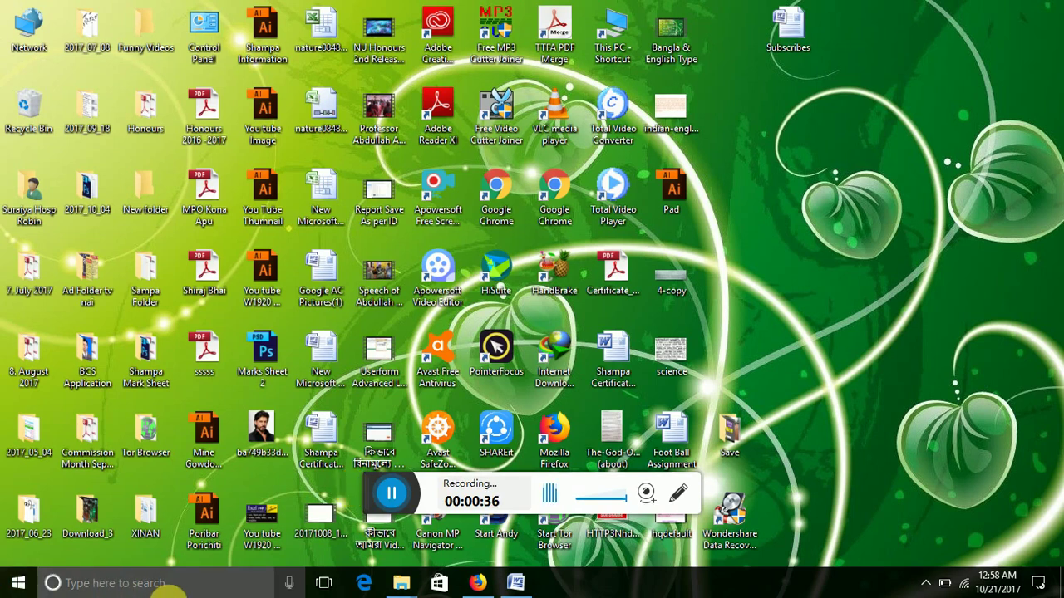
# - Search Windows for "MICRO" and launch Microsoft Office OneNote 2007
pyautogui.click(186, 583)
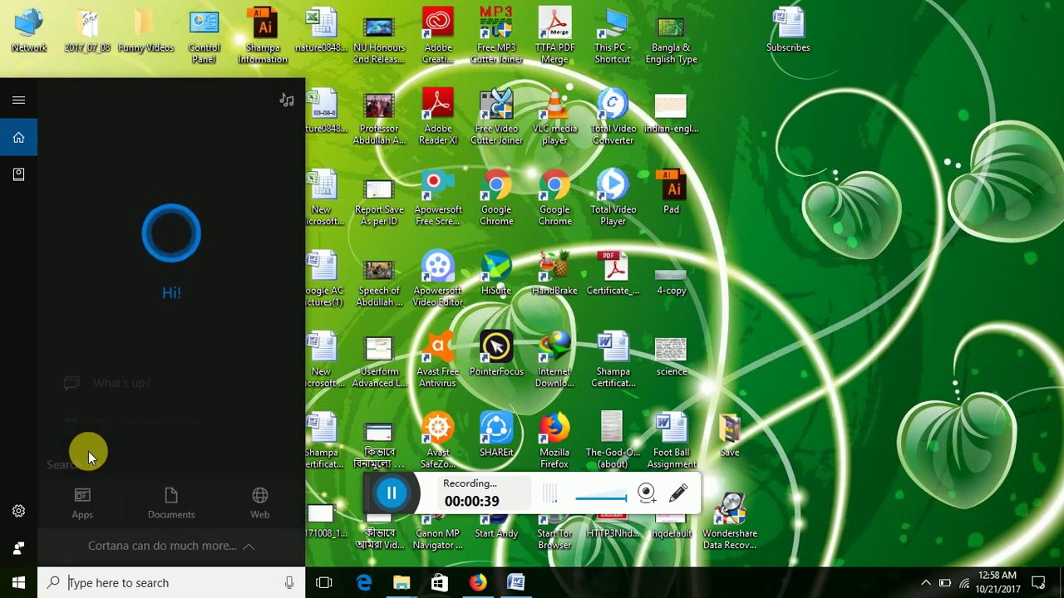
pyautogui.write('MICRO')
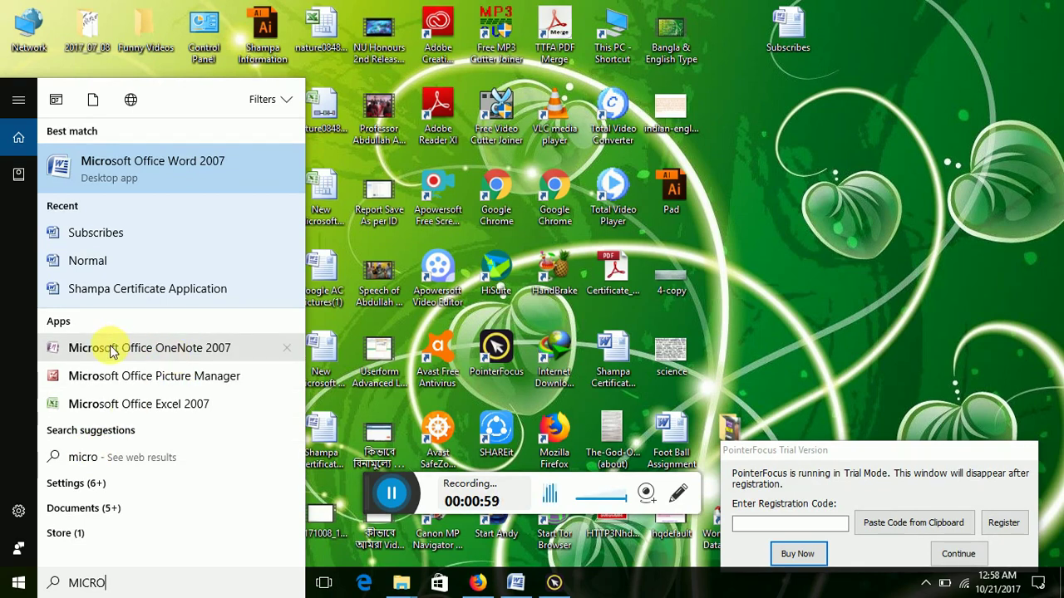
pyautogui.hotkey('ctrl', 'alt', 'f')
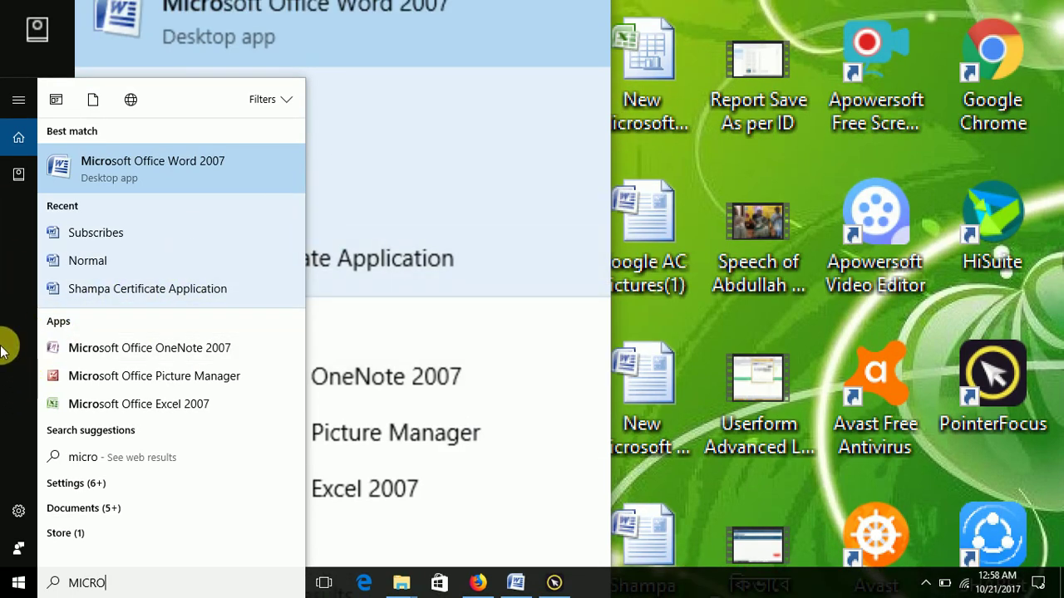
pyautogui.press('ctrl+KP_1')
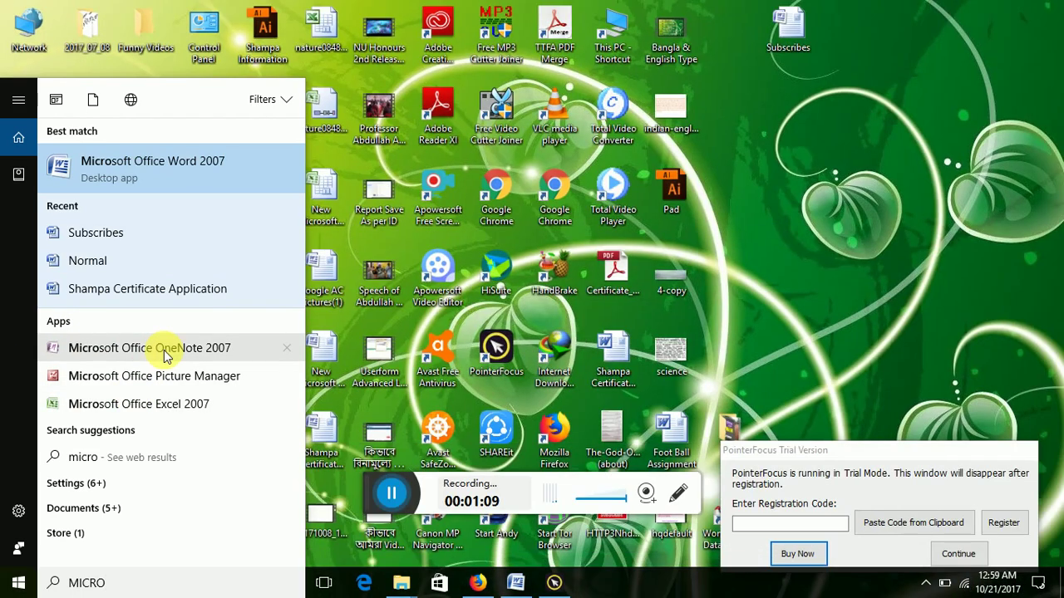
pyautogui.press('ctrl+KP_2')
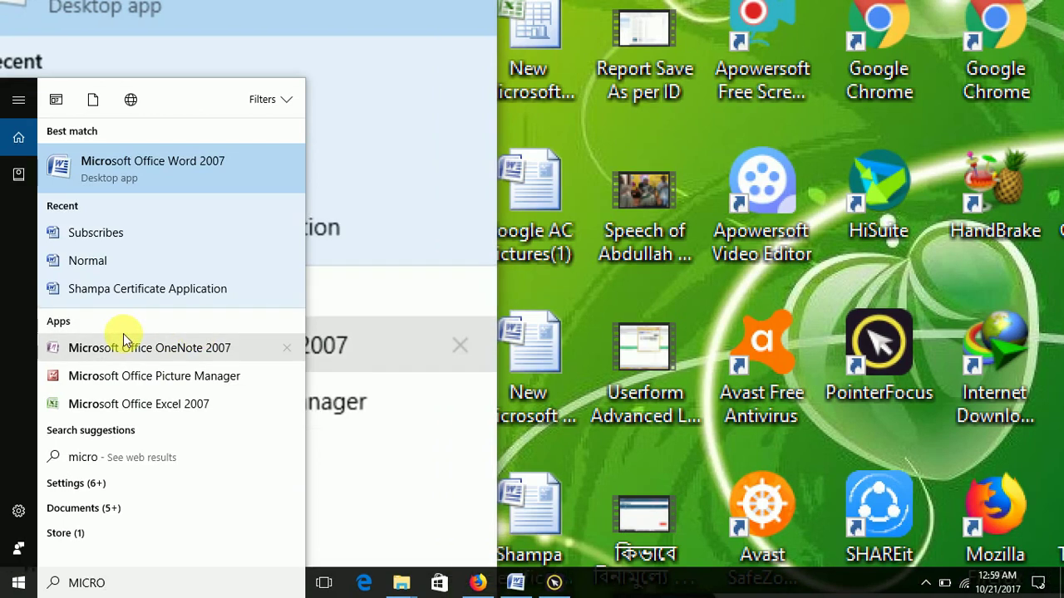
pyautogui.press('ctrl+KP_1')
pyautogui.click(123, 347)
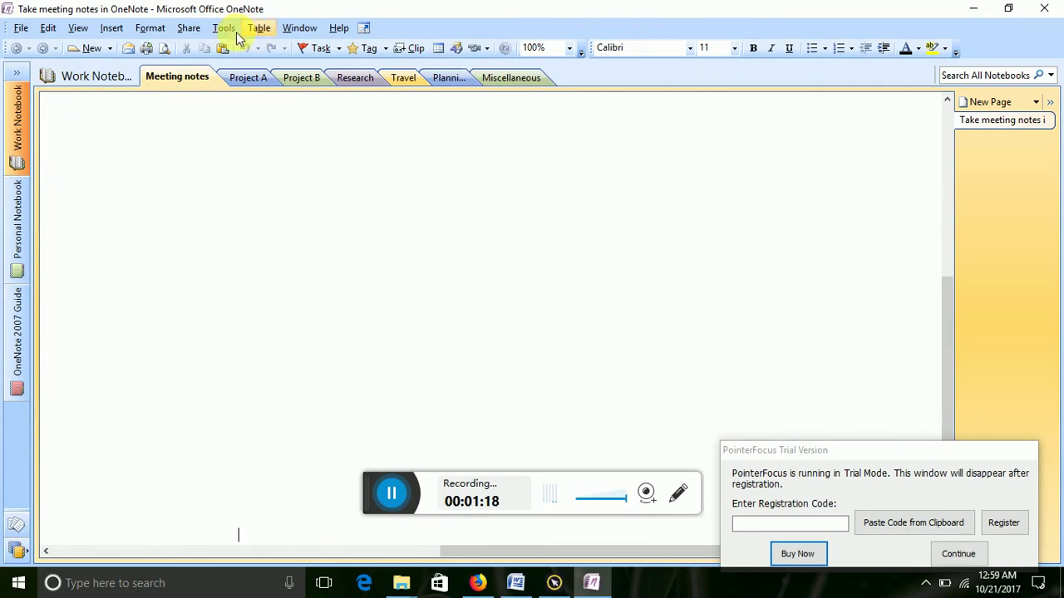
# - Insert the hqdefault picture from the desktop into the Meeting notes page in OneNote
pyautogui.click(973, 9)
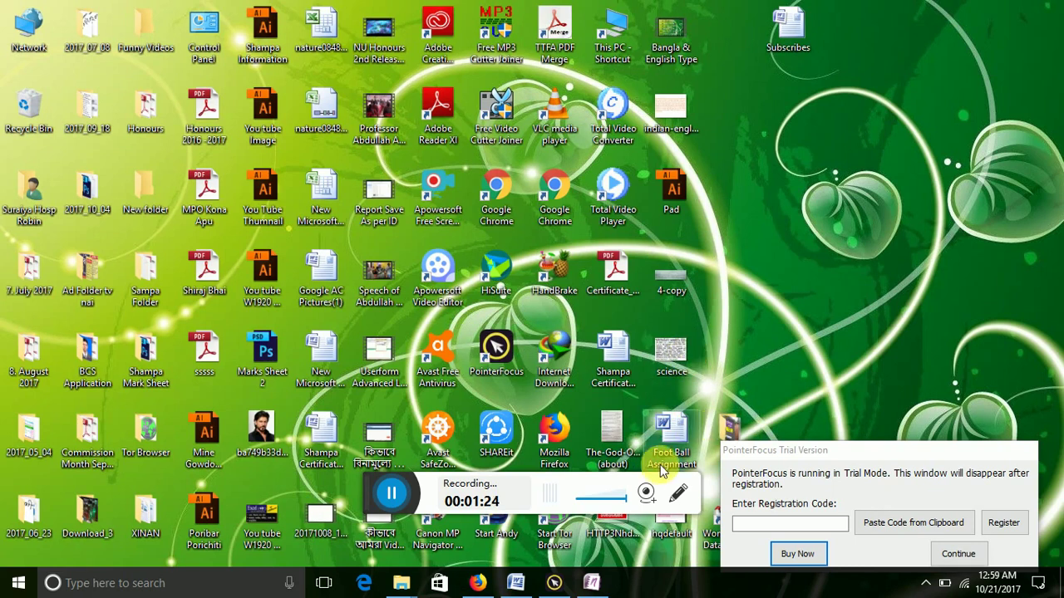
pyautogui.hotkey('ctrl', 'alt', 'e')
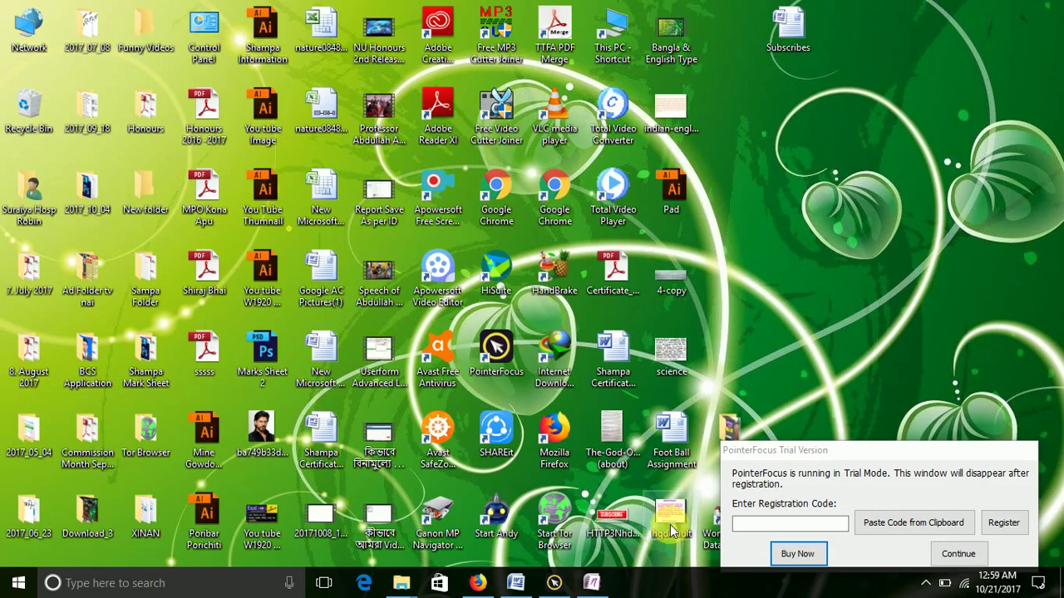
pyautogui.moveTo(675, 522); pyautogui.dragTo(489, 391)
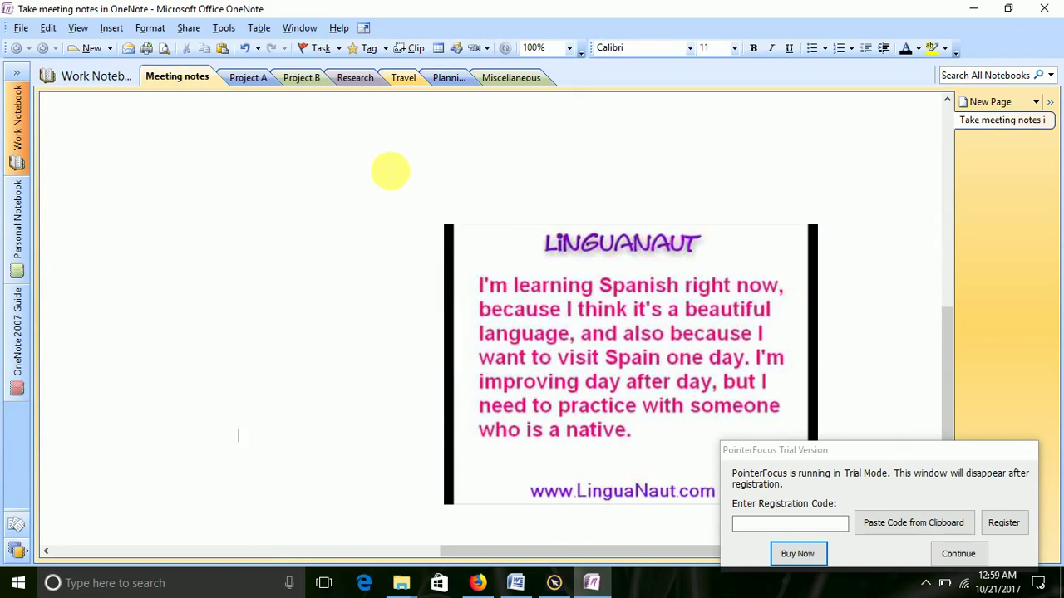
pyautogui.moveTo(387, 96); pyautogui.dragTo(629, 341)
# - Copy the text from the LinguaNaut picture to the clipboard
pyautogui.rightClick(629, 342)
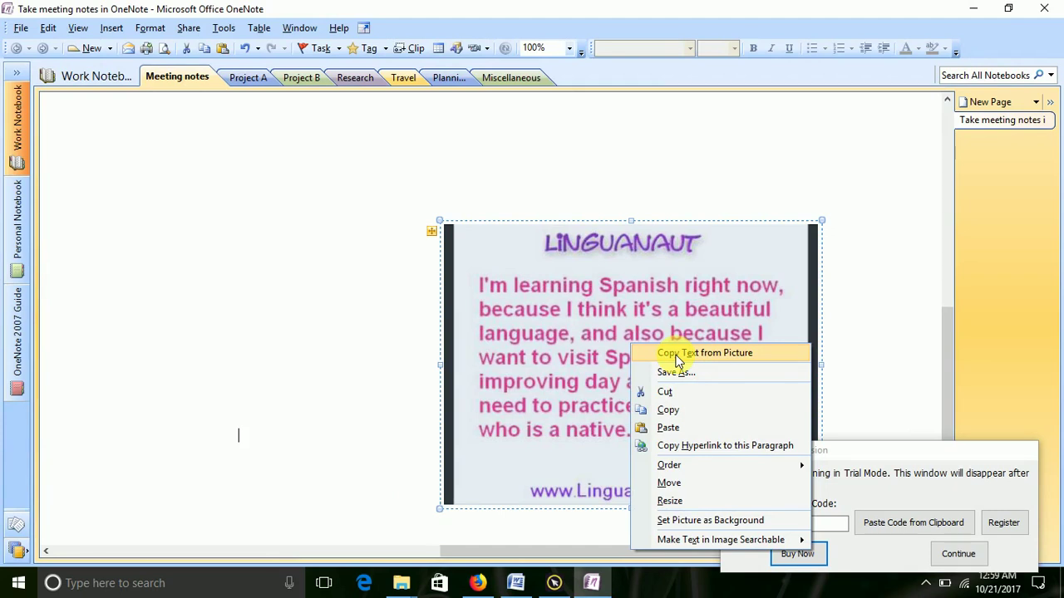
pyautogui.press('ctrl+KP_1')
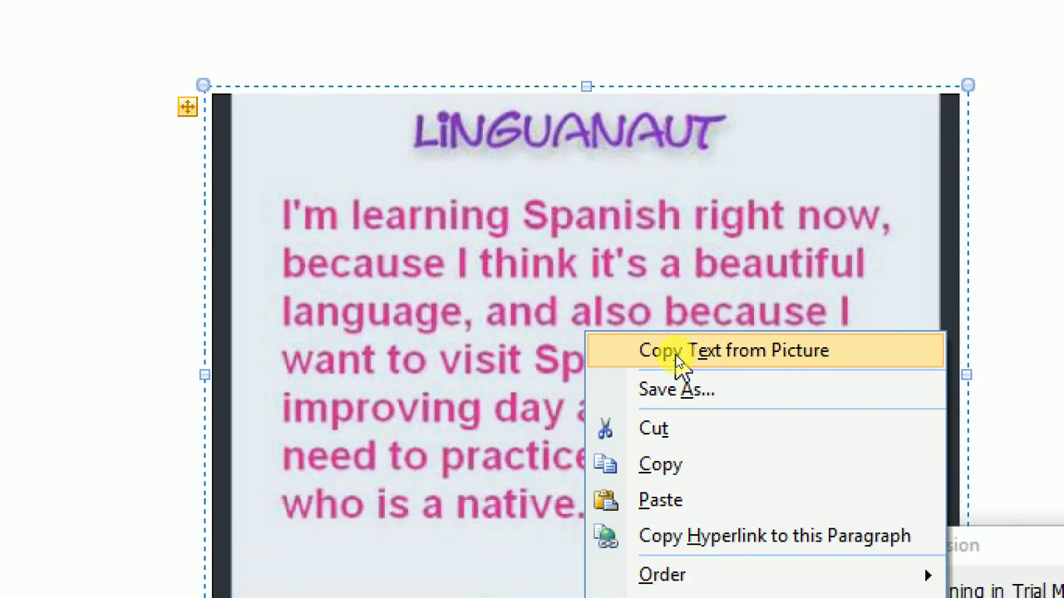
pyautogui.click(677, 352)
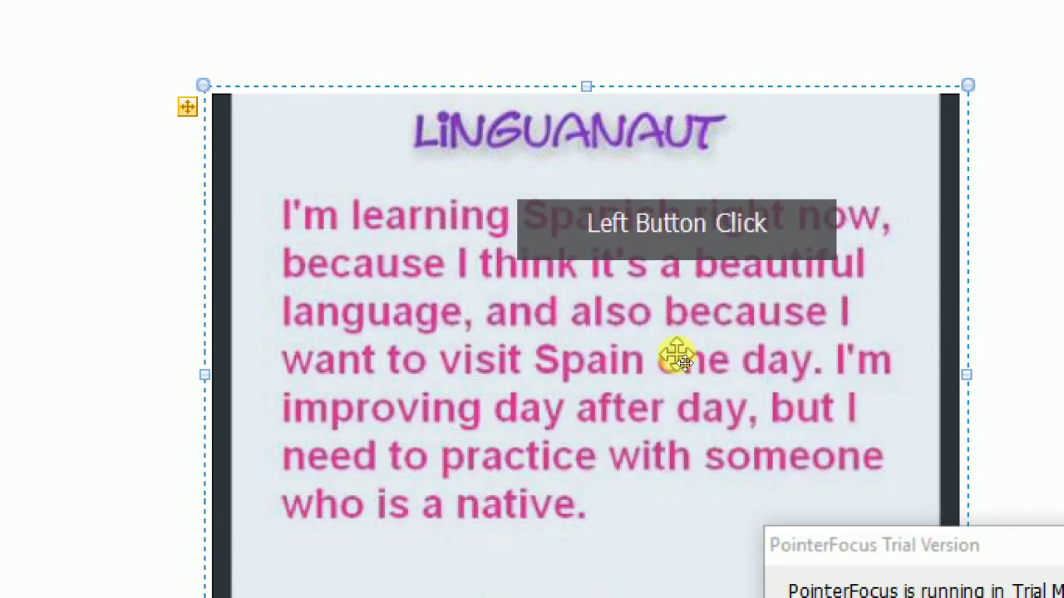
pyautogui.press('ctrl+KP_1')
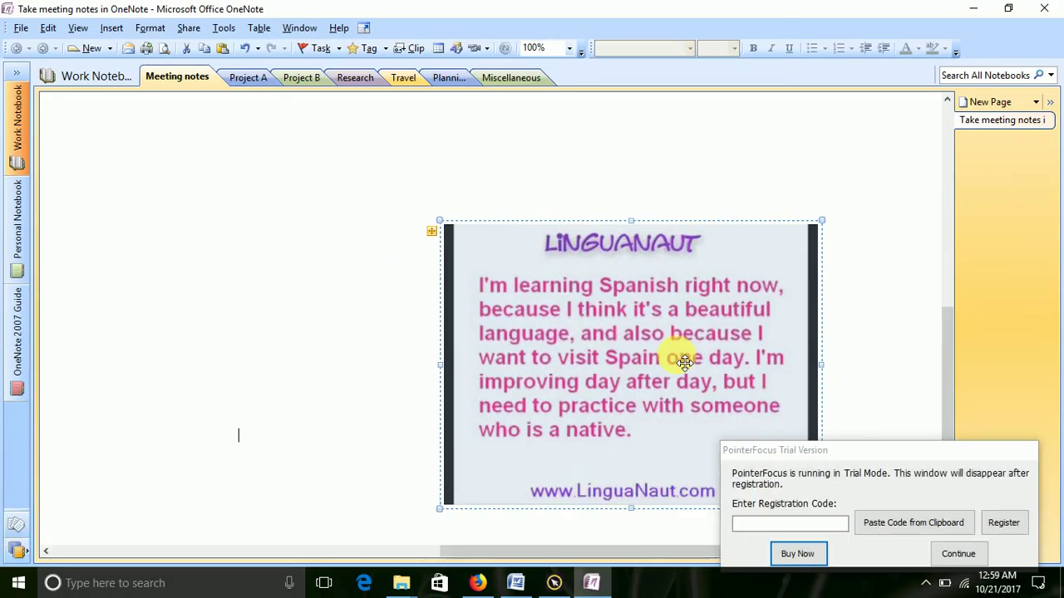
# - Switch to the Subscribes document in Word, paste the extracted text, and compare it with the picture in OneNote
pyautogui.click(515, 585)
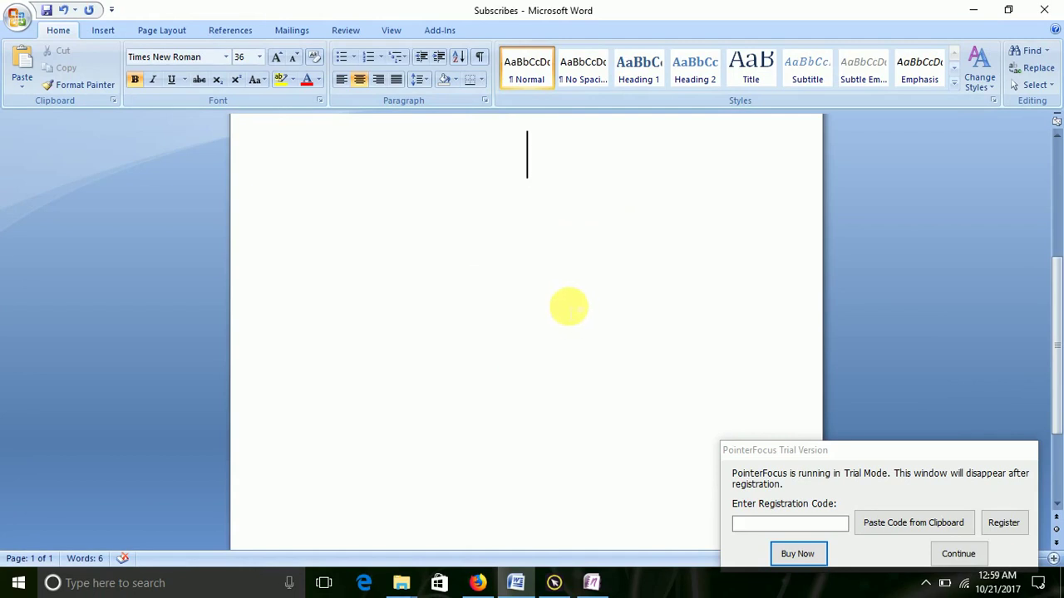
pyautogui.hotkey('ctrl', 'v')
pyautogui.click(572, 309)
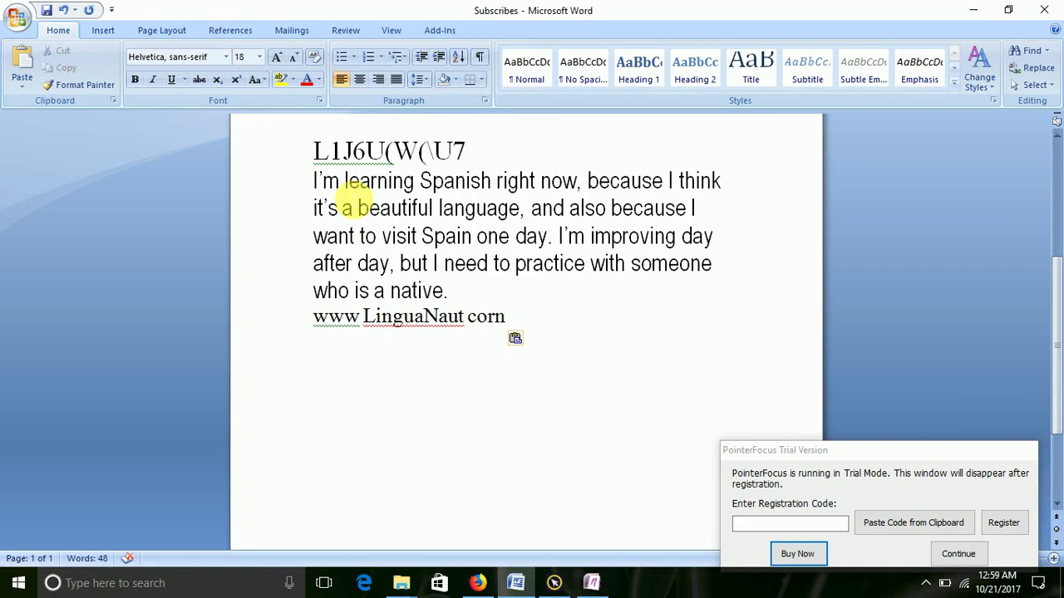
pyautogui.click(584, 585)
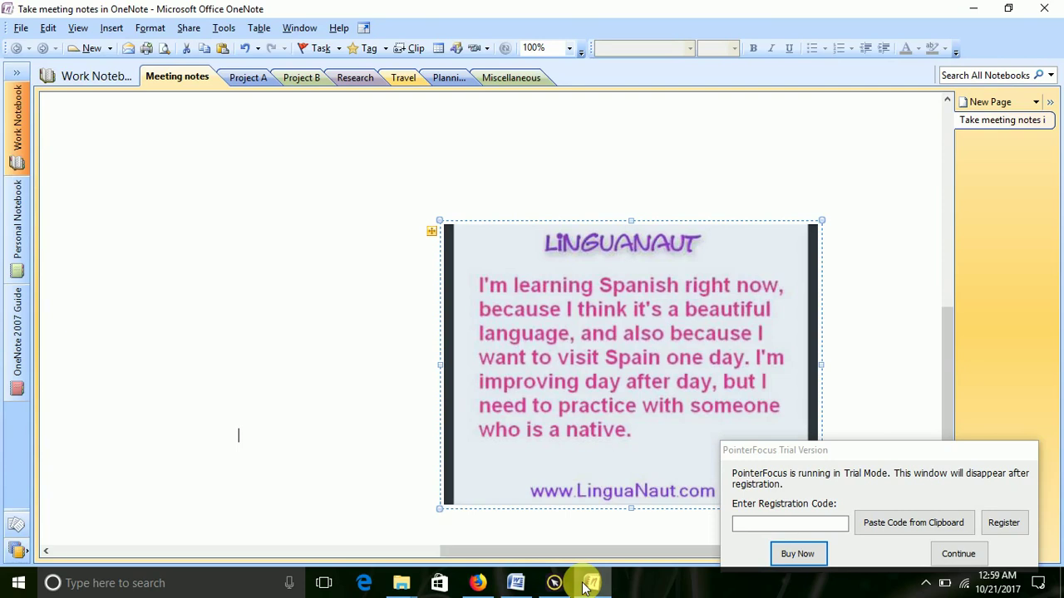
pyautogui.click(584, 586)
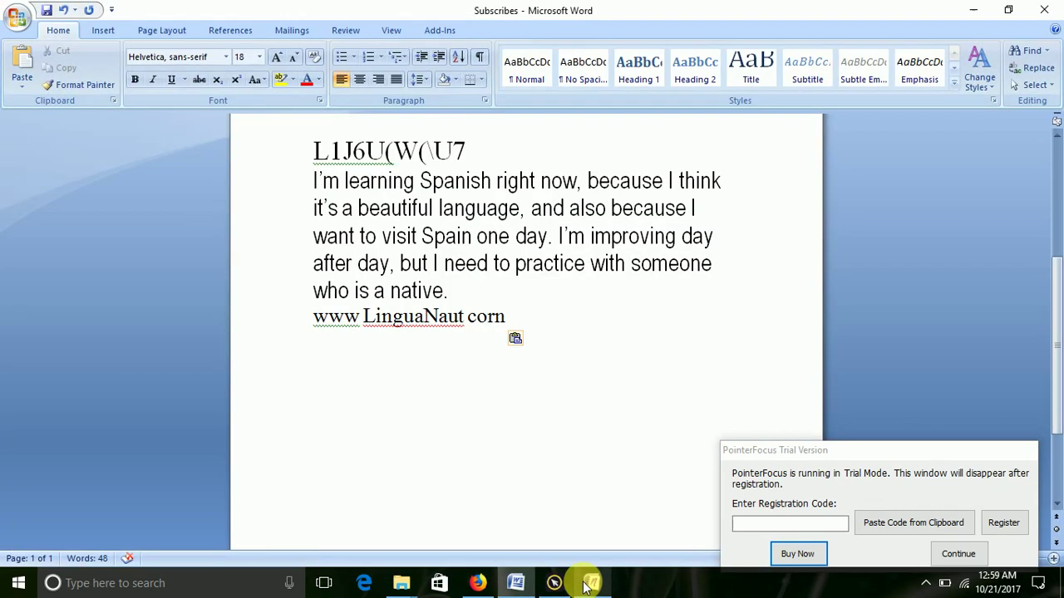
pyautogui.click(586, 586)
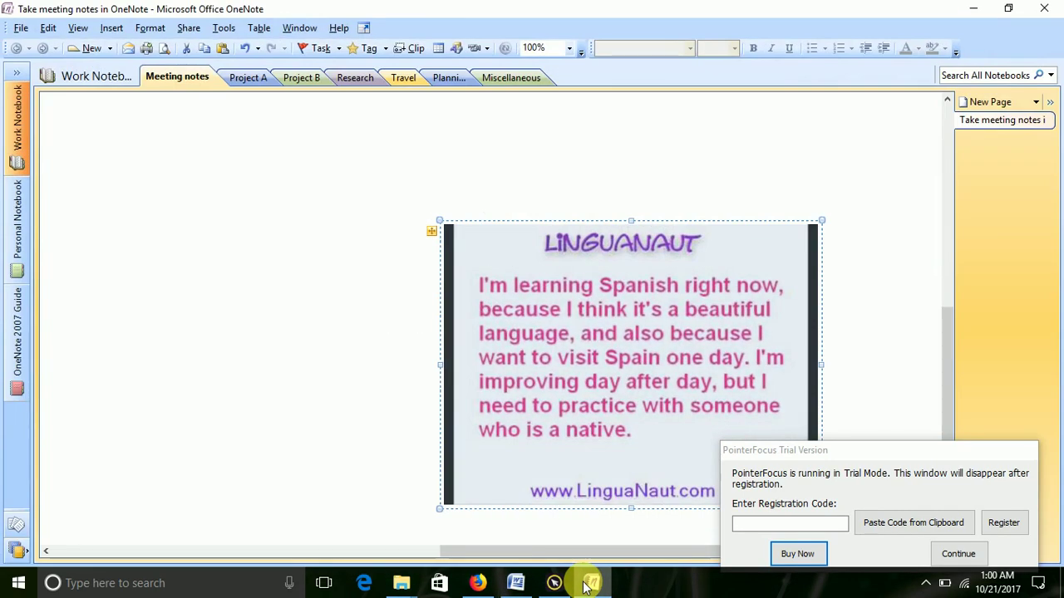
pyautogui.click(585, 587)
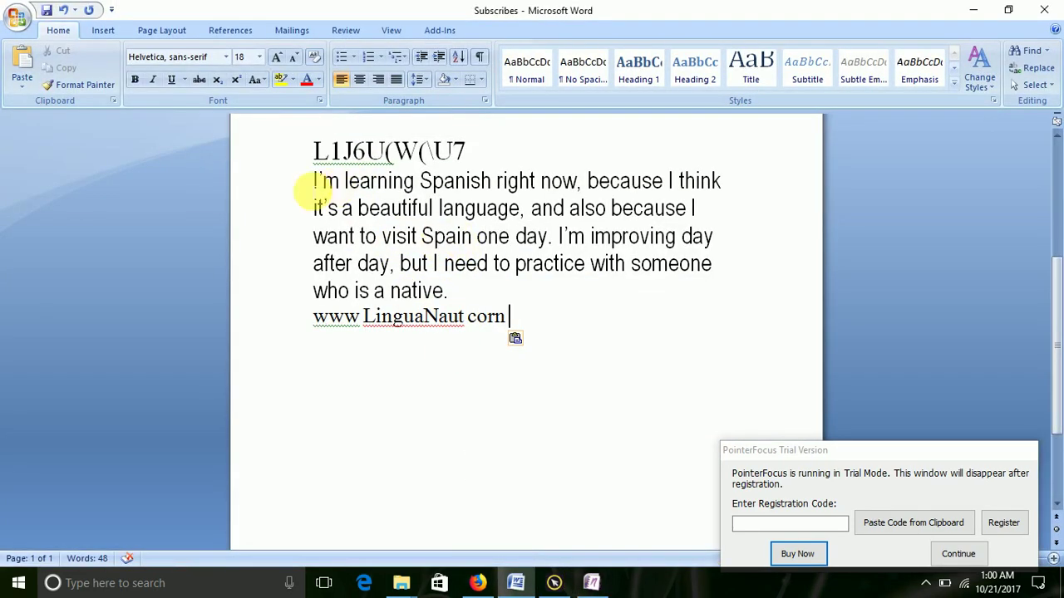
# - Set the font of the pasted paragraph beginning "I'm learning Spanish" to Times New Roman
pyautogui.moveTo(314, 180); pyautogui.dragTo(557, 305)
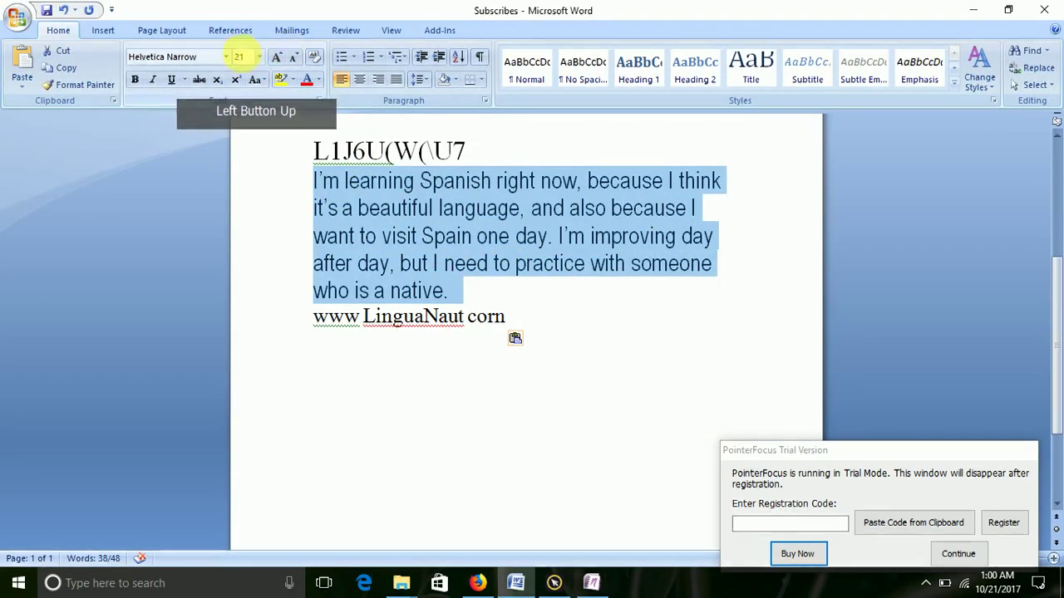
pyautogui.click(227, 57)
pyautogui.click(212, 204)
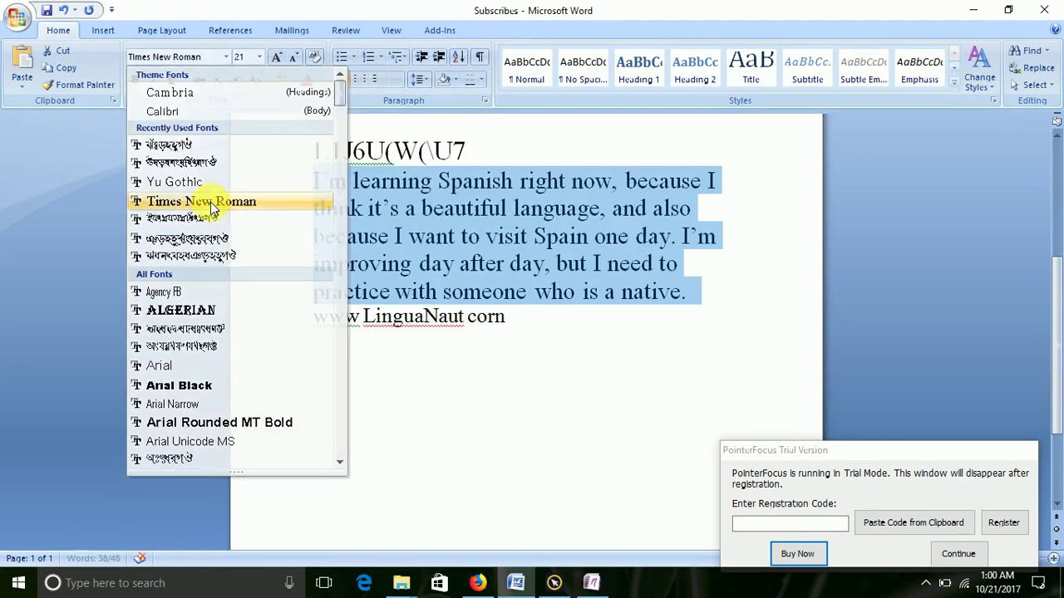
pyautogui.click(332, 173)
# - Try Algerian and Arial Narrow as the font for all of the pasted text
pyautogui.moveTo(315, 148); pyautogui.dragTo(558, 344)
pyautogui.click(226, 57)
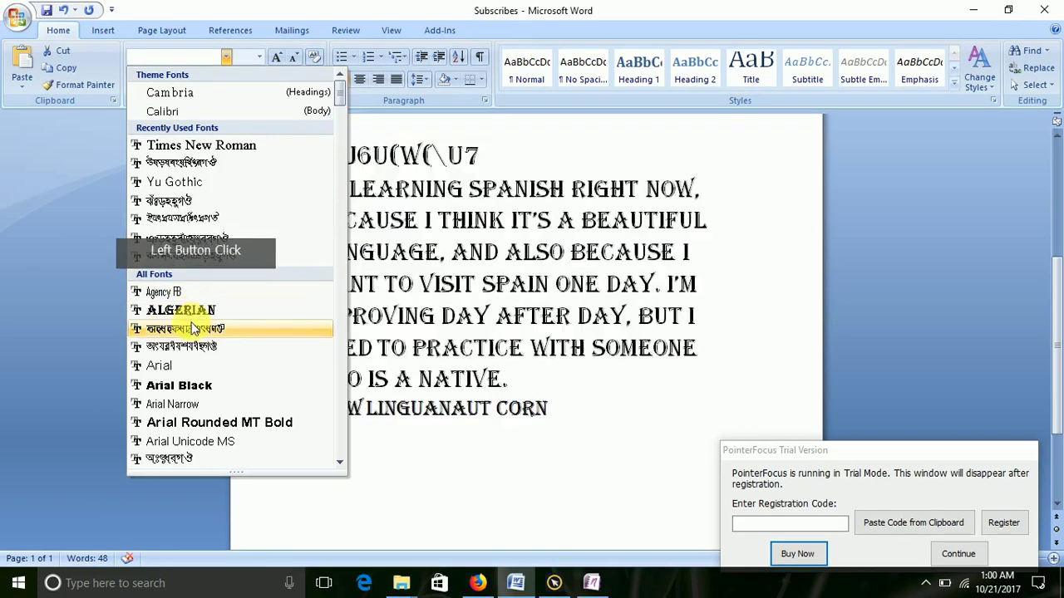
pyautogui.click(183, 310)
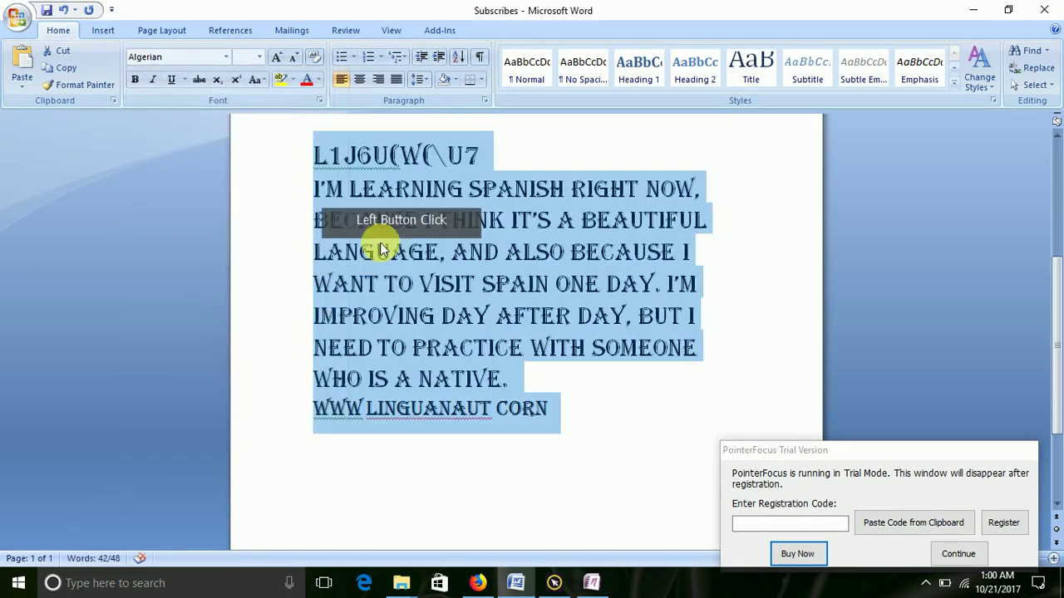
pyautogui.click(225, 57)
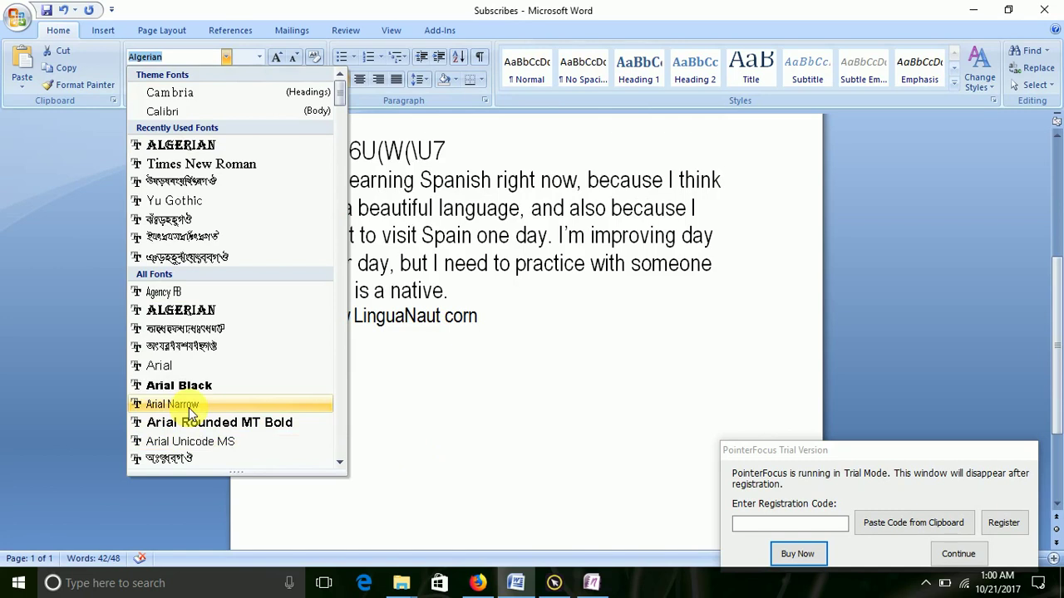
pyautogui.click(189, 404)
# - Set the font of all the pasted text to Bell MT and deselect it
pyautogui.click(225, 57)
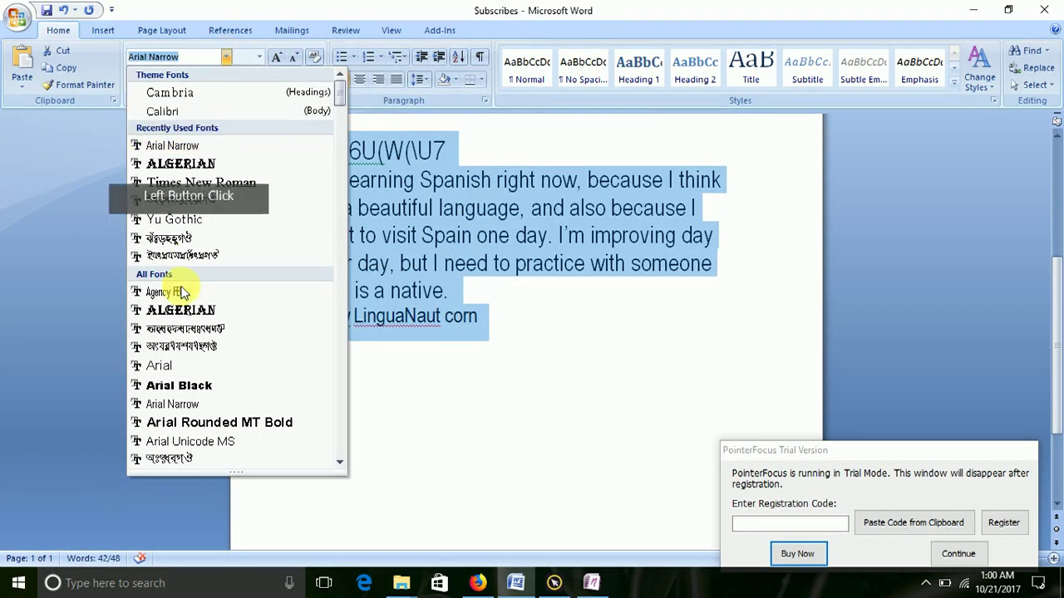
pyautogui.scroll(-4, 201, 297)
pyautogui.click(202, 291)
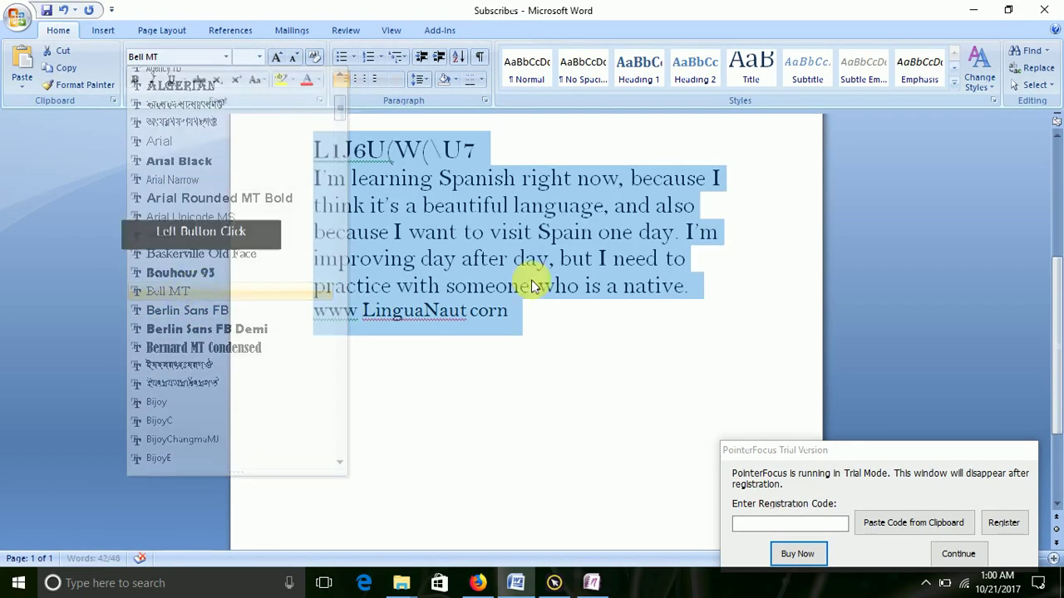
pyautogui.click(558, 374)
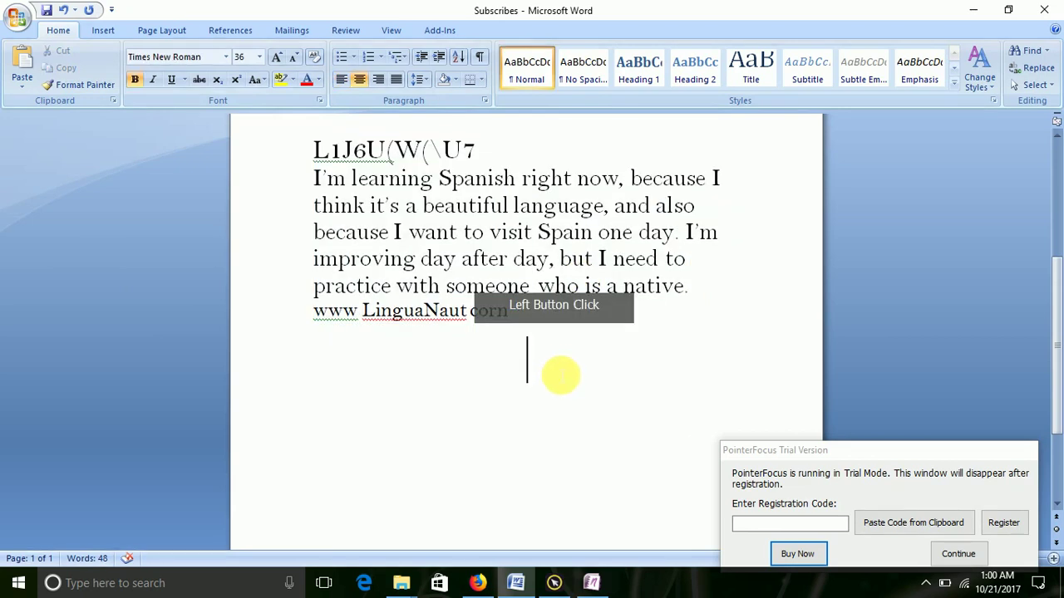
pyautogui.moveTo(779, 111)
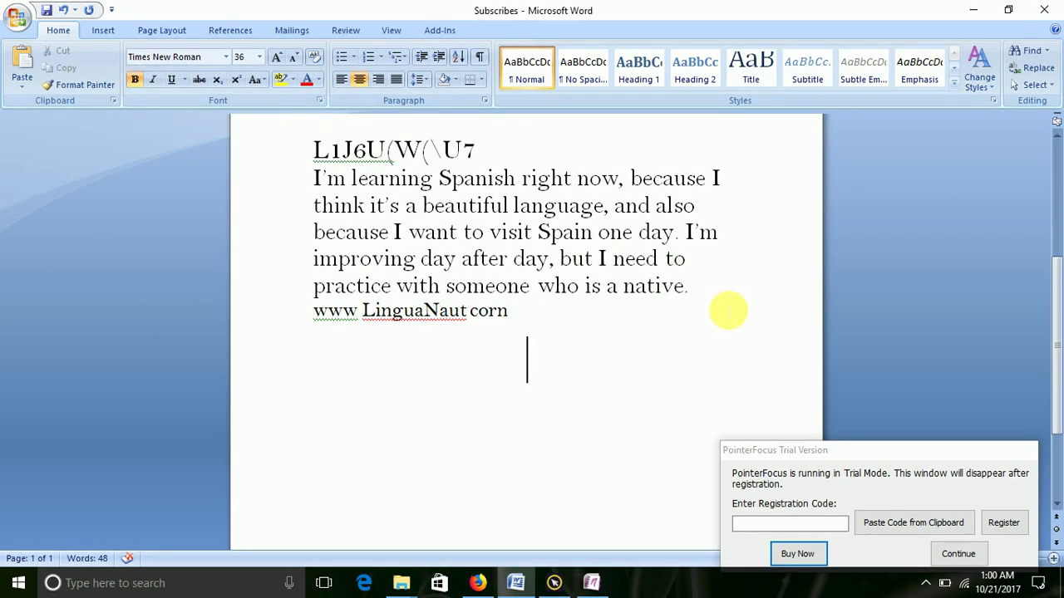
# - Switch to My Drive in Firefox and select science.jpg in Quick Access
pyautogui.click(592, 583)
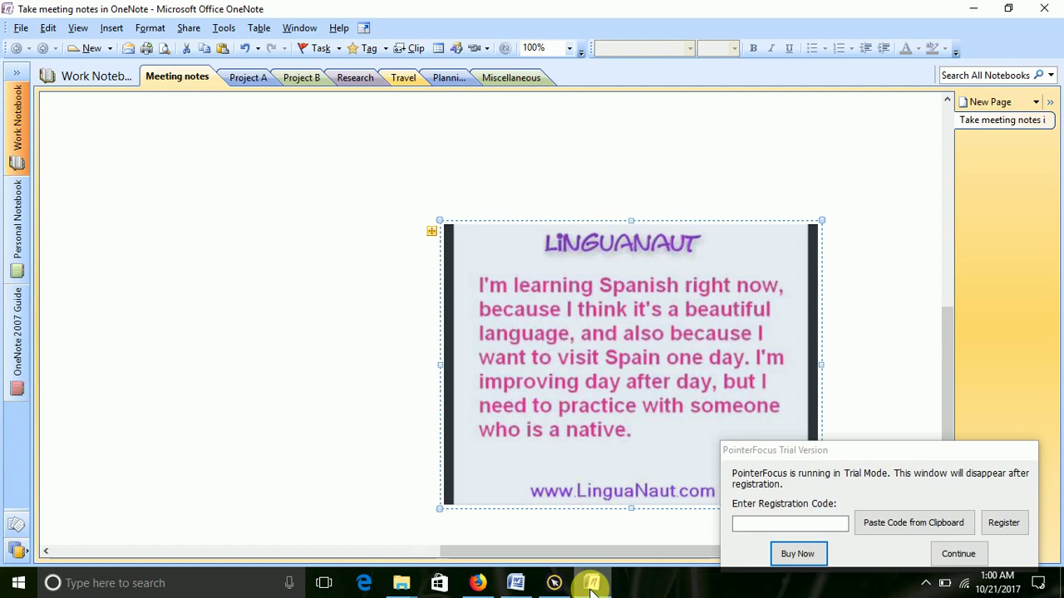
pyautogui.click(592, 582)
pyautogui.click(477, 582)
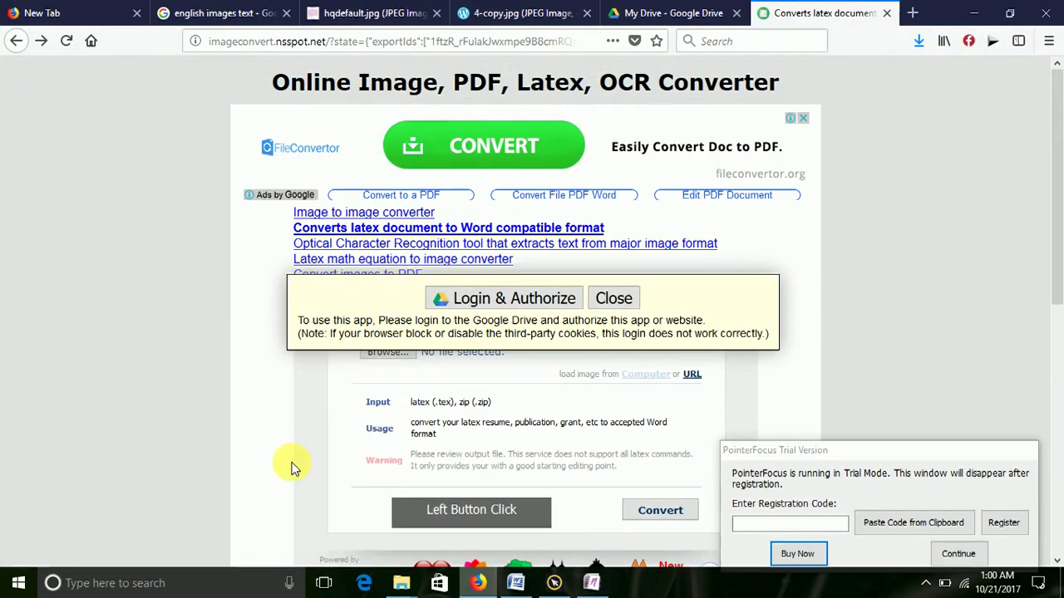
pyautogui.click(191, 12)
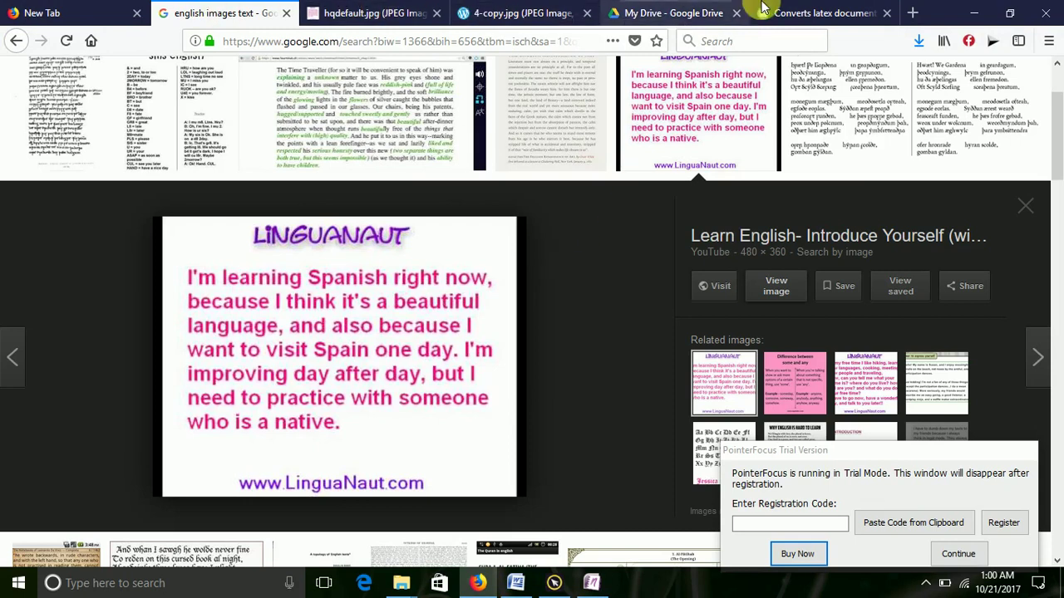
pyautogui.click(675, 10)
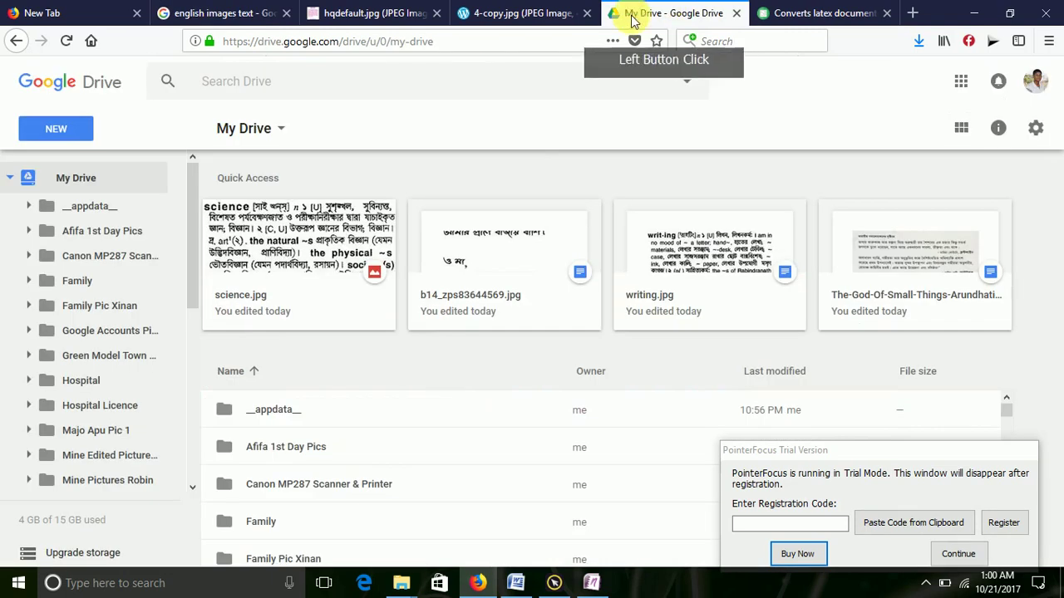
pyautogui.click(308, 237)
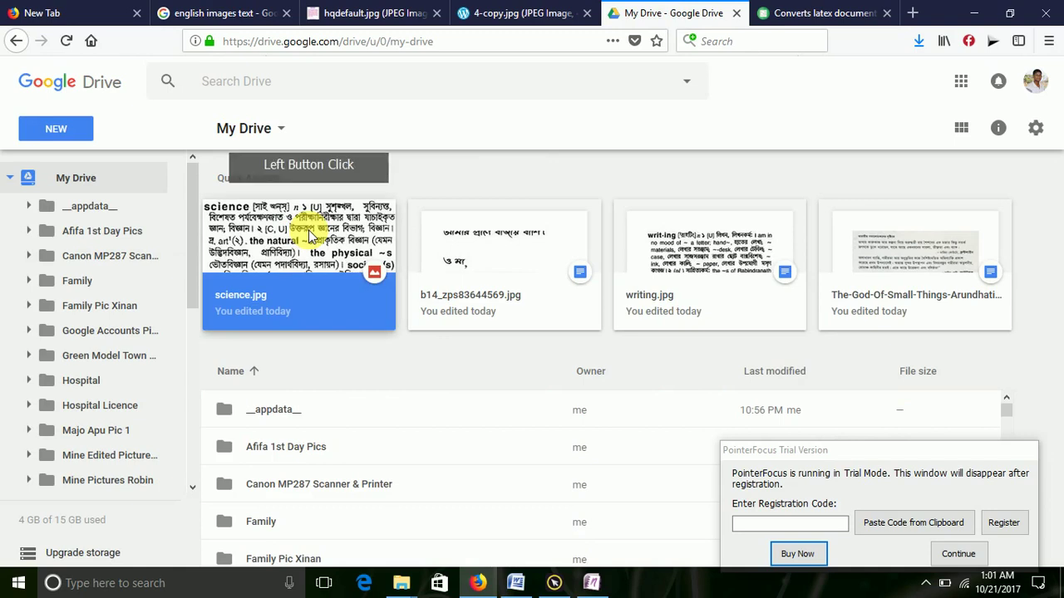
pyautogui.click(73, 133)
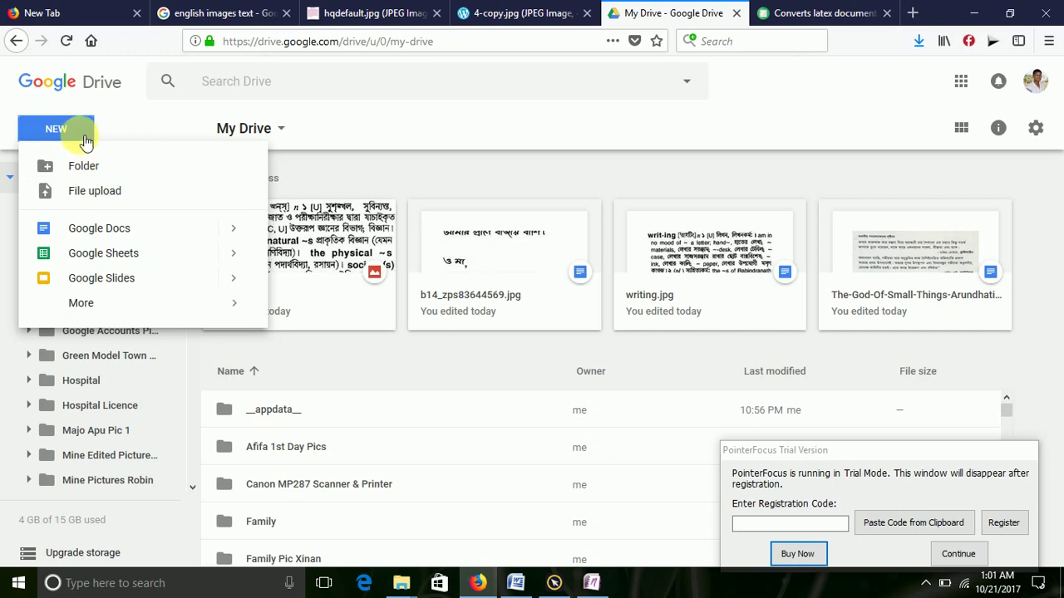
pyautogui.hotkey('ctrl', '1')
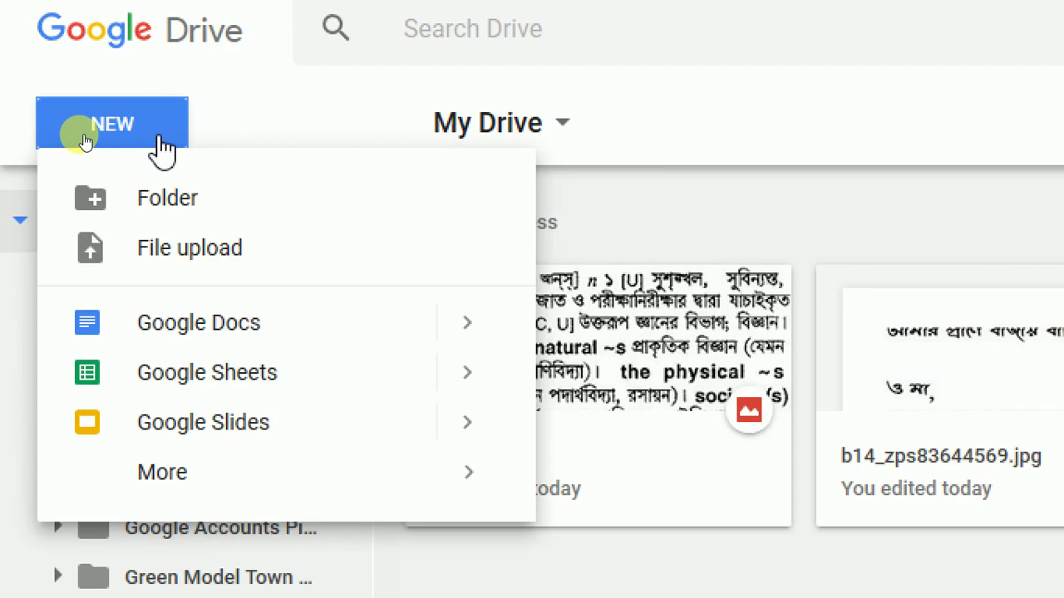
pyautogui.press('ctrl+KP_1')
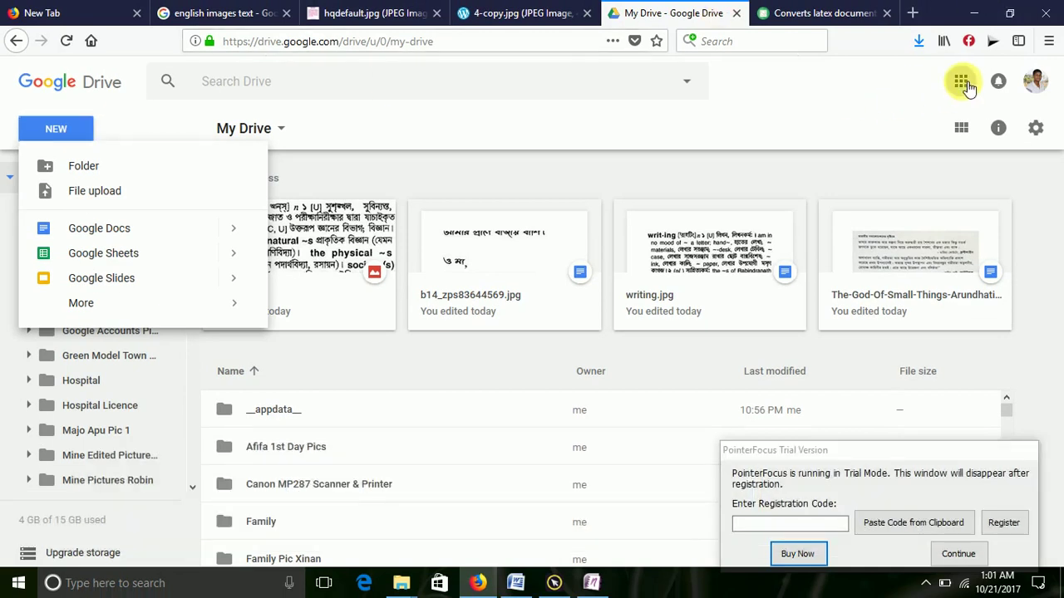
pyautogui.click(961, 82)
pyautogui.click(819, 12)
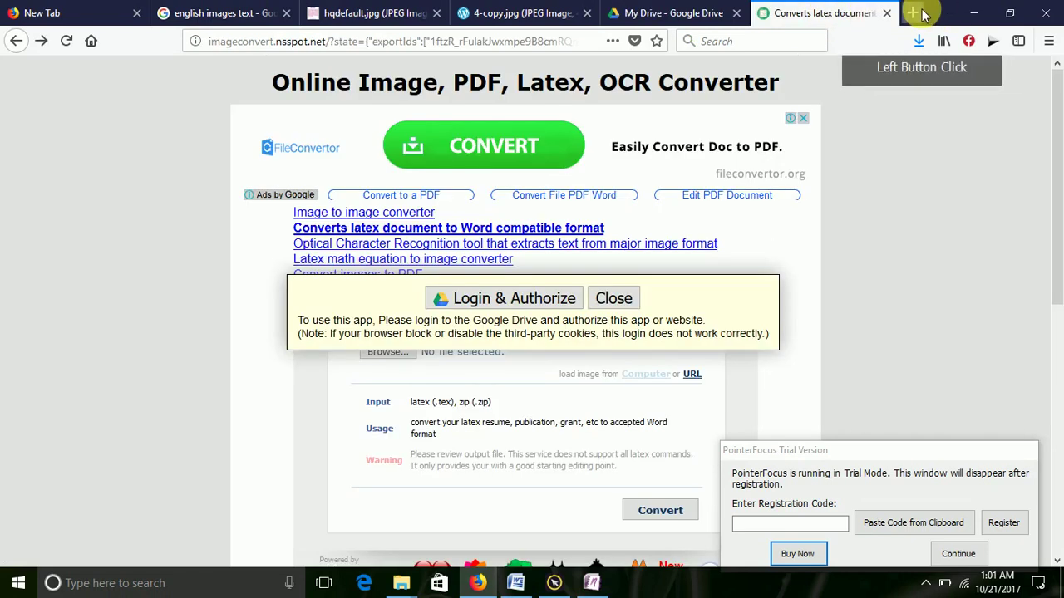
pyautogui.click(914, 13)
pyautogui.click(656, 41)
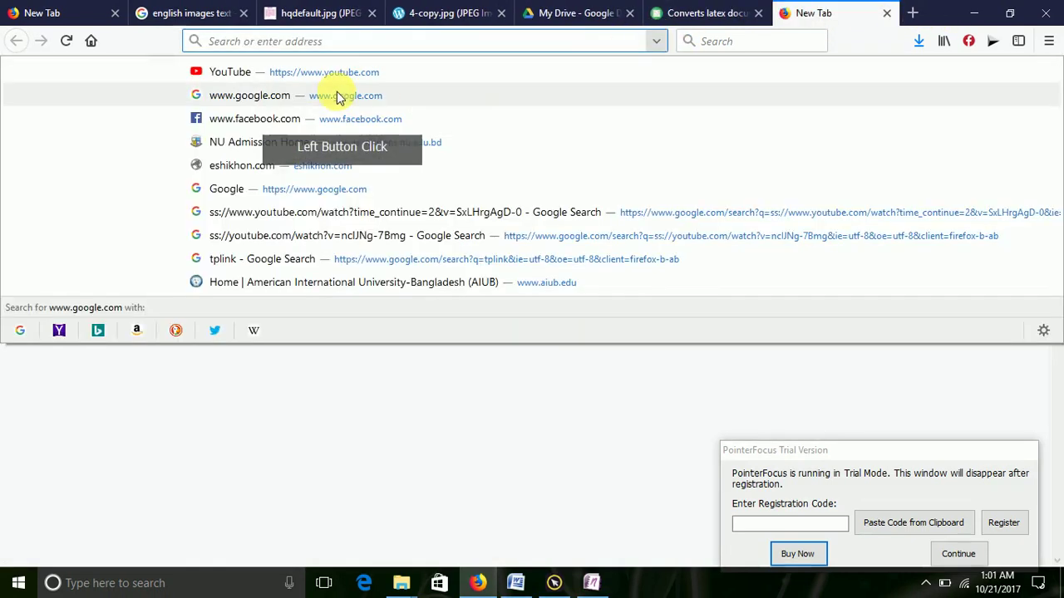
pyautogui.click(278, 98)
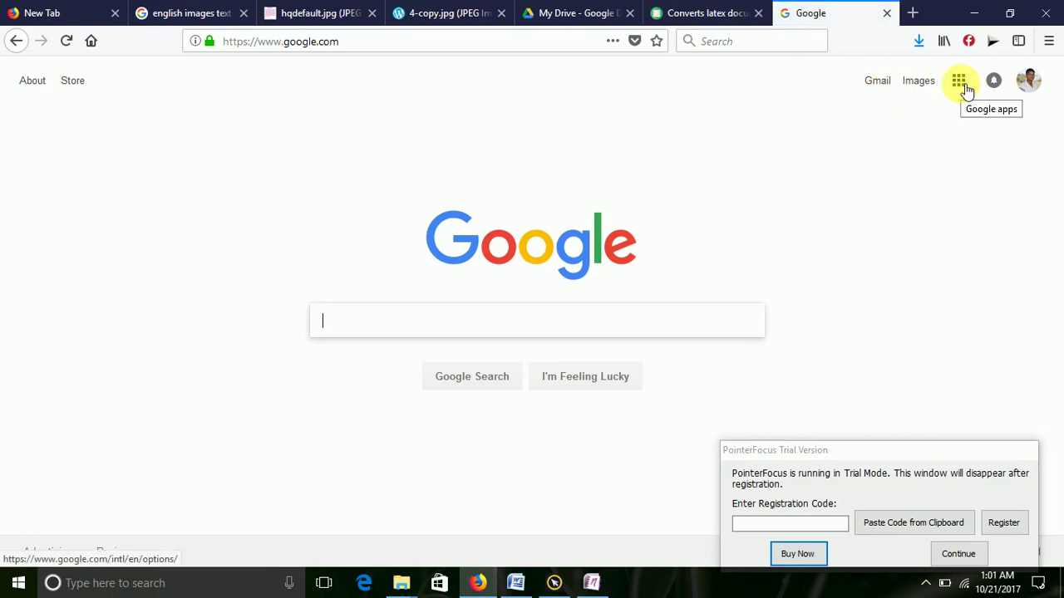
# - Open Google Drive from the list of Google apps on the Google home page
pyautogui.click(961, 83)
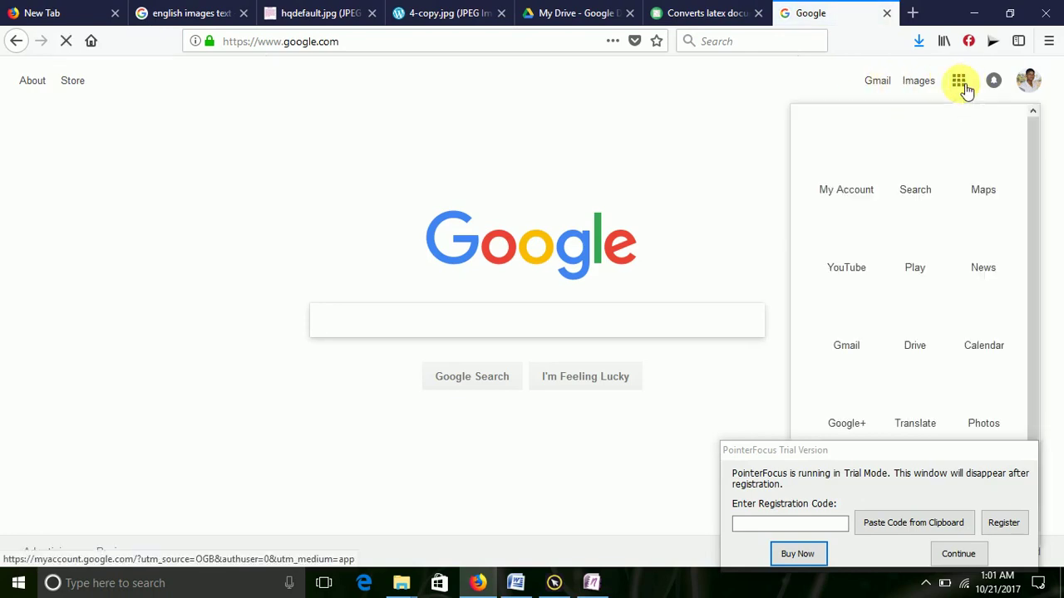
pyautogui.press('ctrl+KP_1')
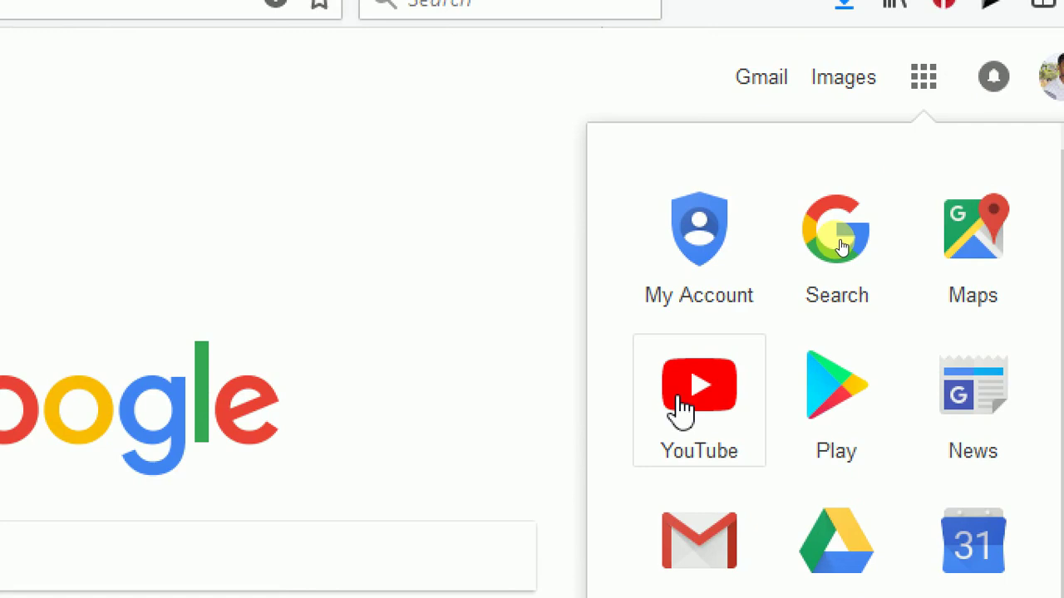
pyautogui.press('ctrl+KP_1')
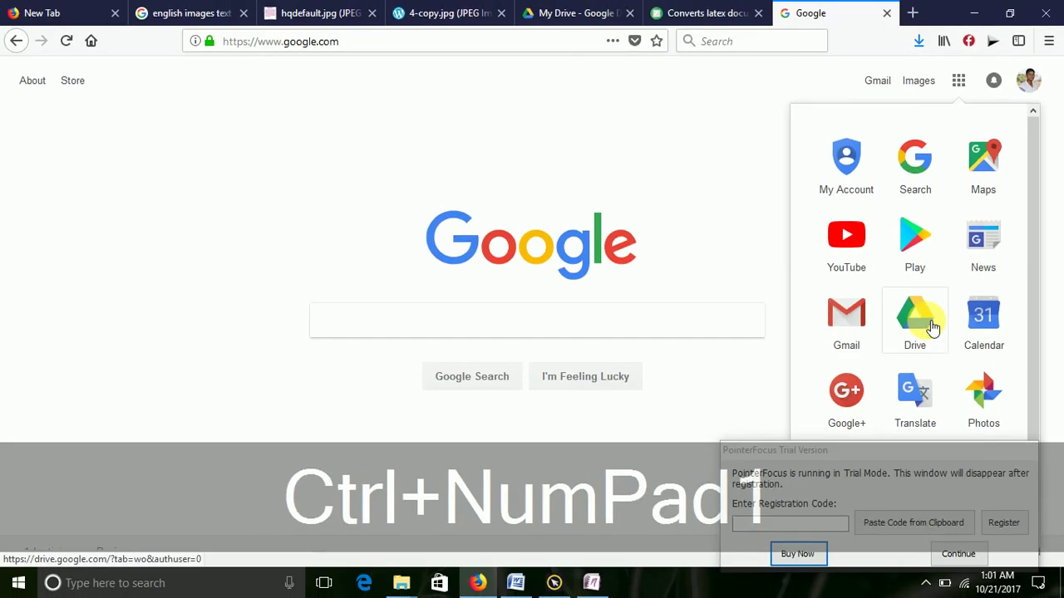
pyautogui.press('ctrl+KP_1')
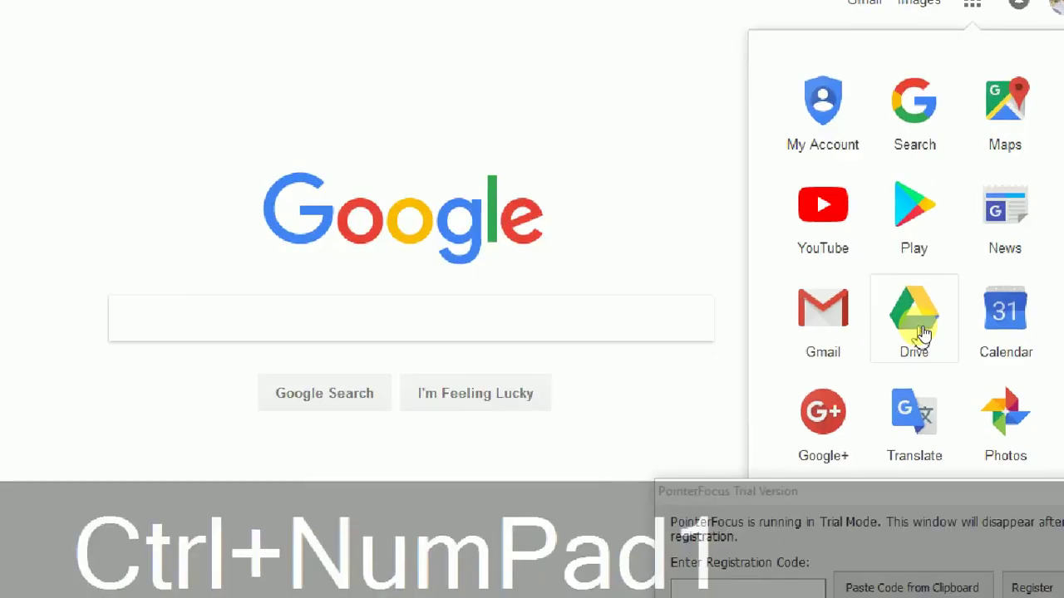
pyautogui.click(918, 325)
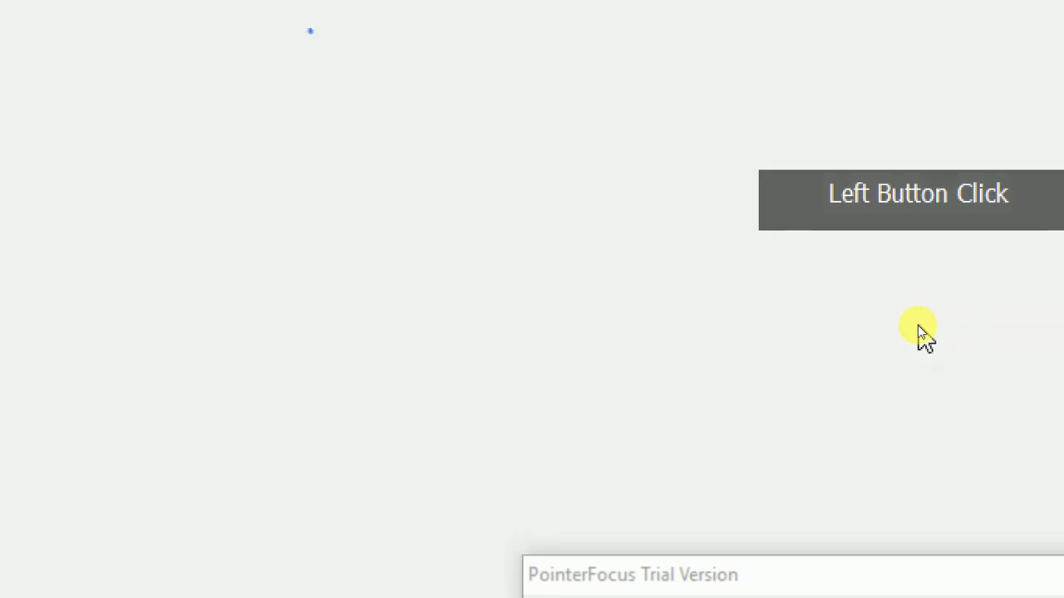
pyautogui.press('ctrl+KP_1')
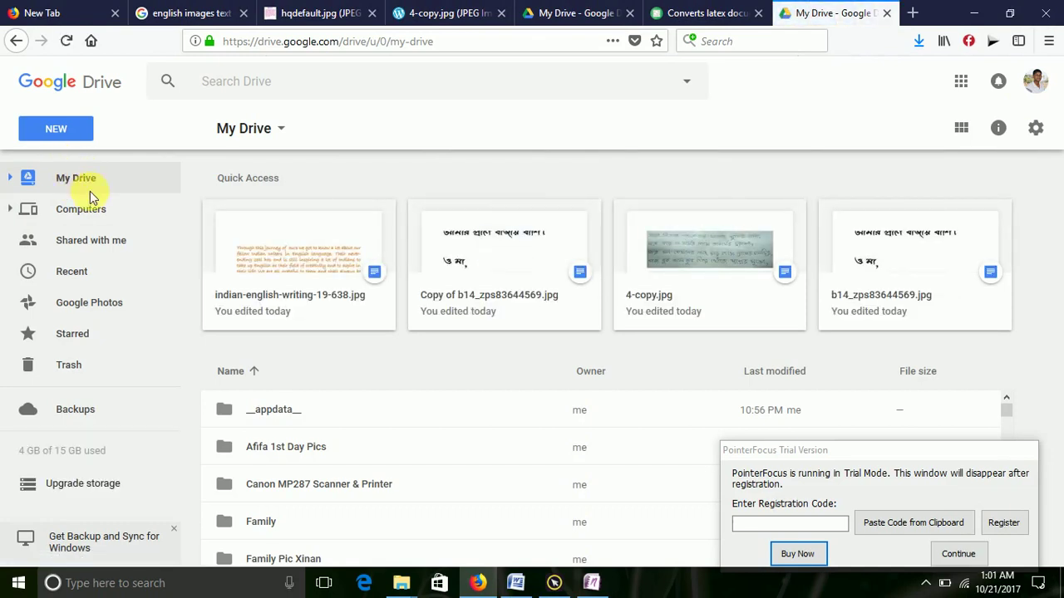
pyautogui.click(76, 136)
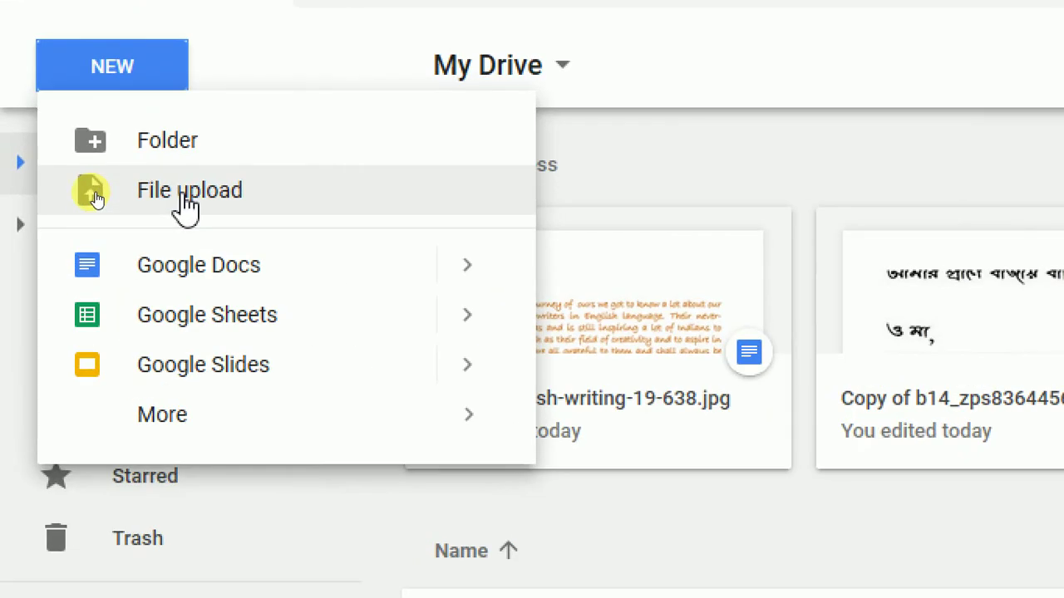
pyautogui.click(182, 199)
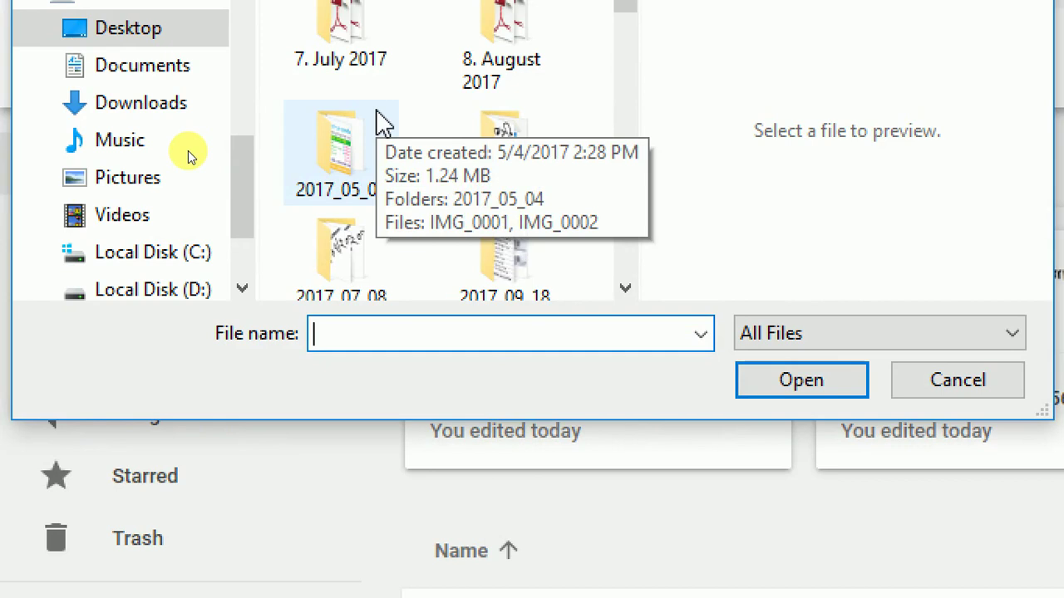
pyautogui.press('ctrl+KP_1')
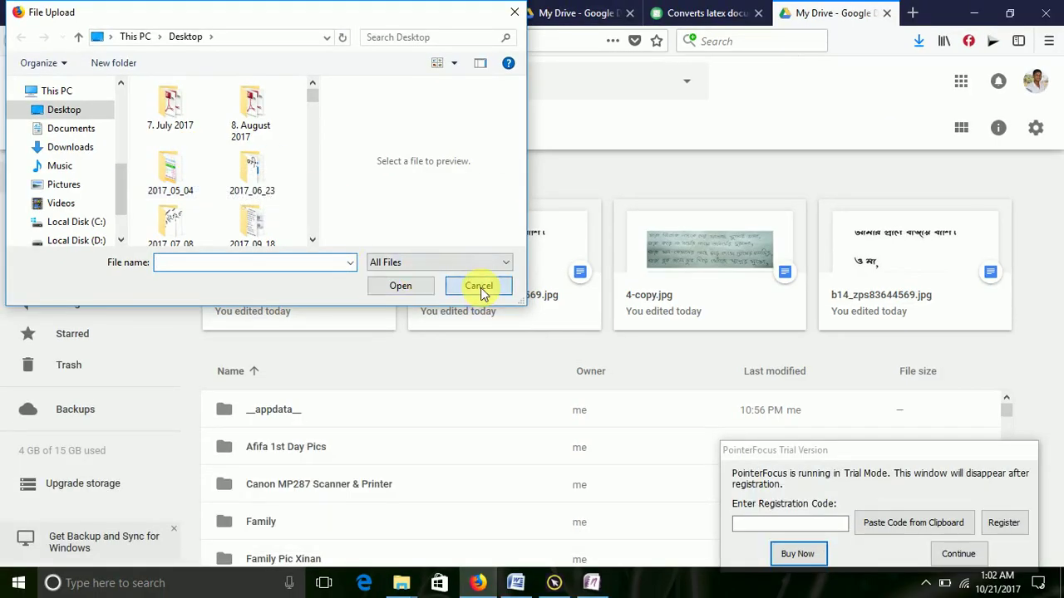
pyautogui.click(479, 286)
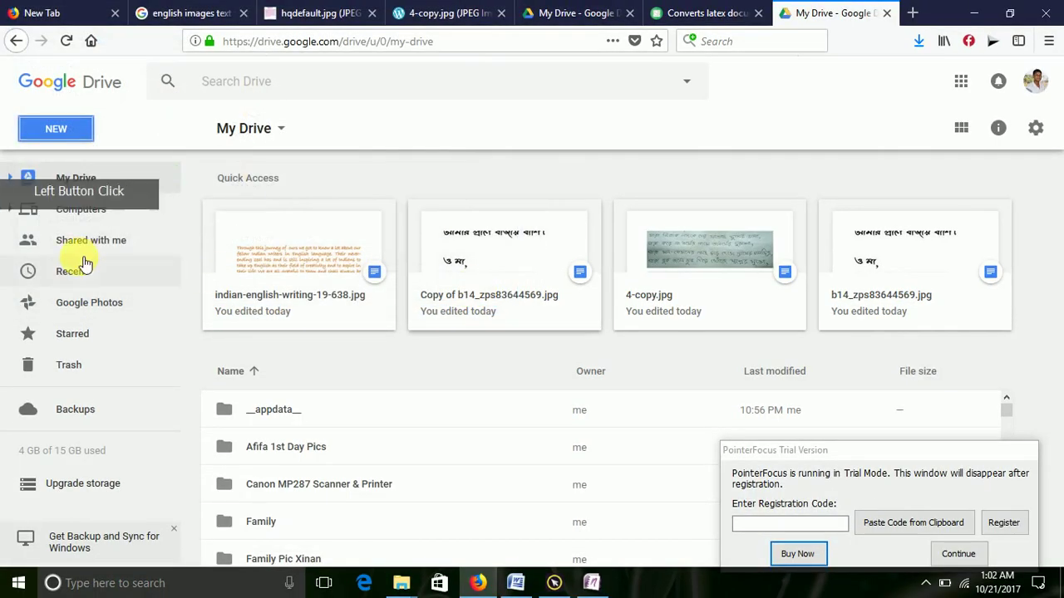
# - Look through the Quick Access files and the folder list in My Drive for the image to convert
pyautogui.click(318, 274)
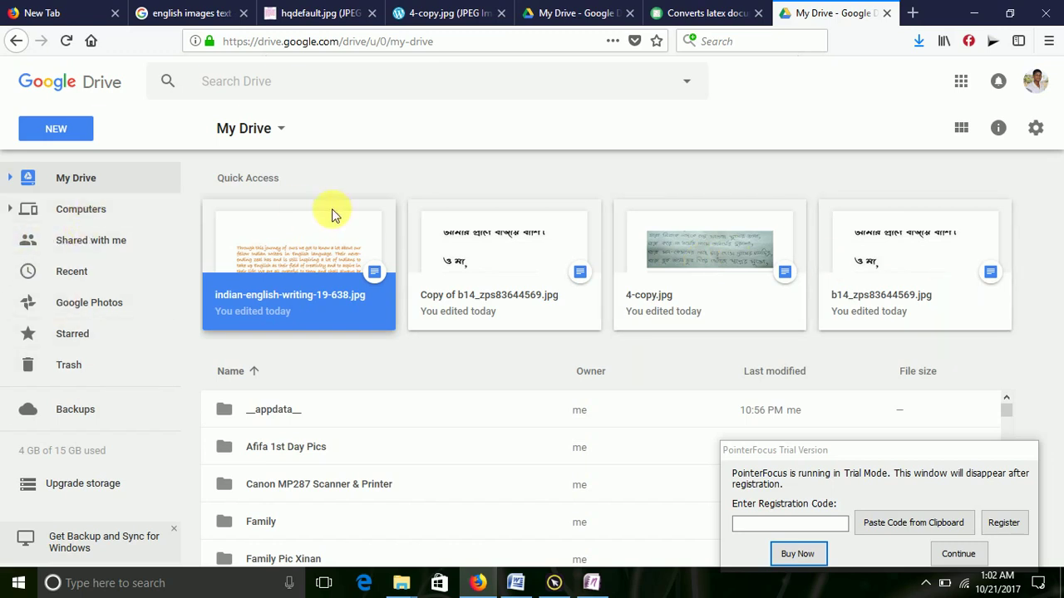
pyautogui.click(862, 267)
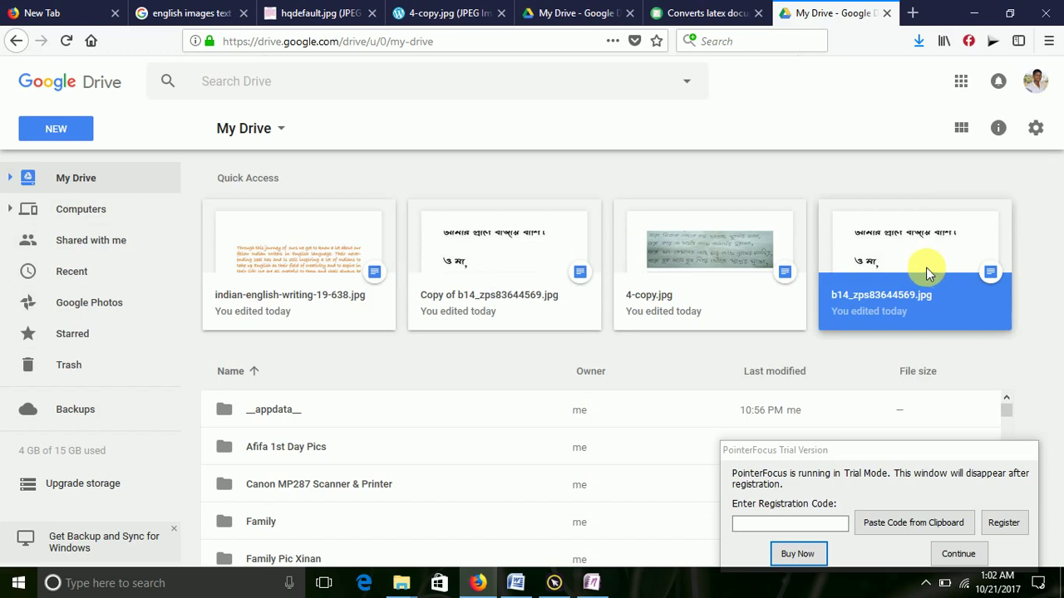
pyautogui.click(505, 276)
pyautogui.click(329, 288)
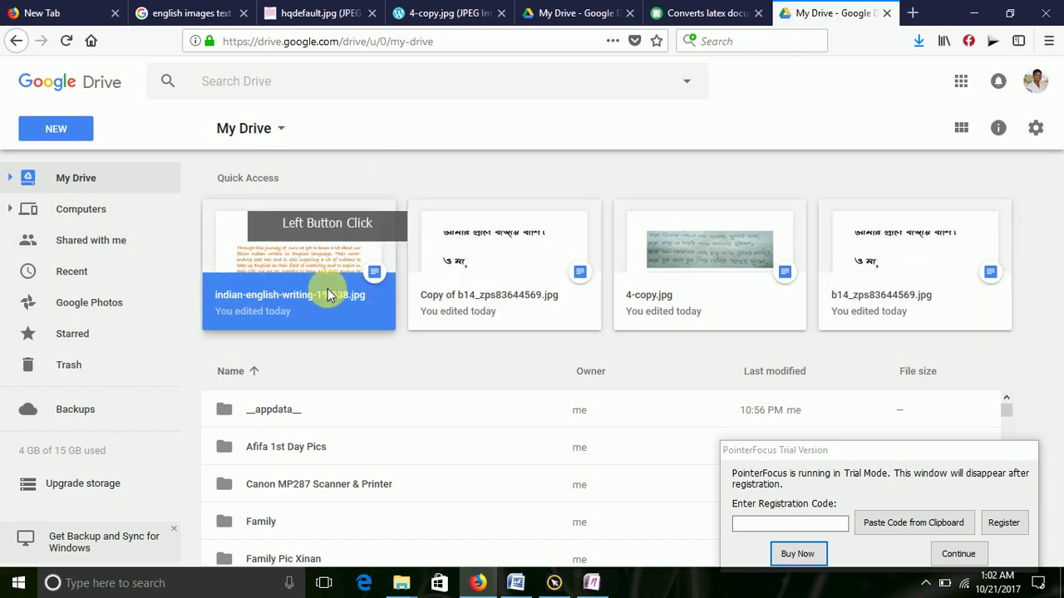
pyautogui.click(283, 133)
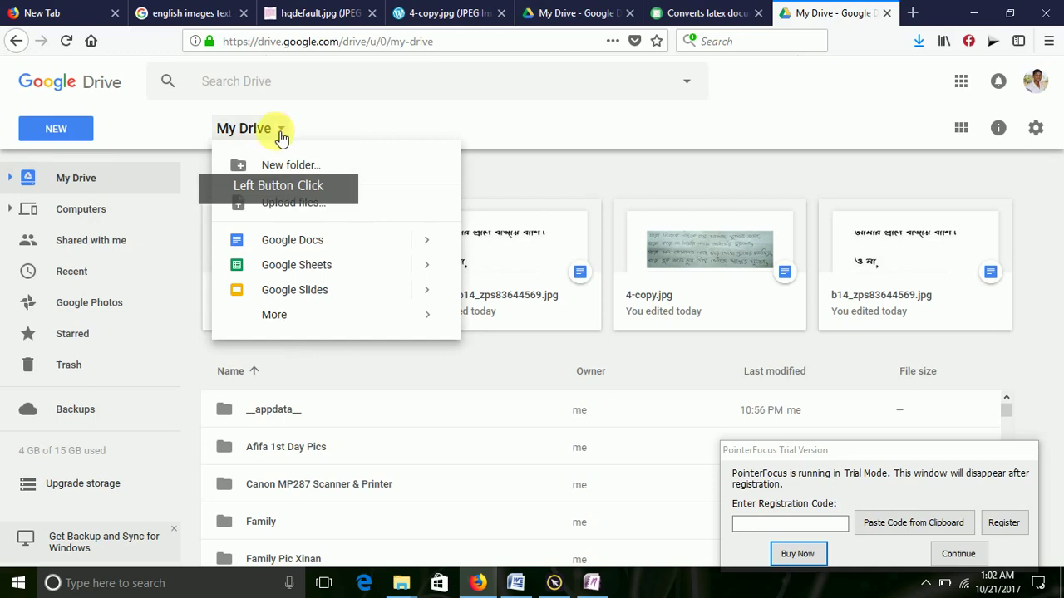
pyautogui.scroll(-5, 303, 393)
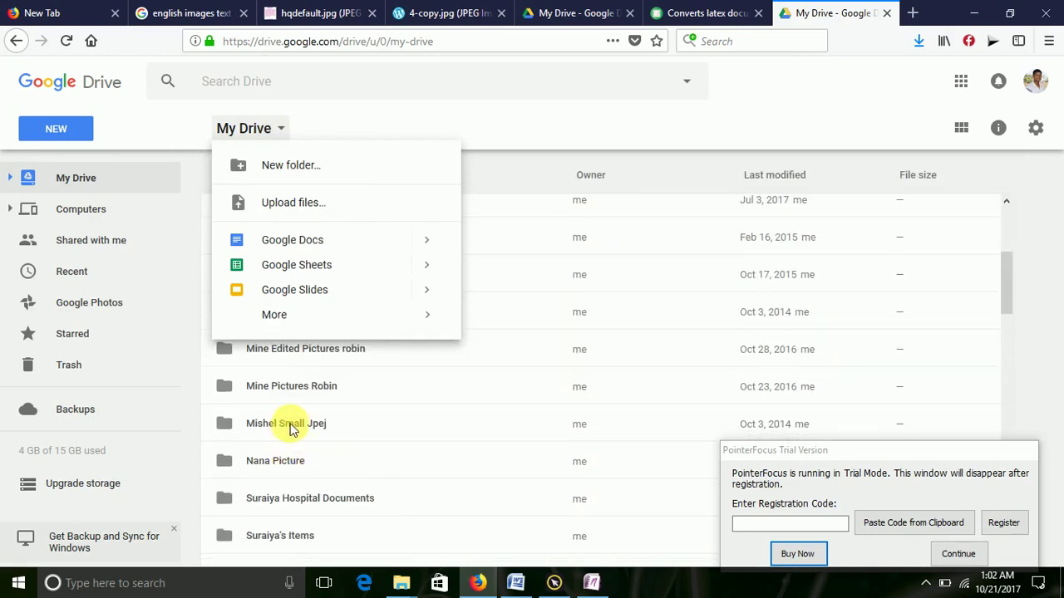
pyautogui.click(290, 428)
pyautogui.click(291, 386)
pyautogui.click(301, 347)
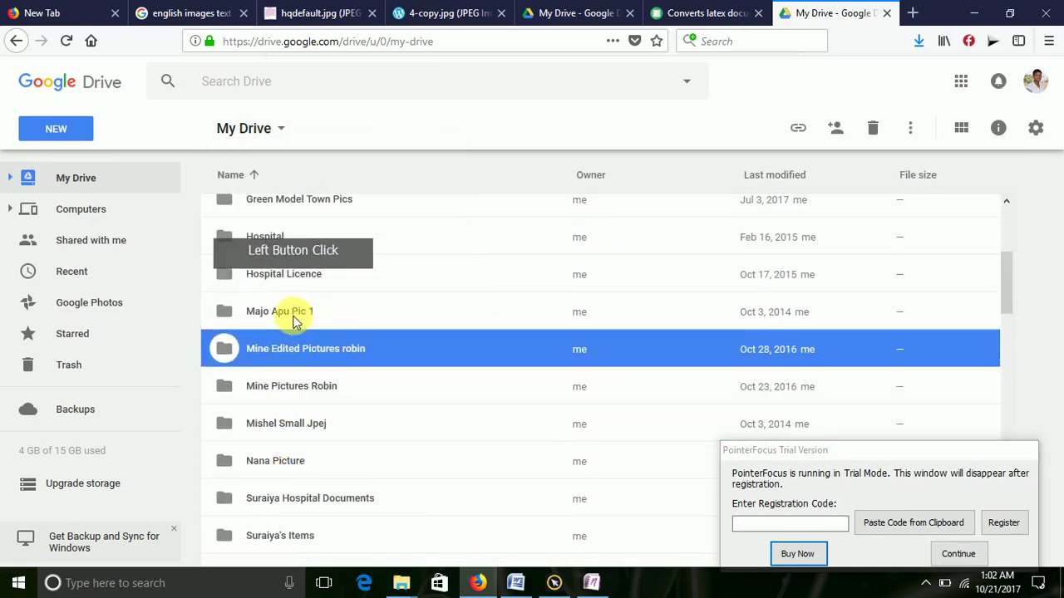
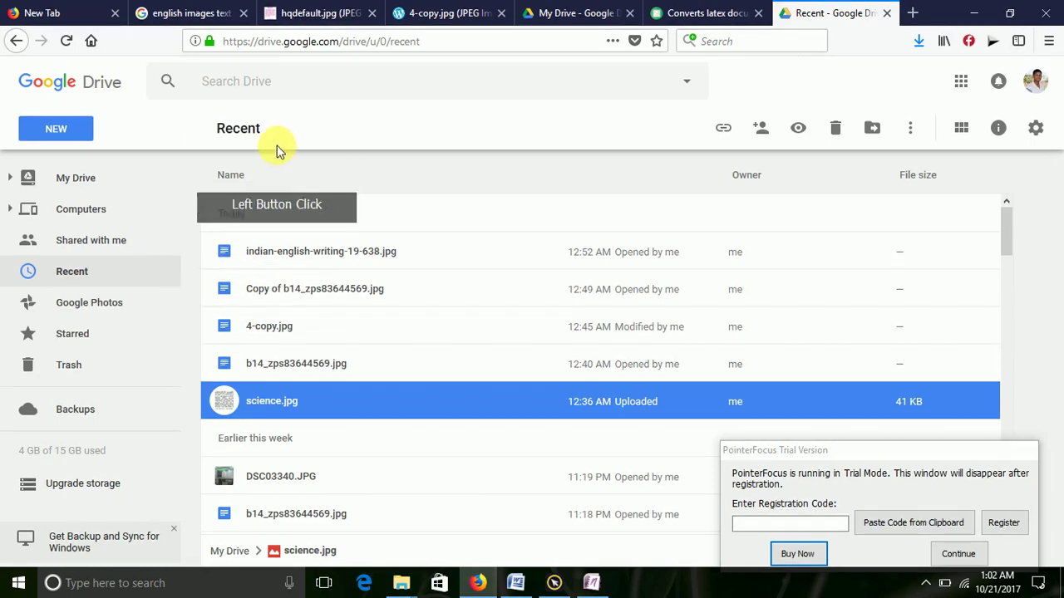
pyautogui.click(295, 97)
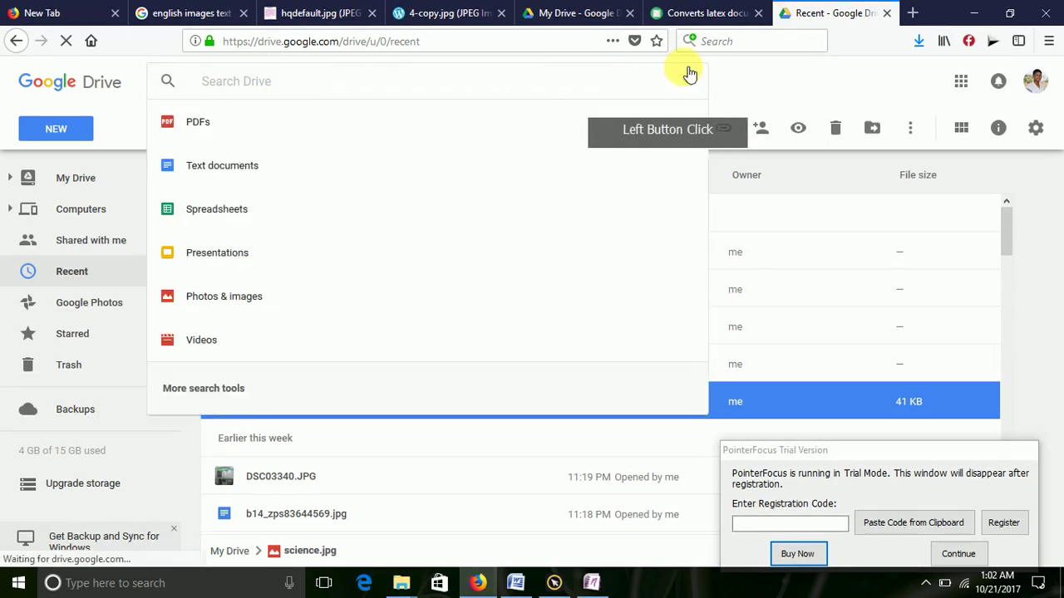
pyautogui.click(687, 81)
pyautogui.click(689, 83)
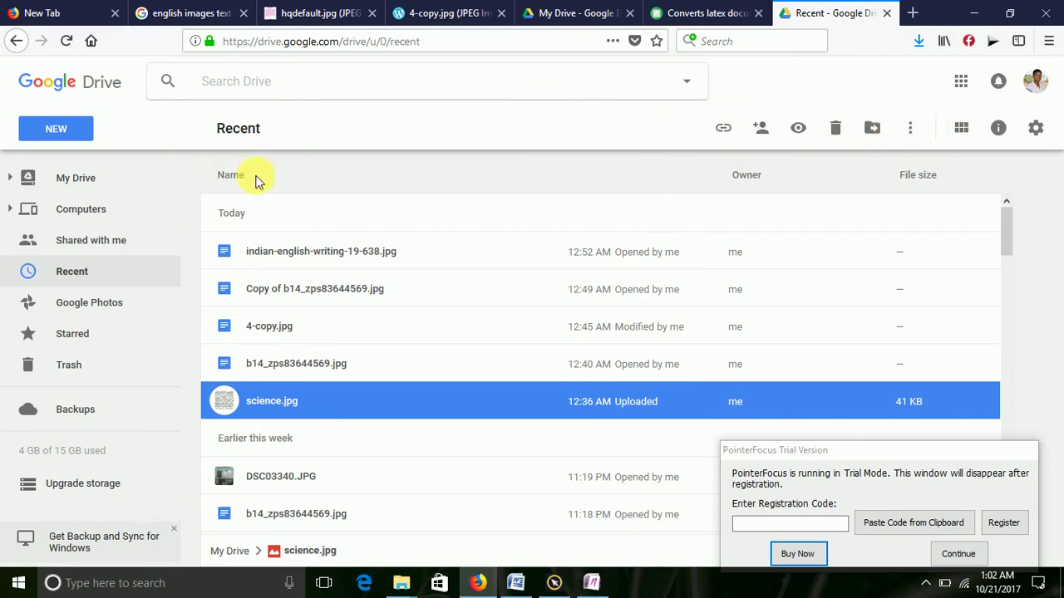
pyautogui.rightClick(276, 94)
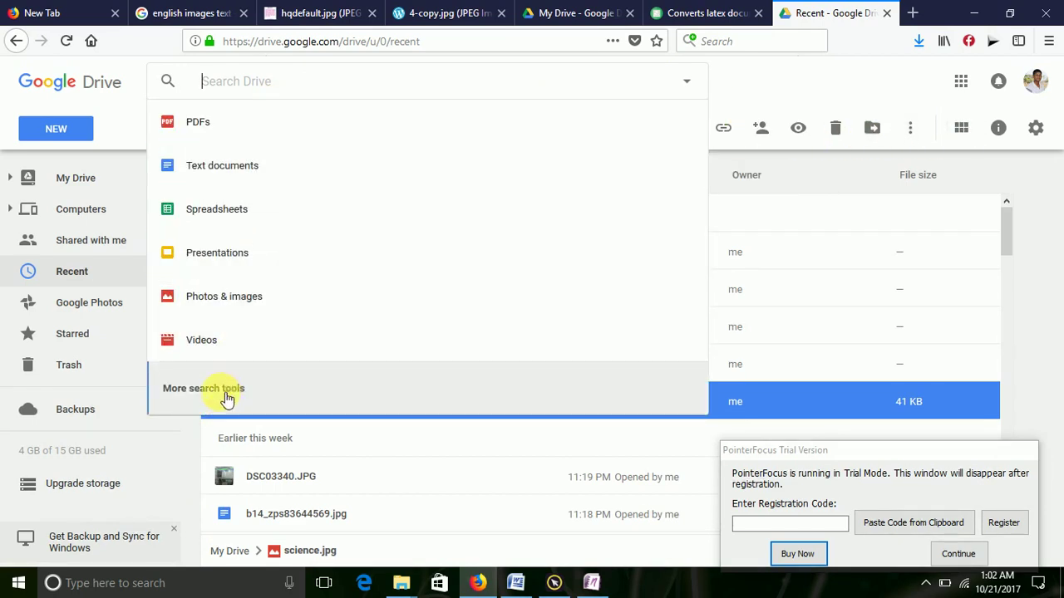
# - Return from Recent to My Drive and check each of the Quick Access files
pyautogui.click(83, 178)
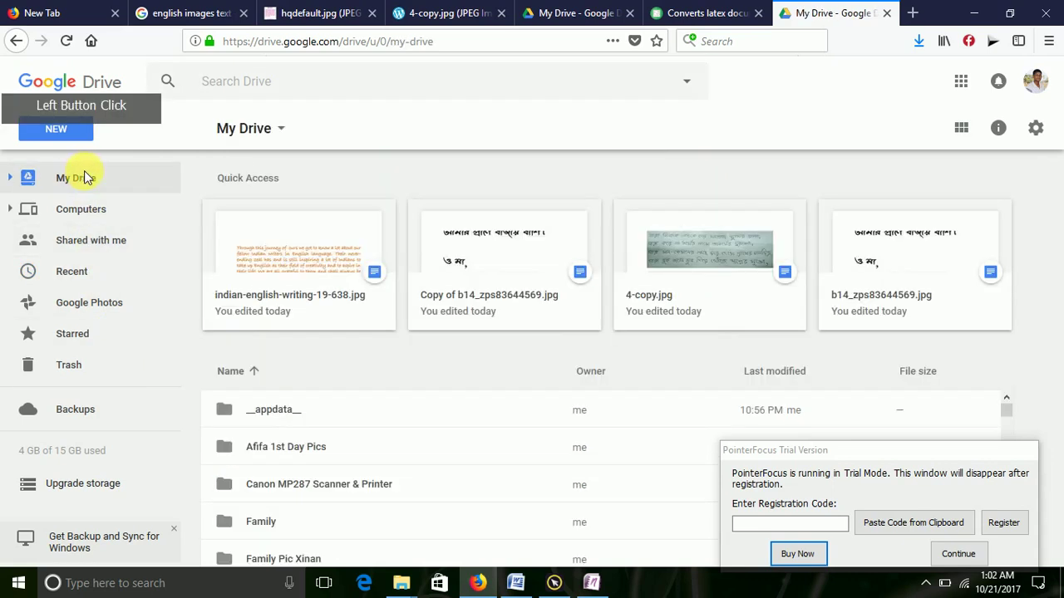
pyautogui.click(315, 252)
pyautogui.click(508, 250)
pyautogui.click(702, 276)
pyautogui.click(939, 297)
pyautogui.click(129, 392)
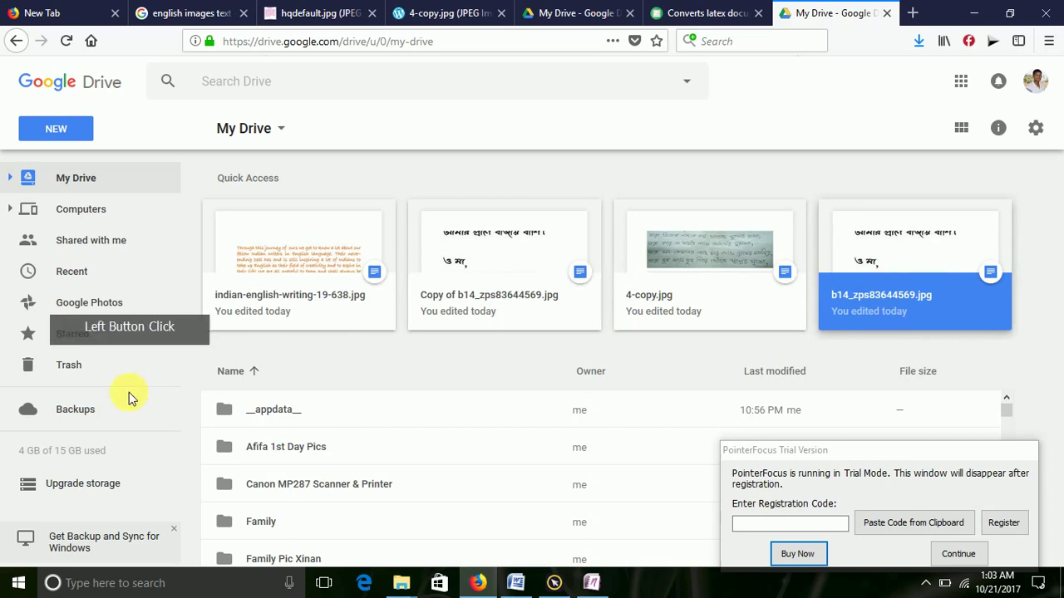
pyautogui.click(552, 583)
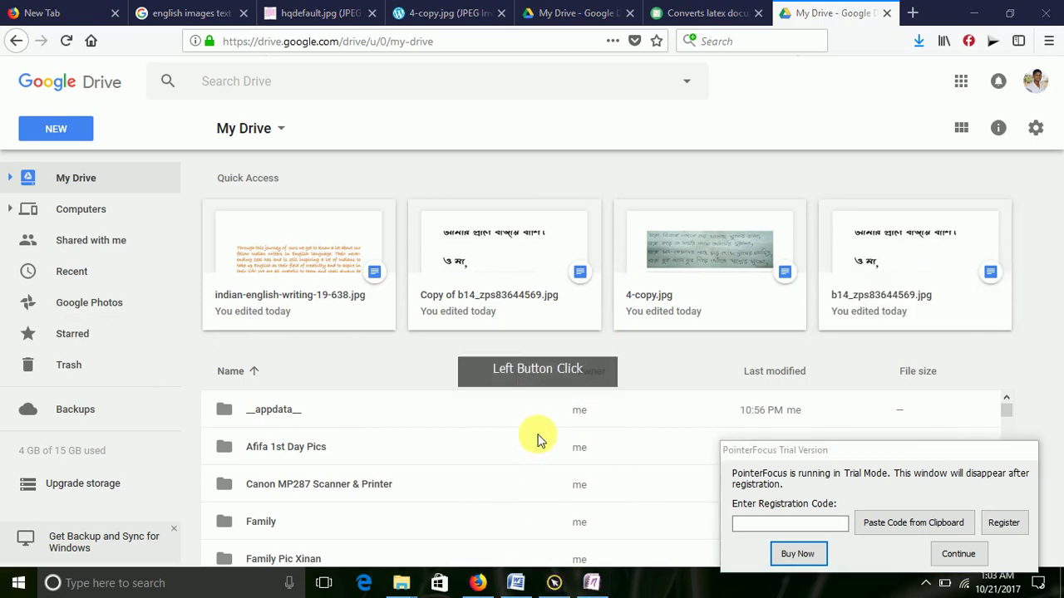
pyautogui.hotkey('ctrl', 'alt', 'e')
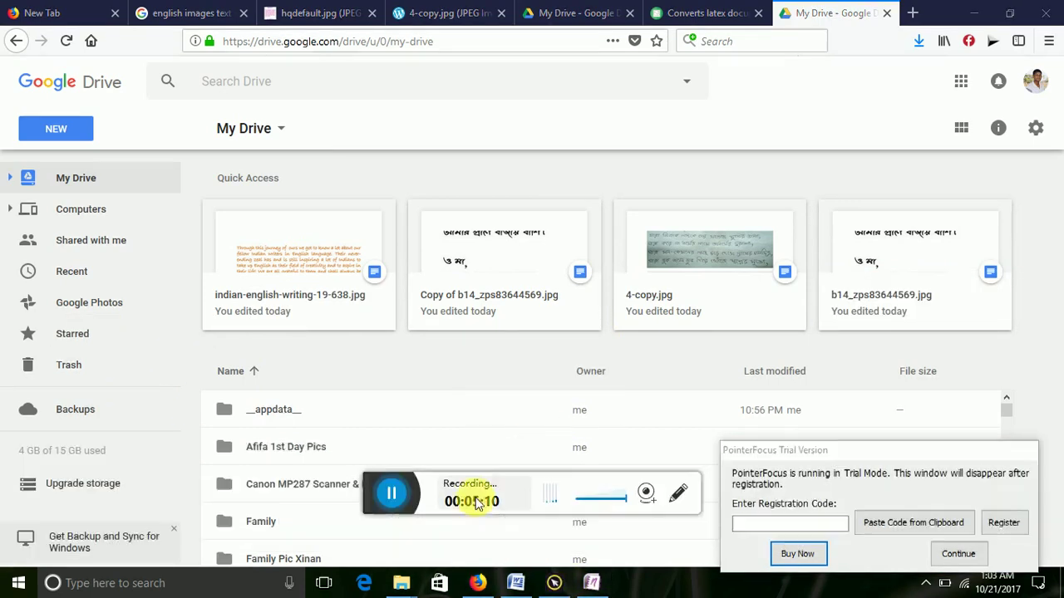
pyautogui.click(352, 490)
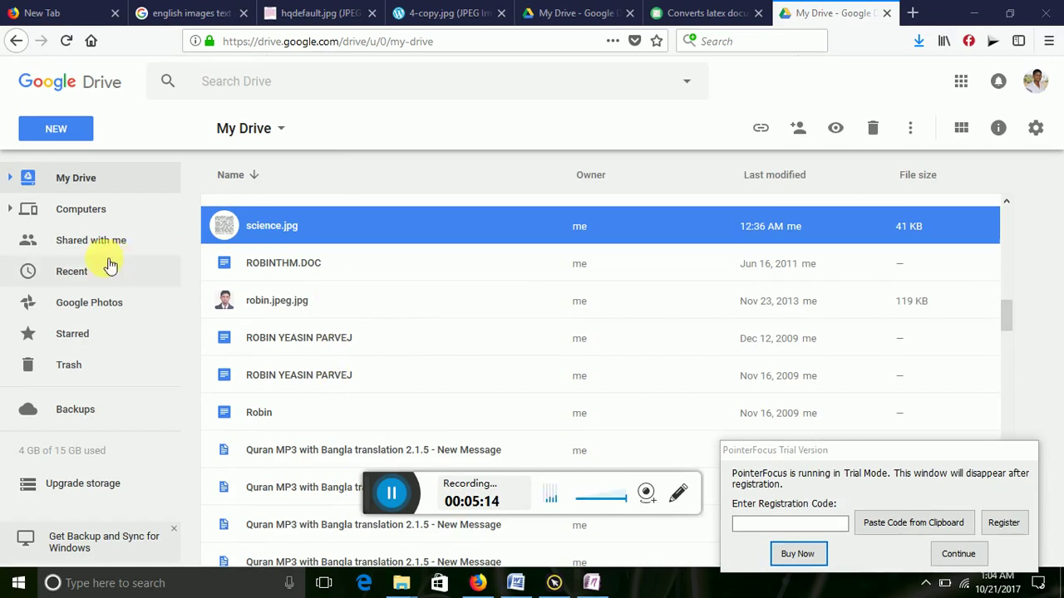
# - Open the Connect apps to Drive dialog from the additional app options of My Drive
pyautogui.click(219, 237)
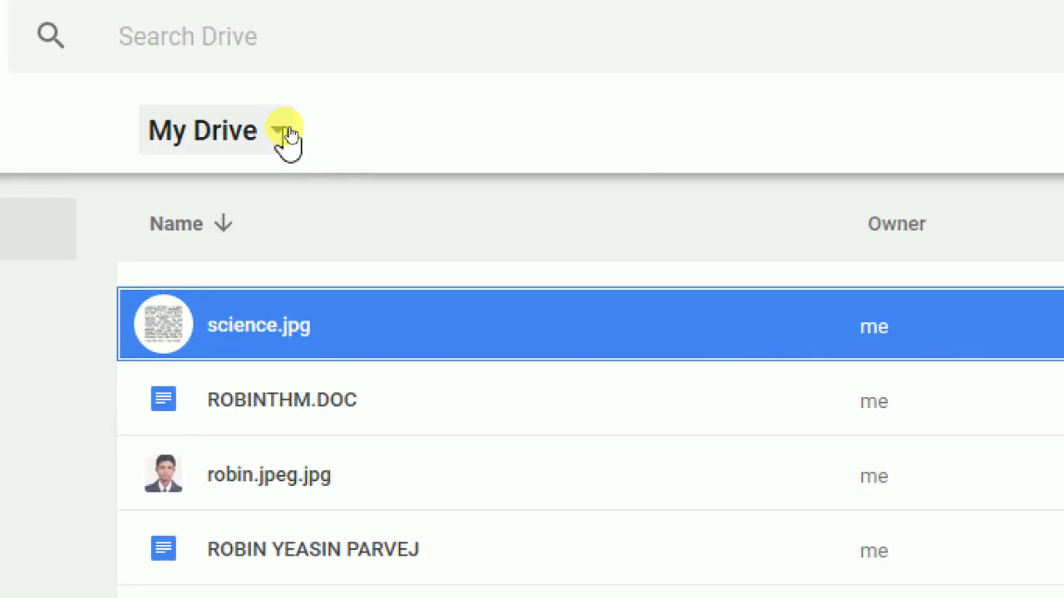
pyautogui.click(283, 132)
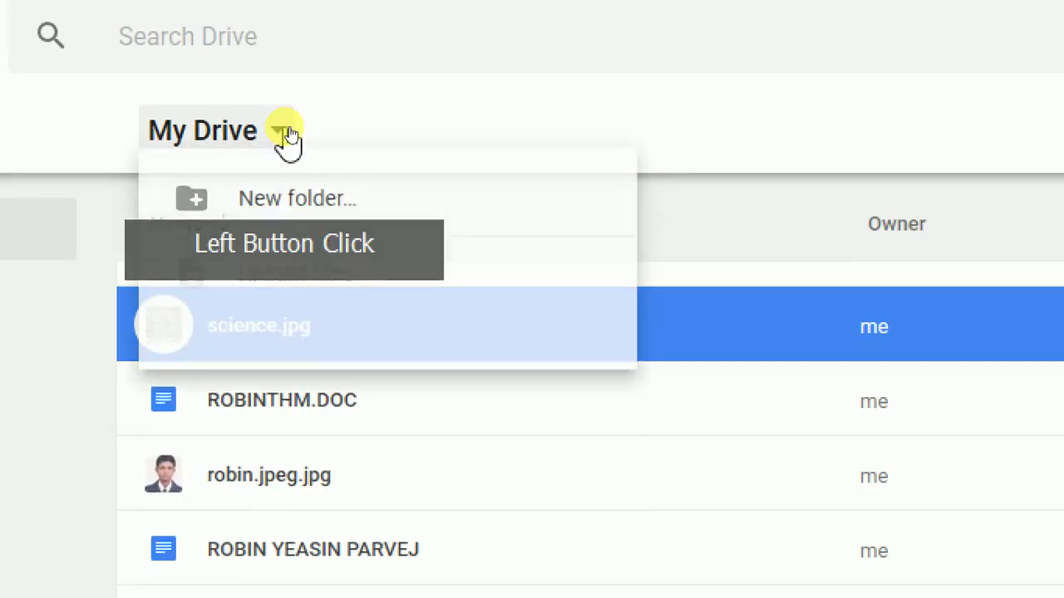
pyautogui.moveTo(266, 503)
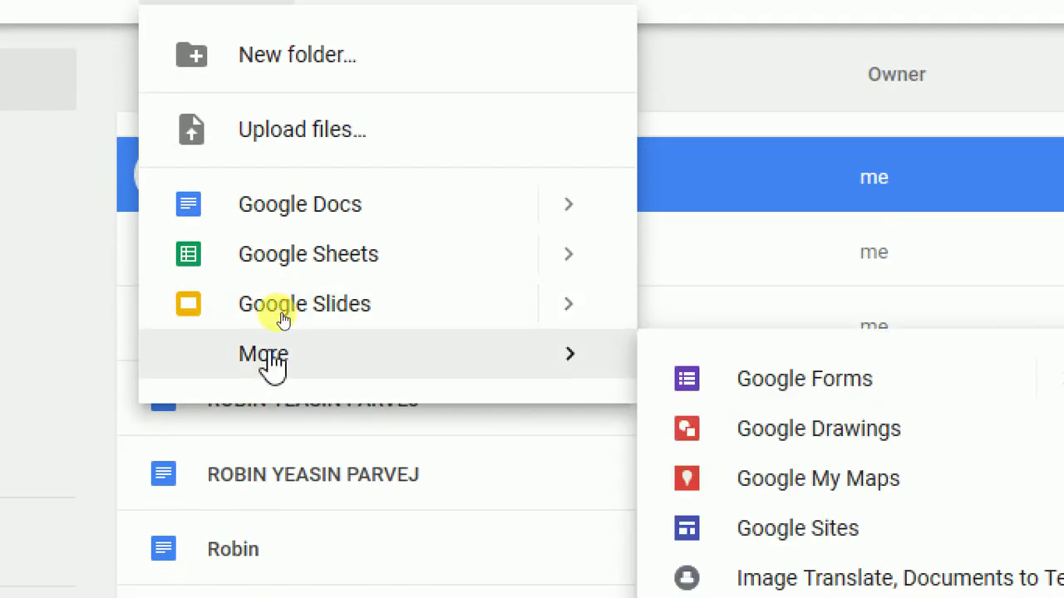
pyautogui.press('ctrl+KP_1')
pyautogui.click(275, 364)
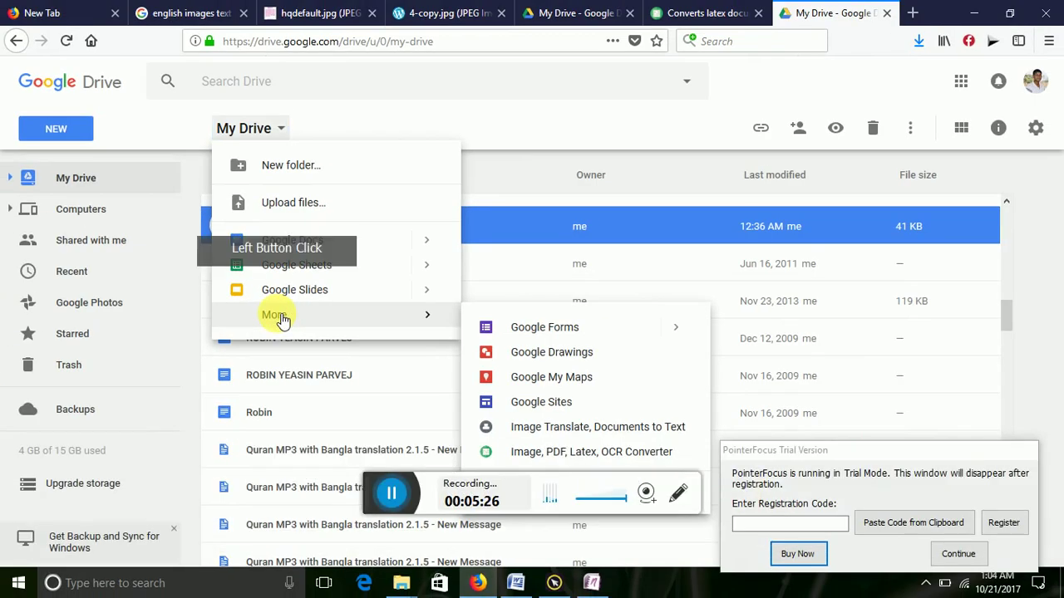
pyautogui.press('ctrl+KP_1')
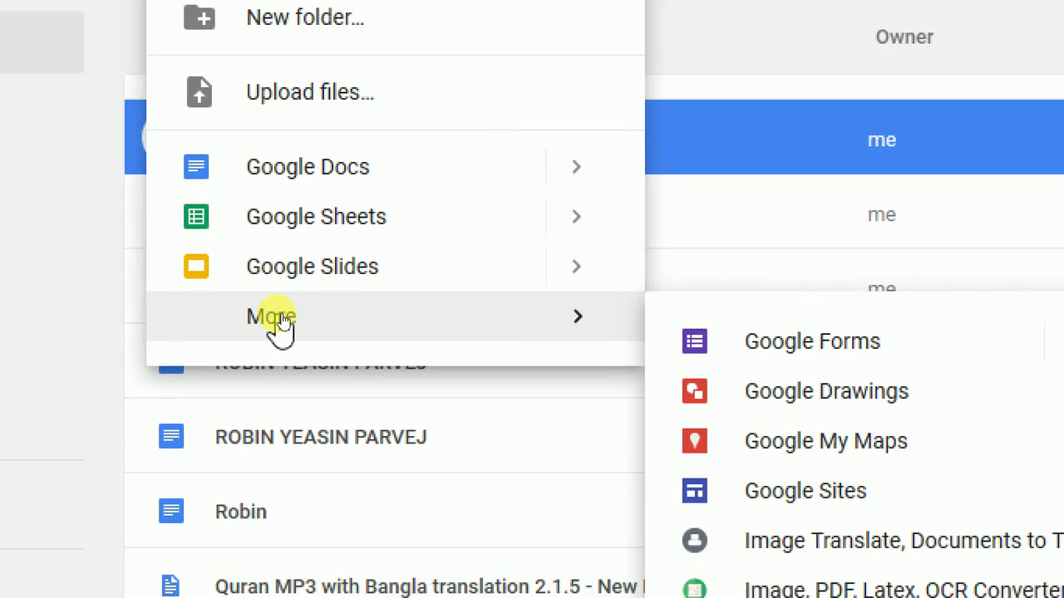
pyautogui.click(280, 320)
pyautogui.press('ctrl+KP_1')
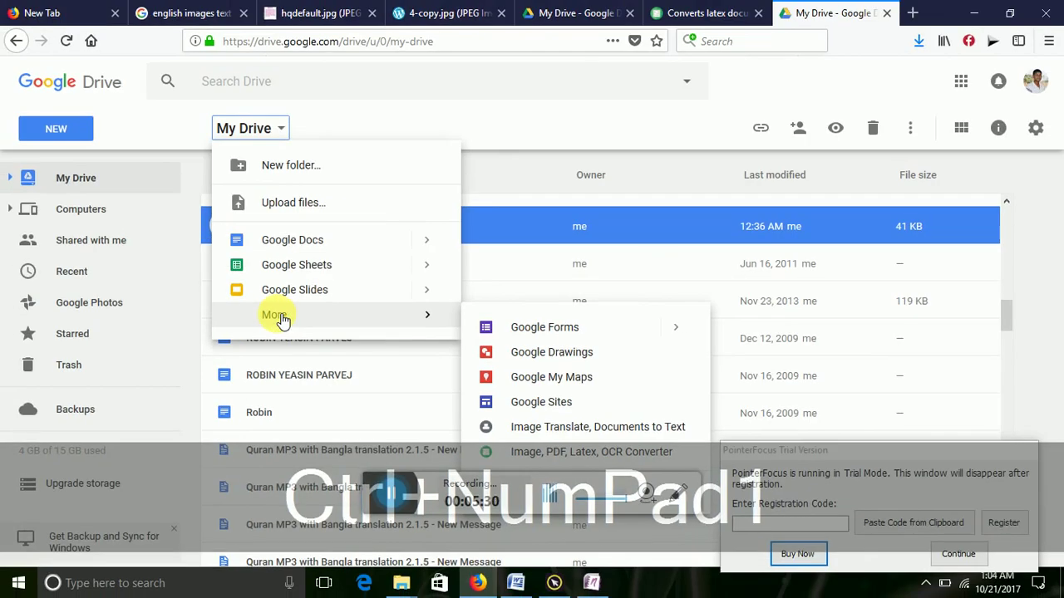
pyautogui.click(433, 322)
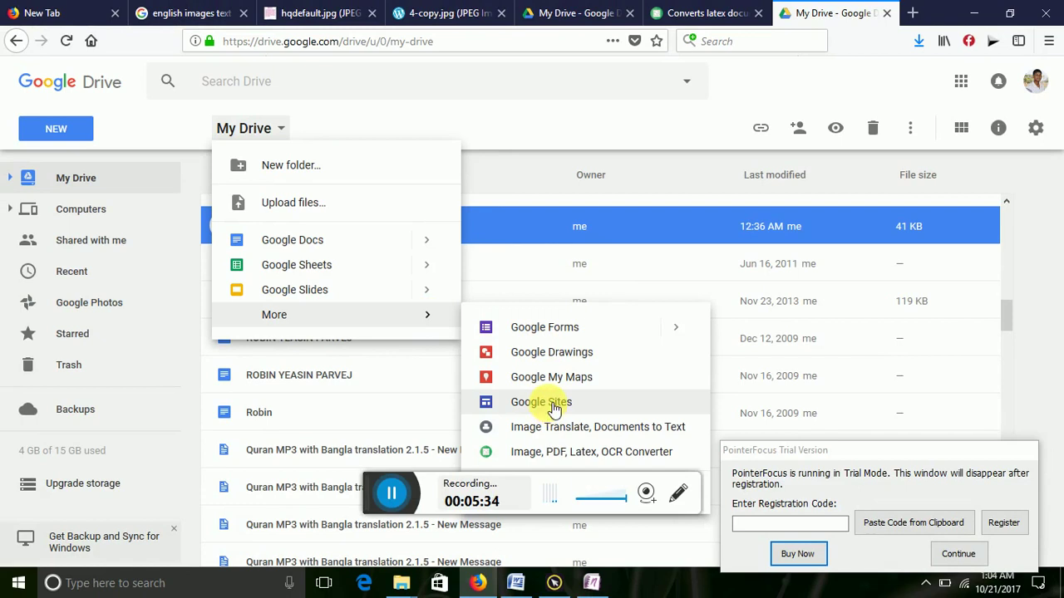
pyautogui.hotkey('ctrl', 'alt', 'e')
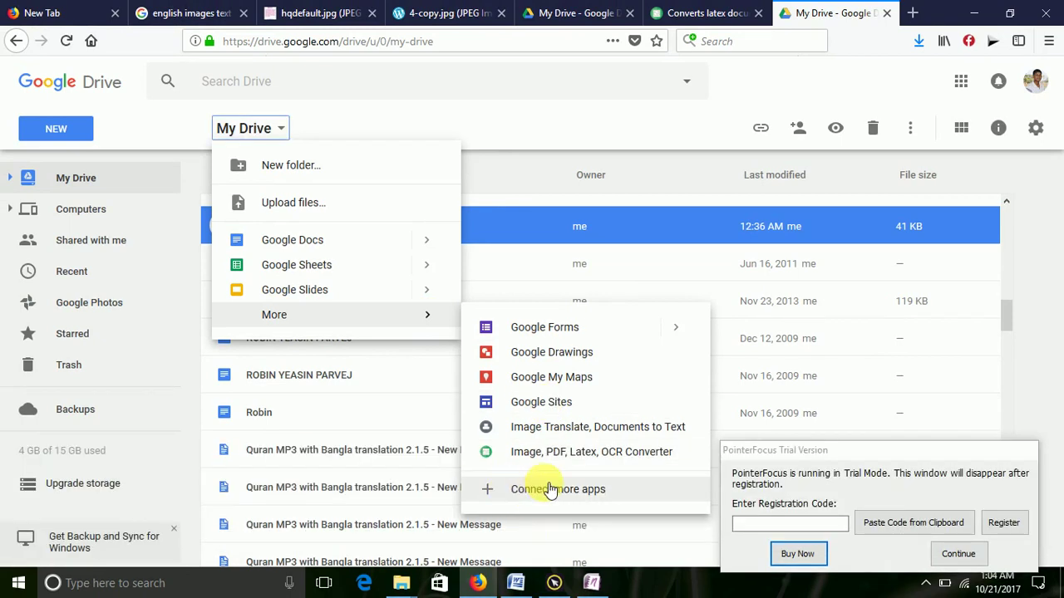
pyautogui.click(548, 490)
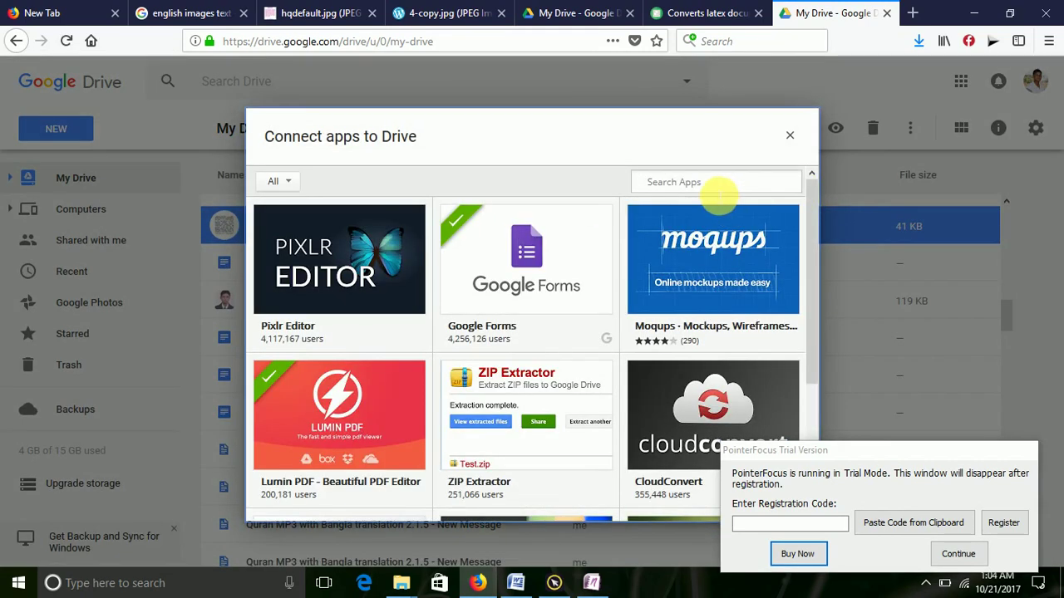
# - Search the apps that can be connected to Drive for "IMAGE TO TEXT"
pyautogui.click(716, 191)
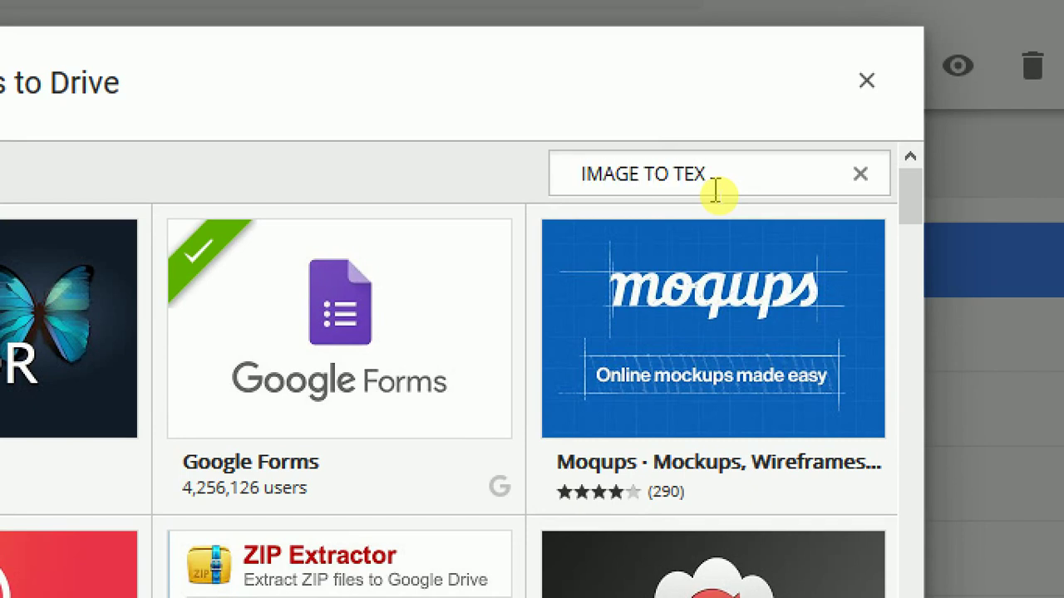
pyautogui.press('Return')
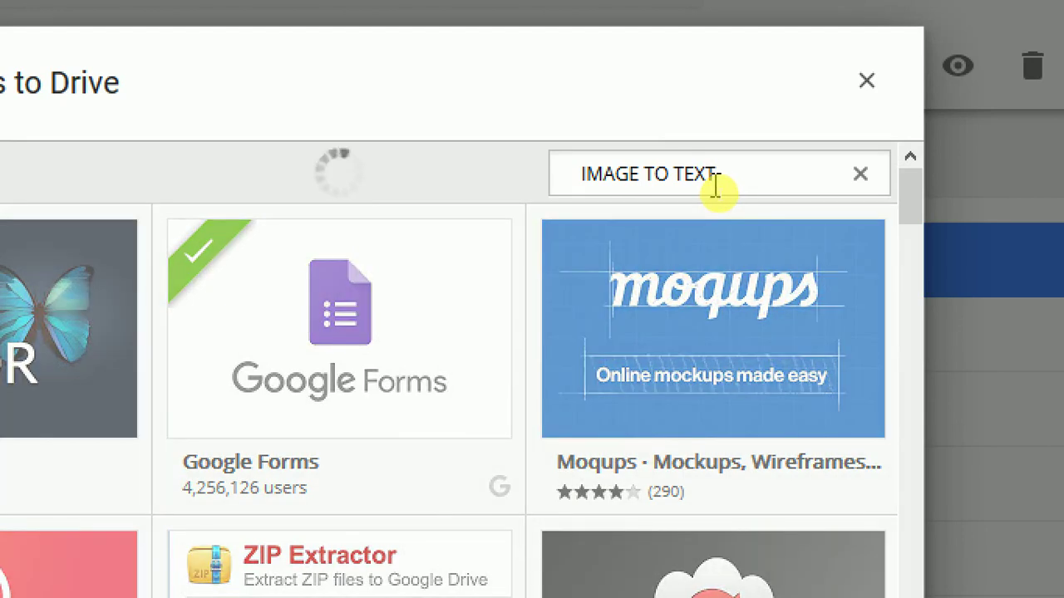
pyautogui.press('ctrl+KP_1')
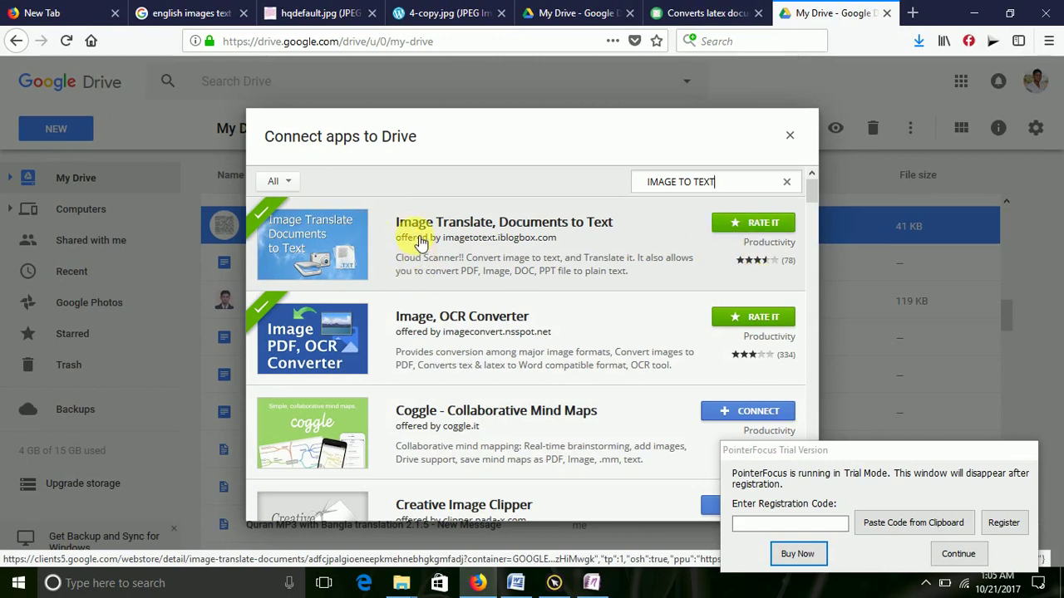
# - Open the details of the Image Translate, Documents to Text app, check its Drive connection, and close the dialog
pyautogui.click(575, 231)
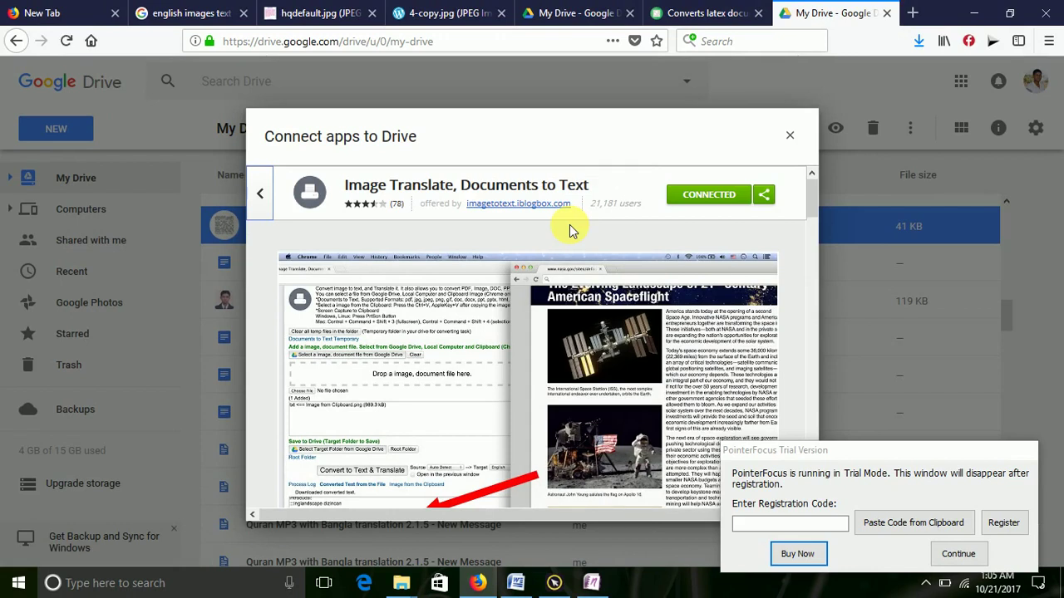
pyautogui.click(715, 194)
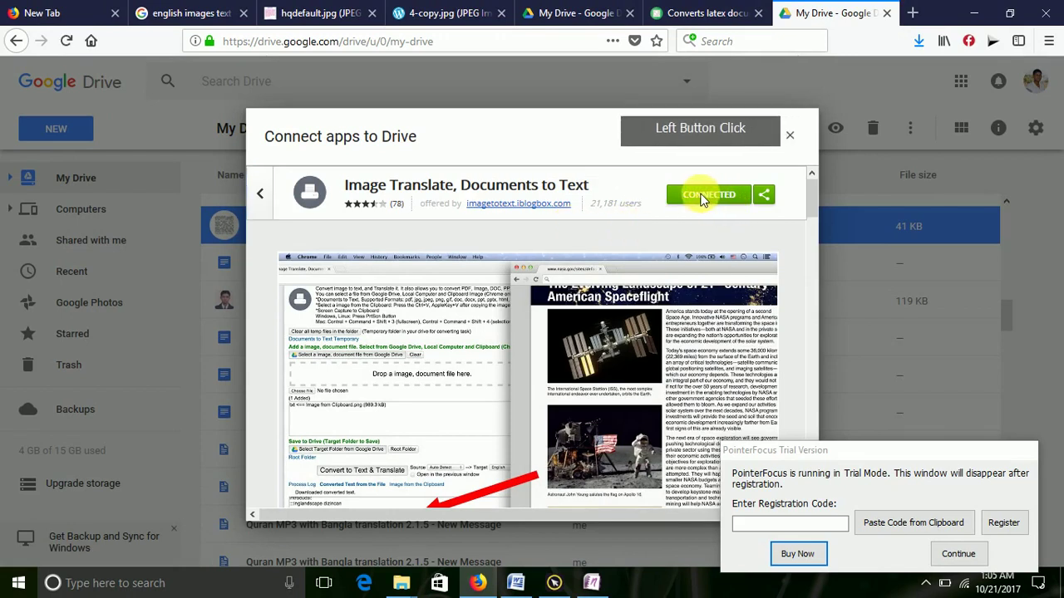
pyautogui.click(719, 194)
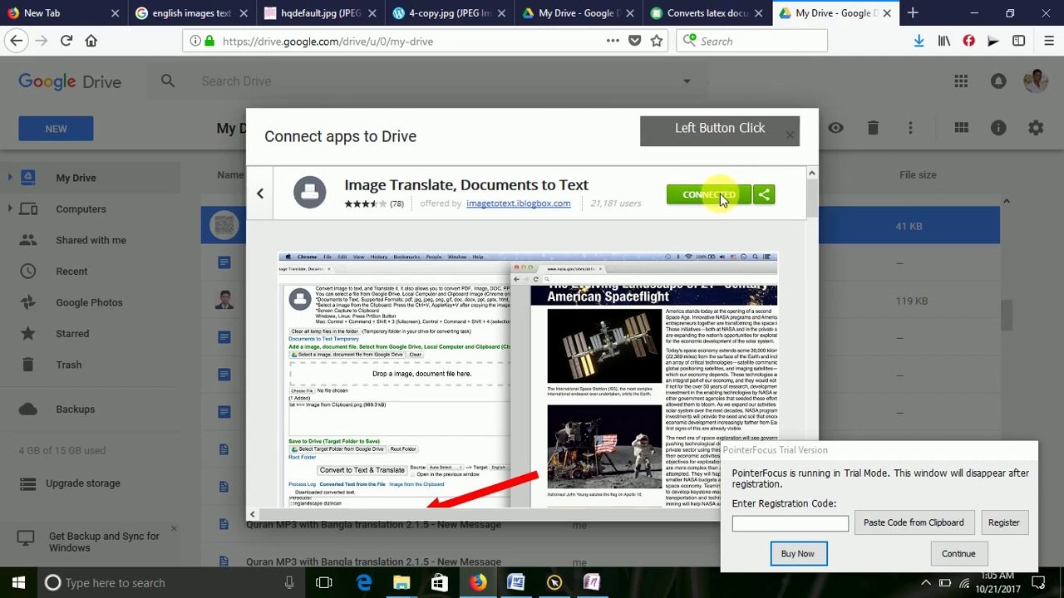
pyautogui.click(791, 137)
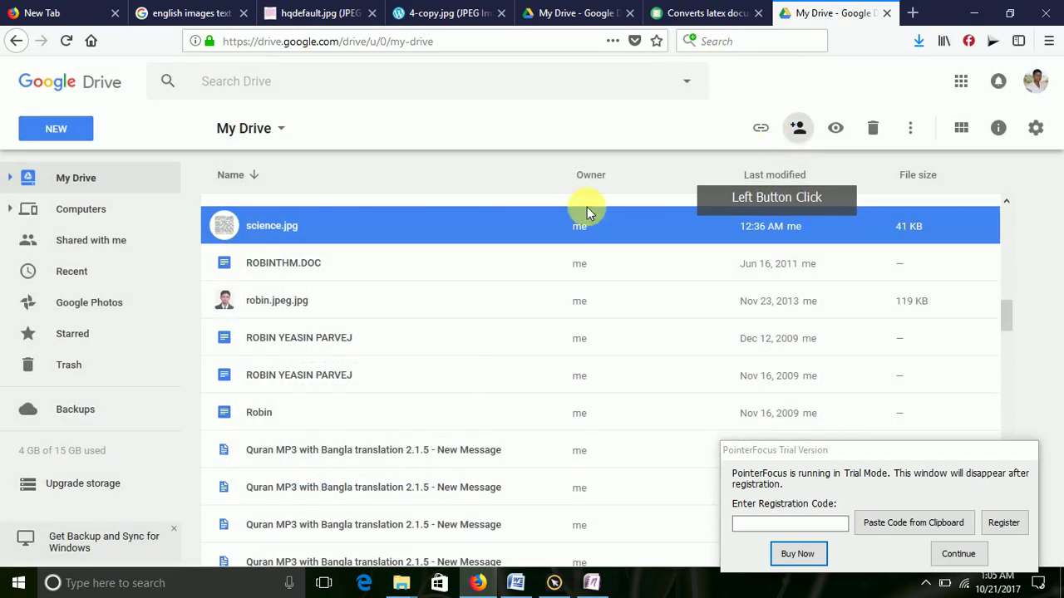
# - Open science.jpg from My Drive with the Image Translate, Documents to Text app
pyautogui.rightClick(289, 226)
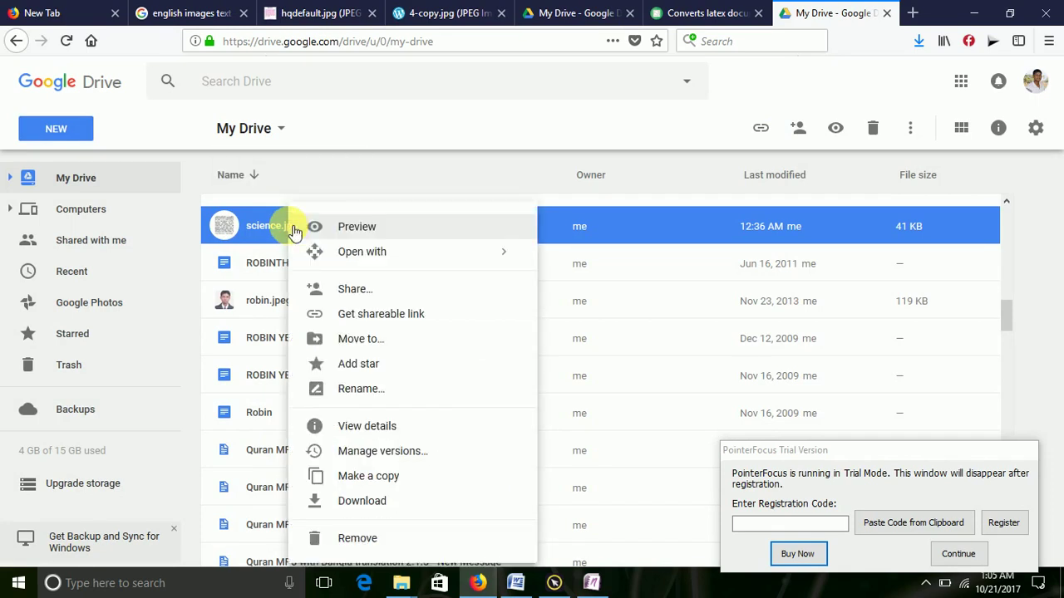
pyautogui.press('ctrl+KP_1')
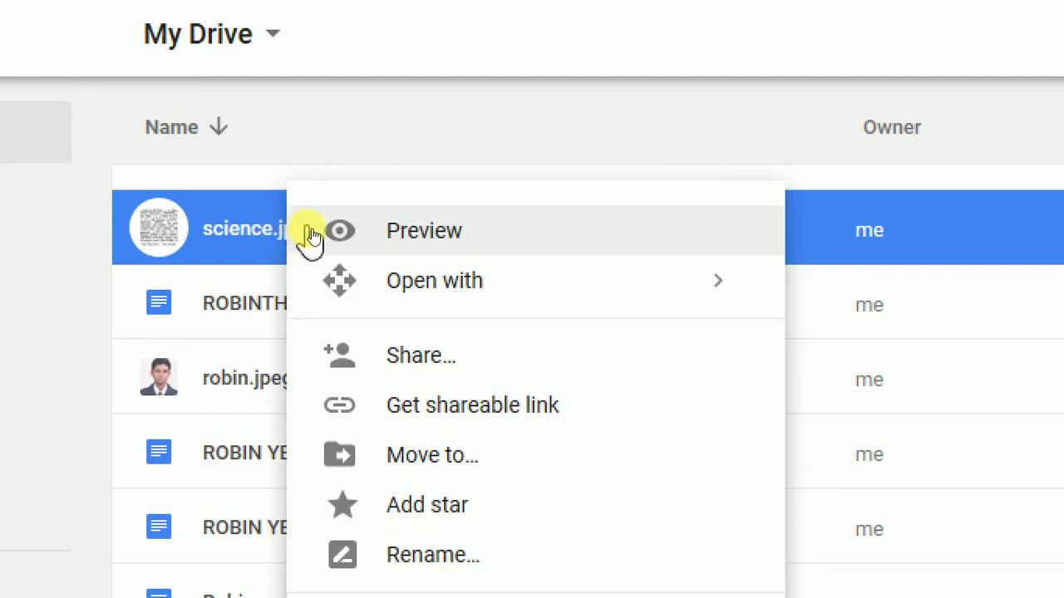
pyautogui.moveTo(441, 298)
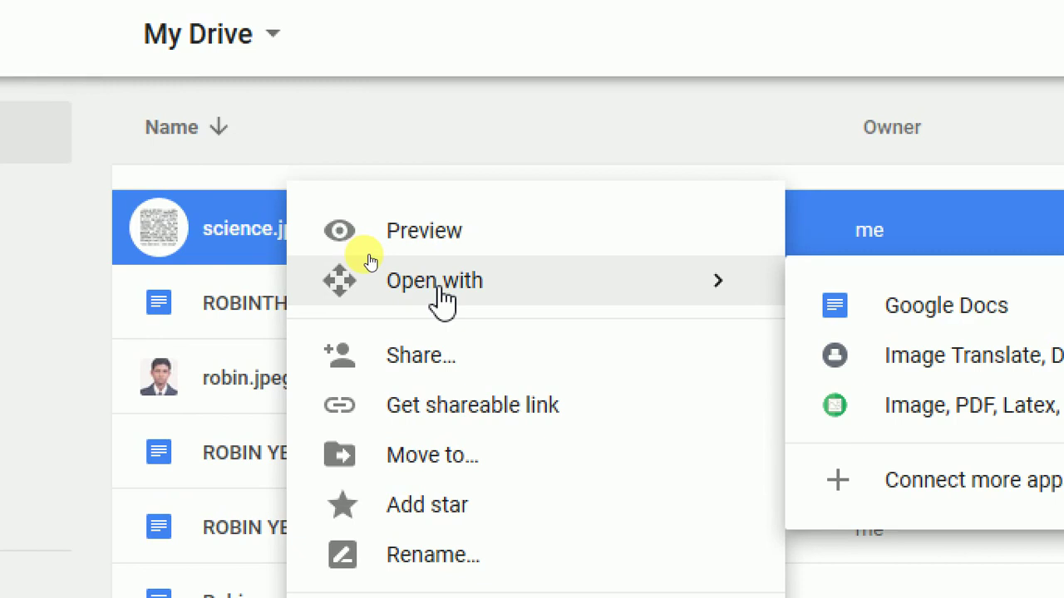
pyautogui.press('ctrl+KP_1')
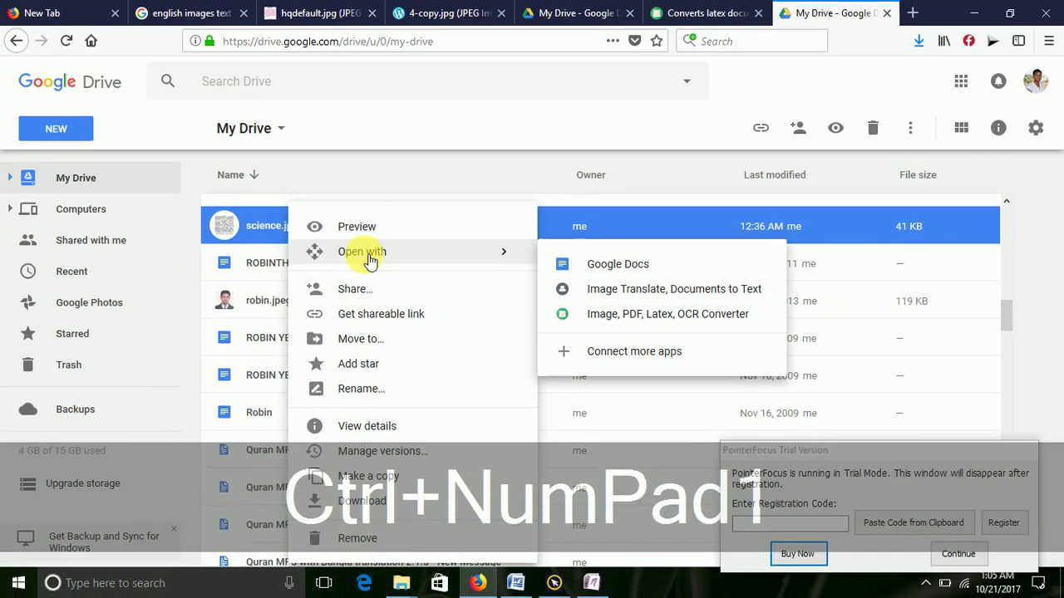
pyautogui.click(643, 291)
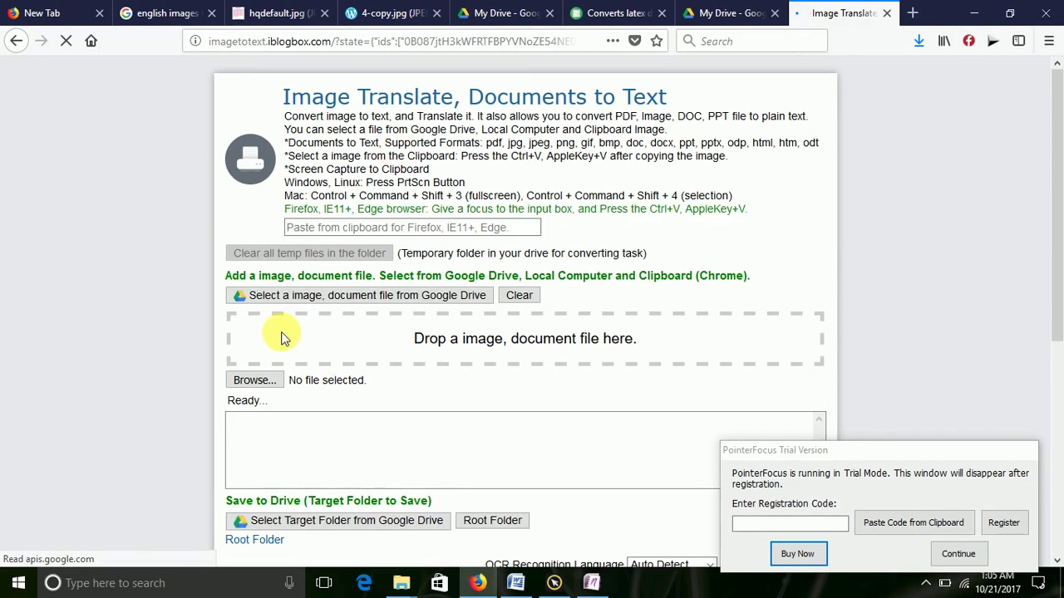
# - Run the text conversion of science.jpg and dismiss the PointerFocus trial notice
pyautogui.scroll(-3, 280, 334)
pyautogui.scroll(-3, 283, 331)
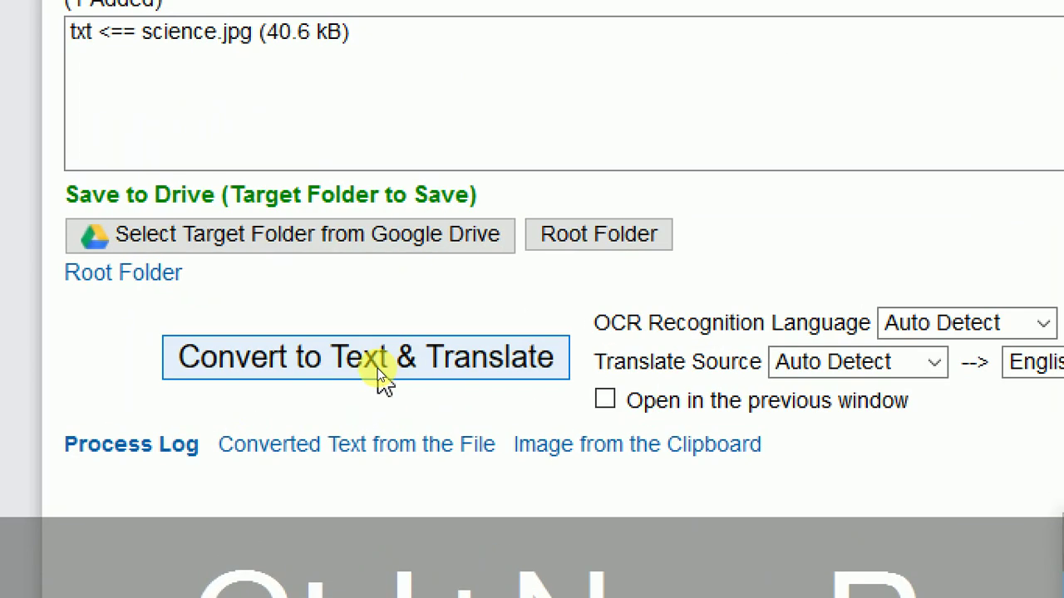
pyautogui.click(378, 371)
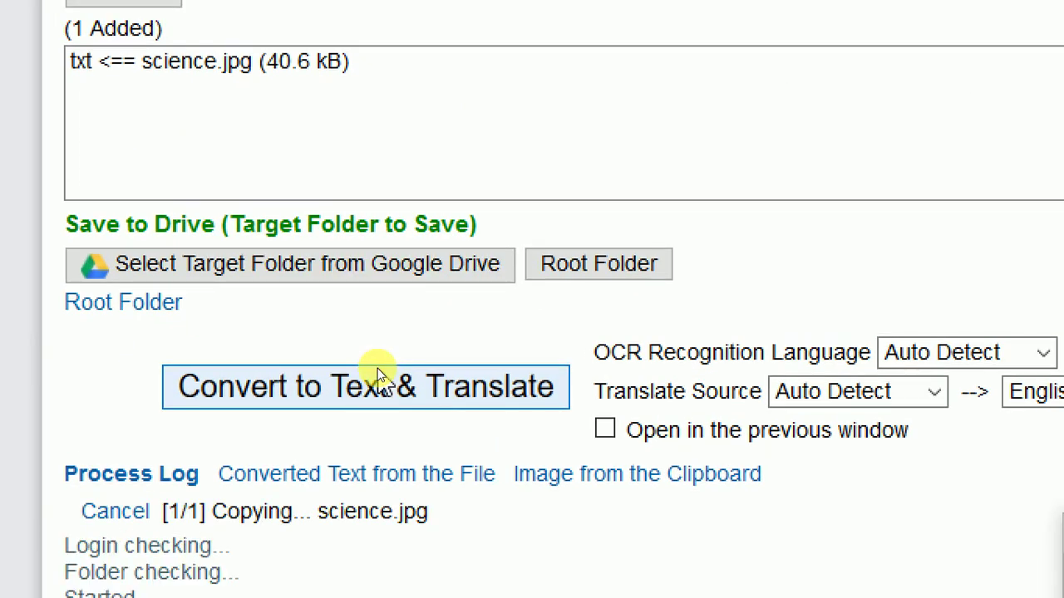
pyautogui.press('ctrl+KP_1')
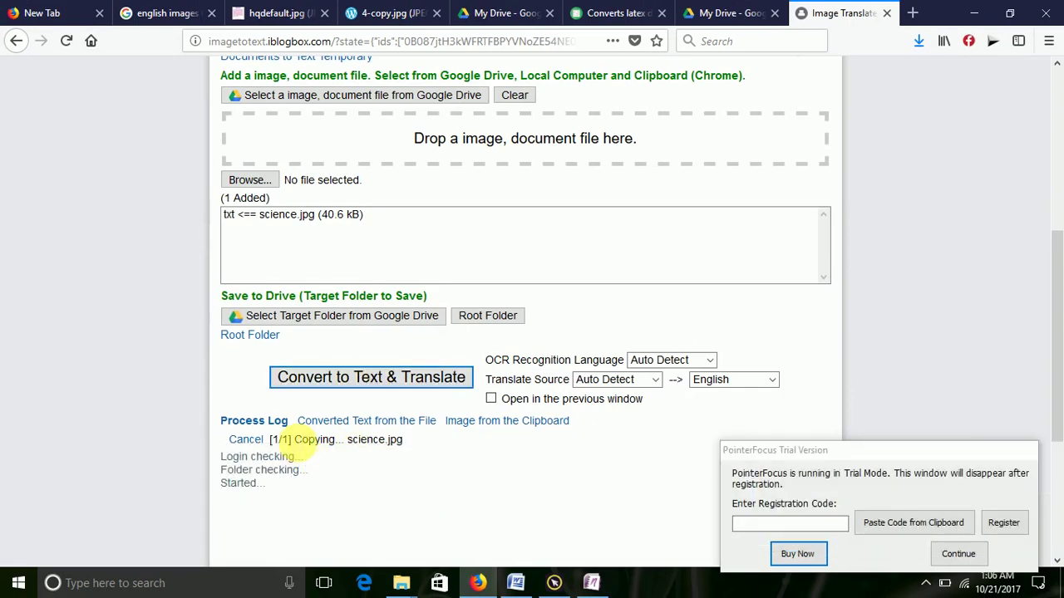
pyautogui.press('ctrl+KP_1')
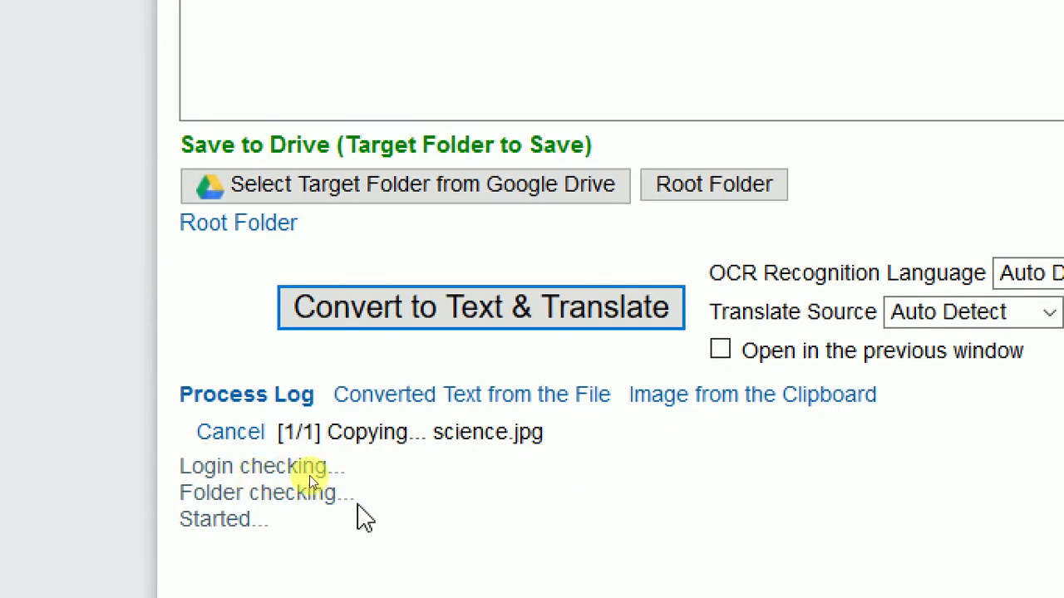
pyautogui.press('ctrl+KP_1')
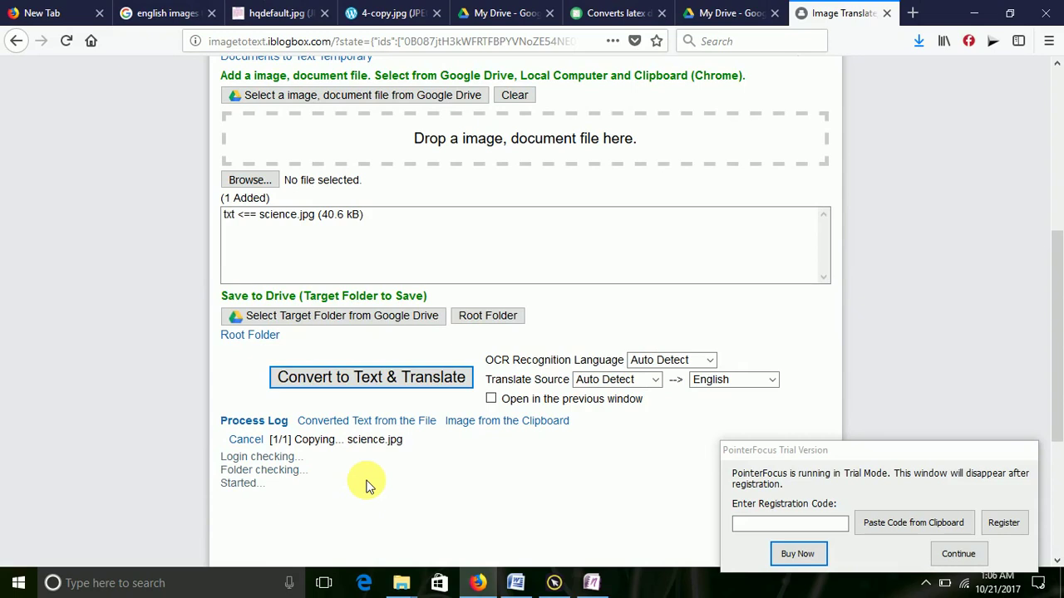
pyautogui.click(958, 554)
pyautogui.click(586, 441)
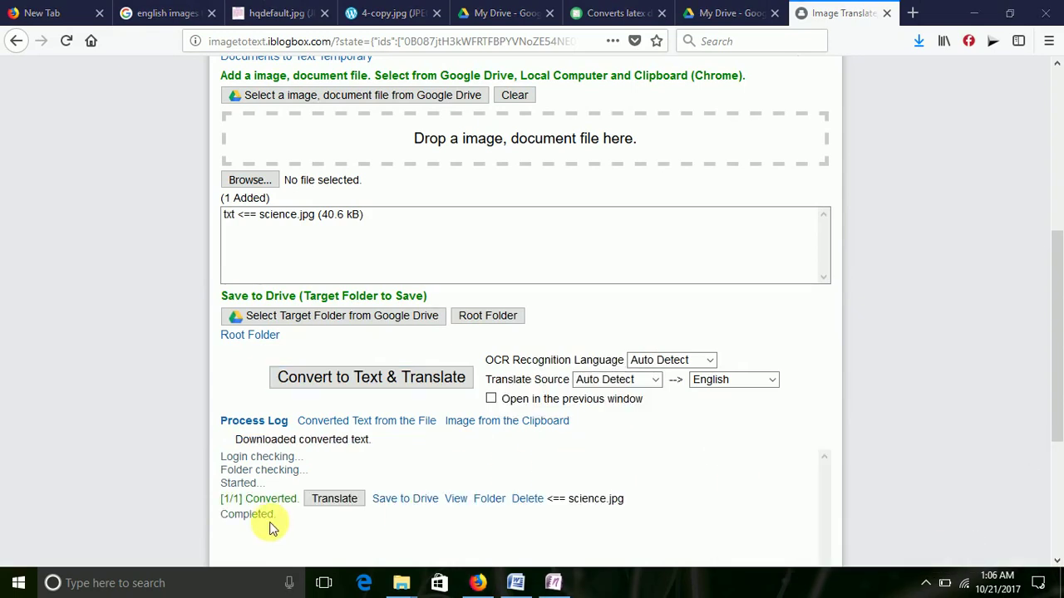
# - View the converted science.jpg document in Google Docs and go to the extracted text beneath the image
pyautogui.press('ctrl+KP_Add')
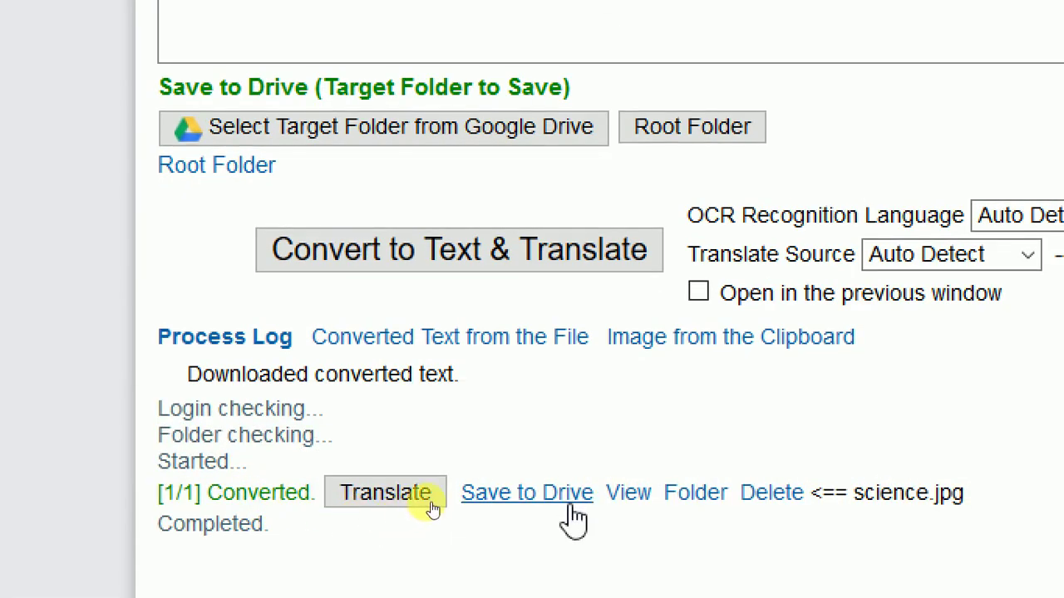
pyautogui.click(640, 498)
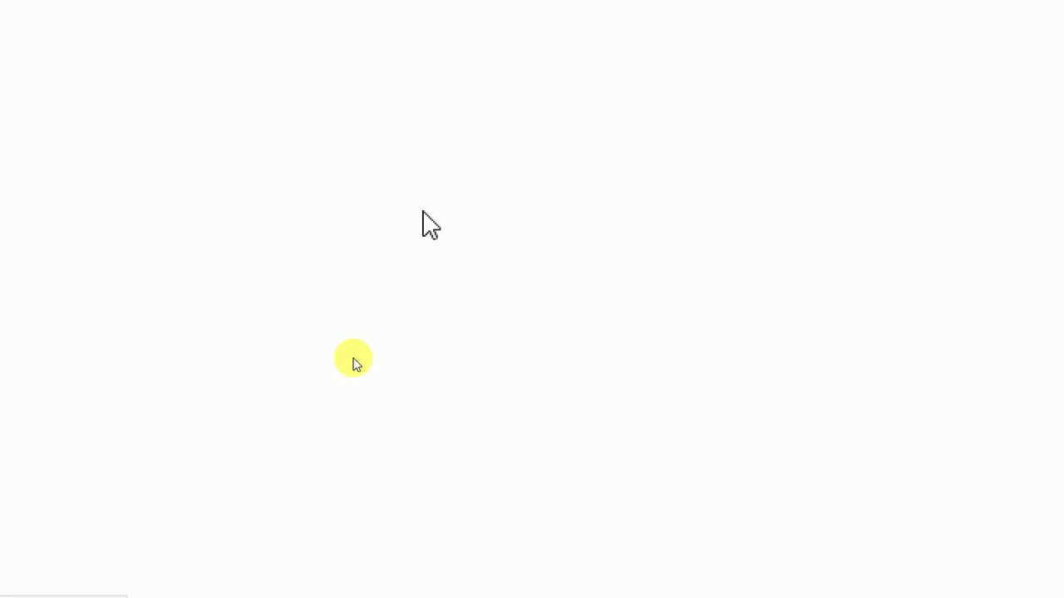
pyautogui.press('ctrl+KP_1')
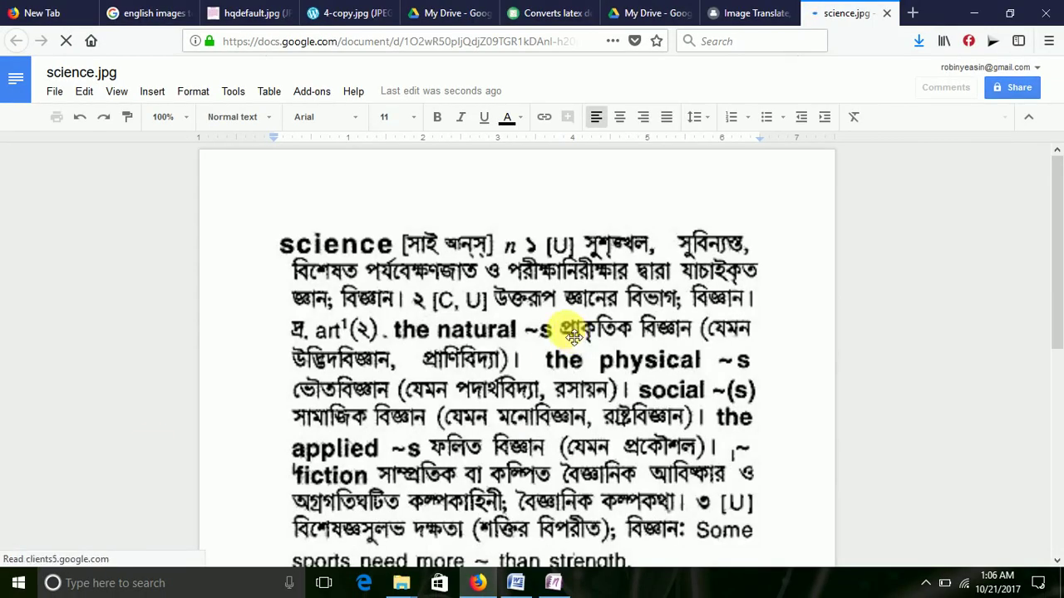
pyautogui.scroll(-1, 568, 332)
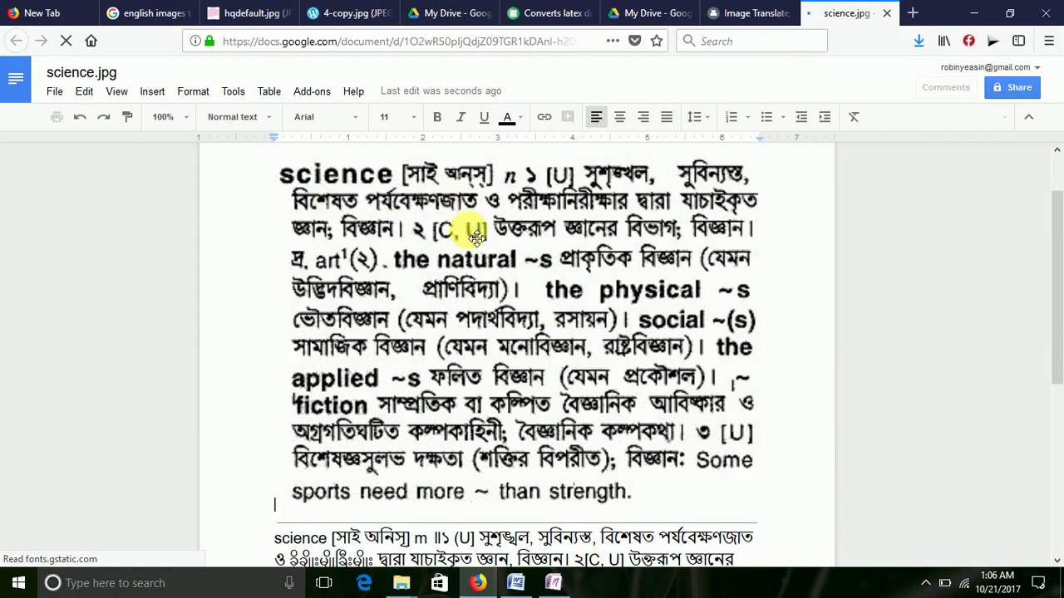
pyautogui.scroll(-3, 442, 280)
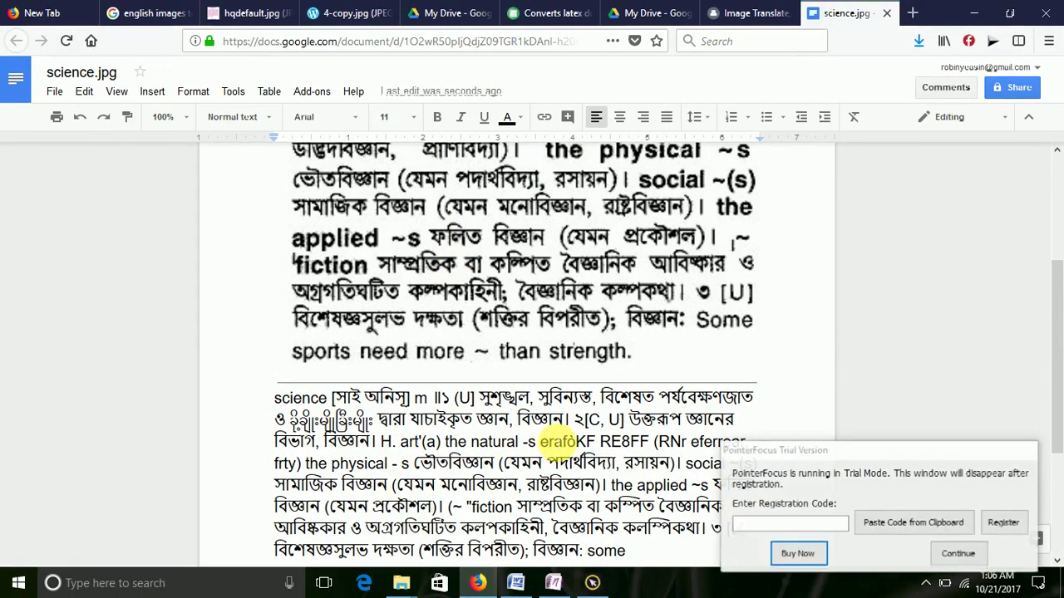
pyautogui.click(958, 553)
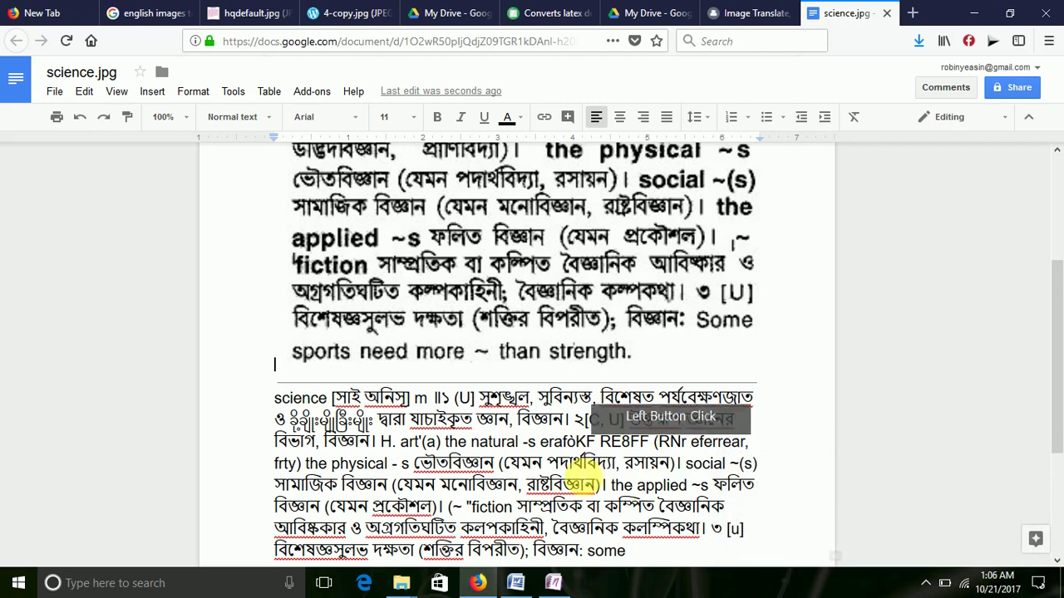
# - Copy all of the extracted text beneath the science.jpg image and switch to the Word document
pyautogui.moveTo(274, 399); pyautogui.dragTo(653, 507)
pyautogui.rightClick(573, 416)
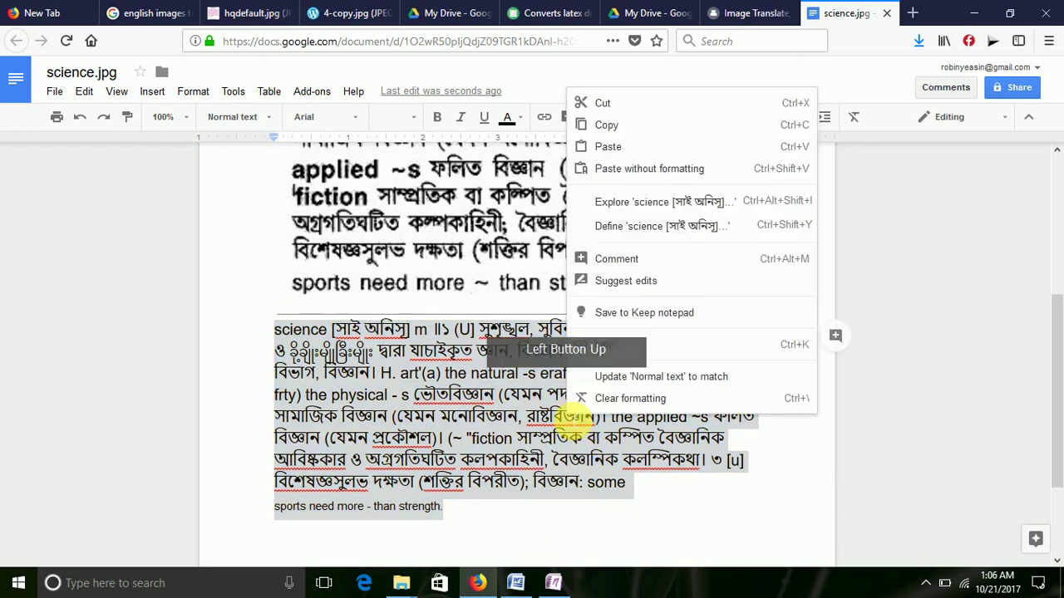
pyautogui.click(605, 125)
pyautogui.click(973, 12)
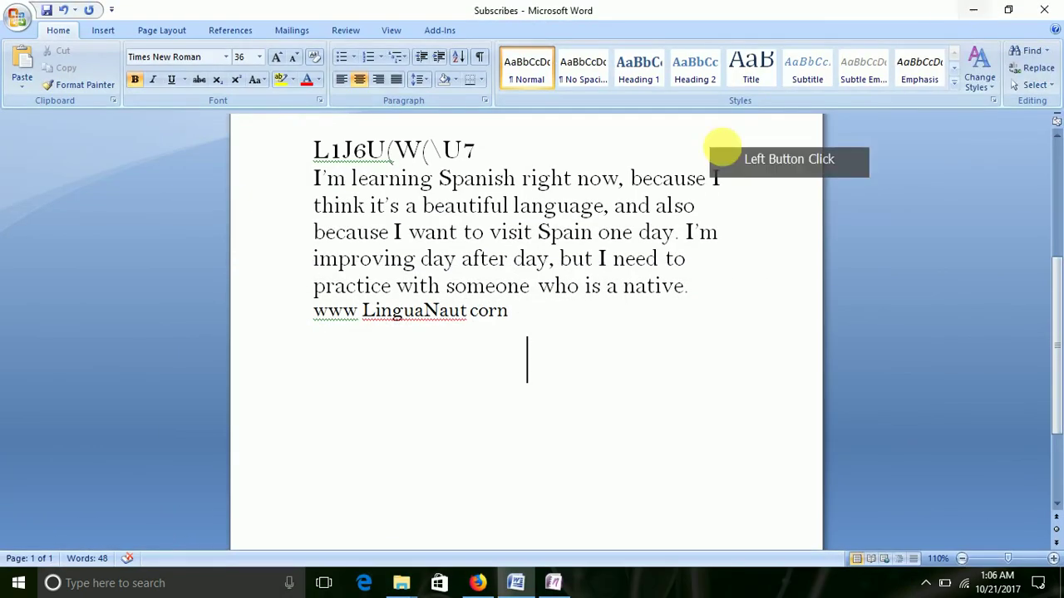
# - Paste the copied text below the existing passage in the Word document and check what was inserted
pyautogui.click(499, 412)
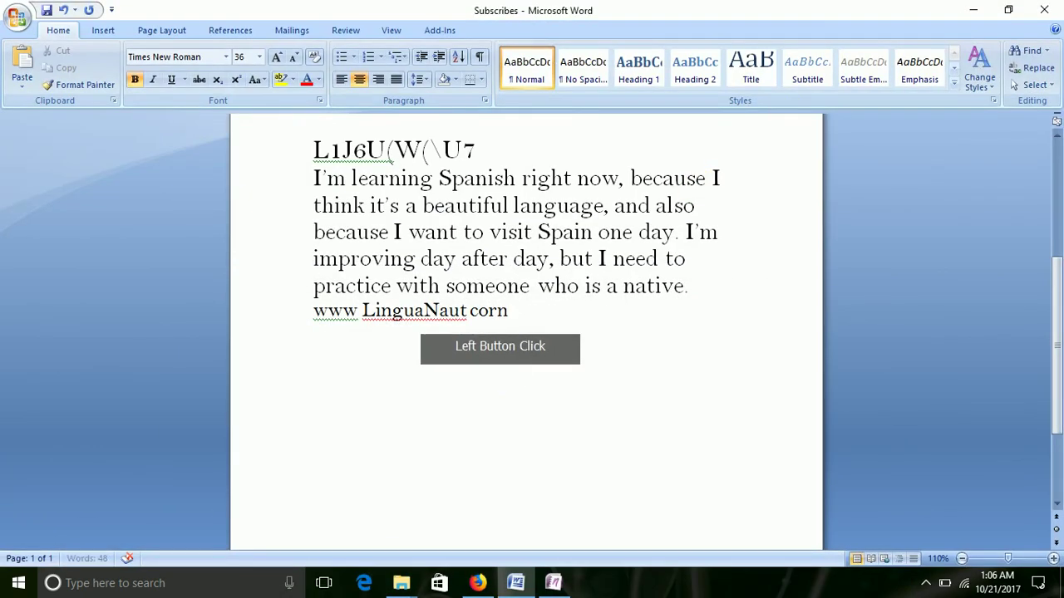
pyautogui.rightClick(482, 479)
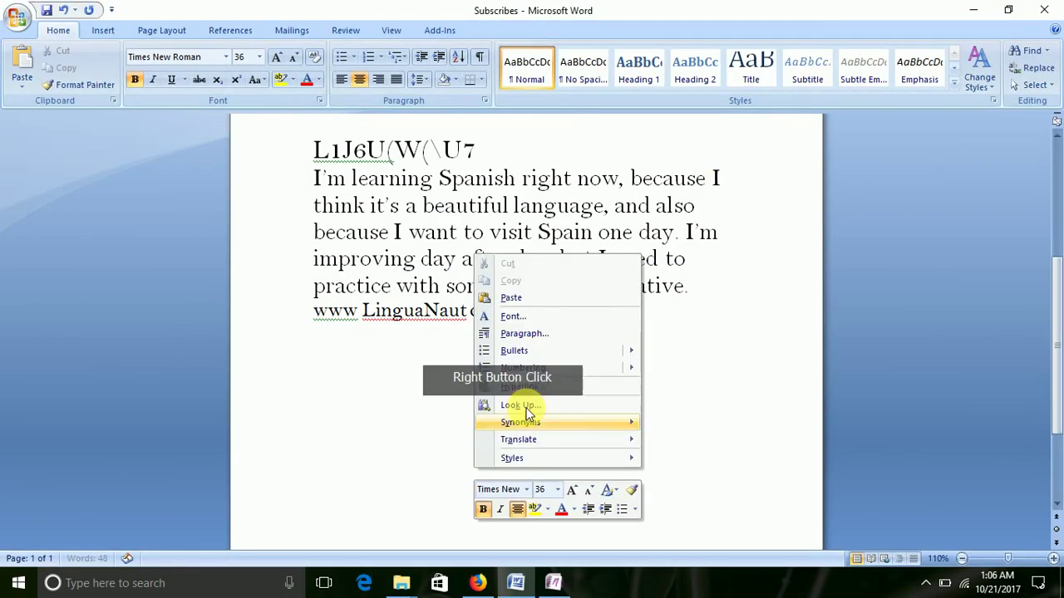
pyautogui.click(511, 297)
pyautogui.scroll(6, 522, 336)
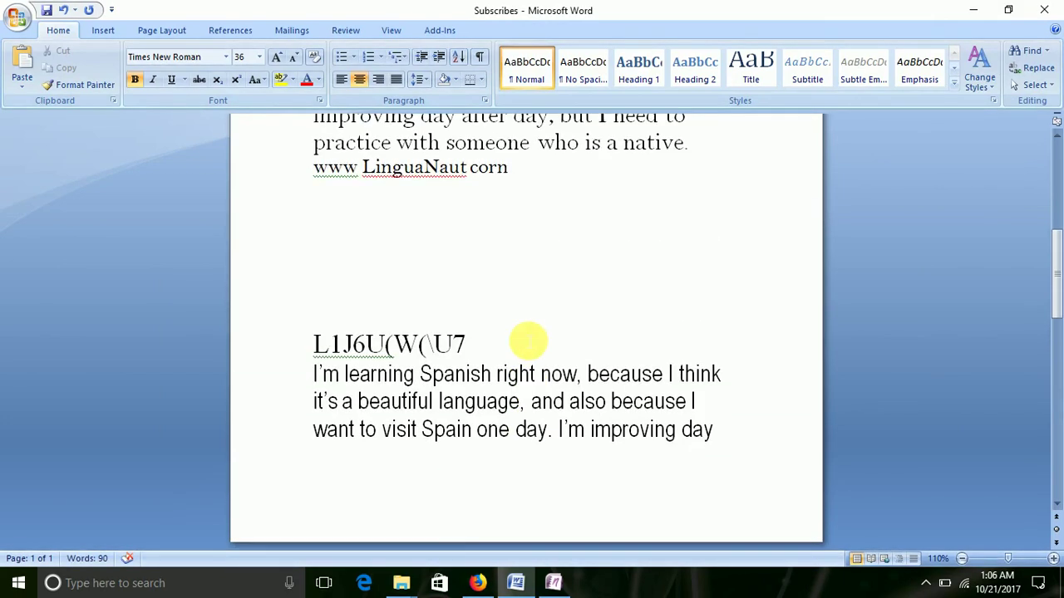
pyautogui.scroll(5, 528, 340)
pyautogui.scroll(-7, 527, 352)
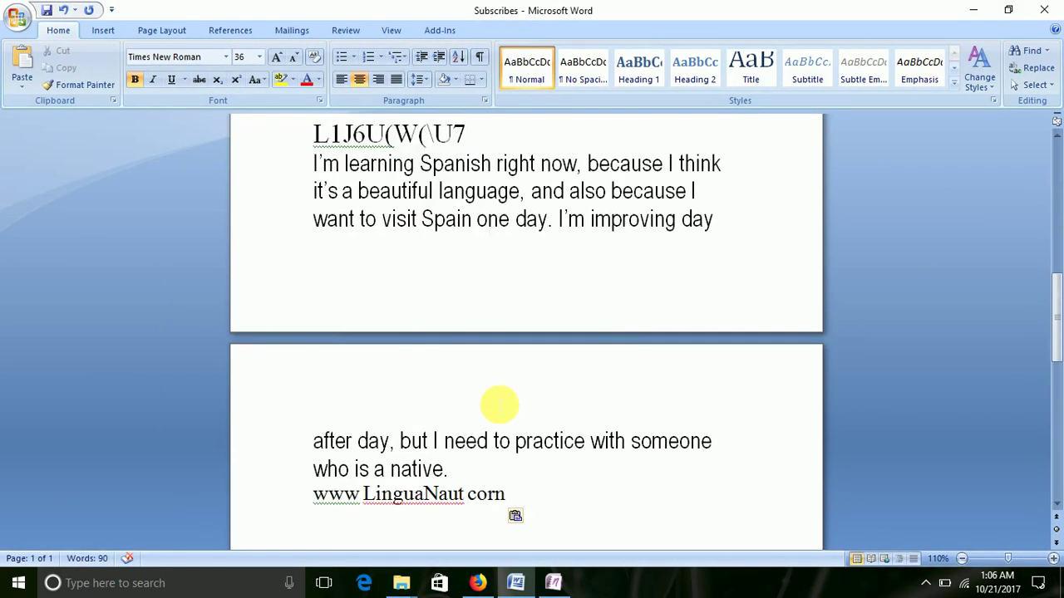
pyautogui.scroll(-8, 499, 405)
pyautogui.click(465, 391)
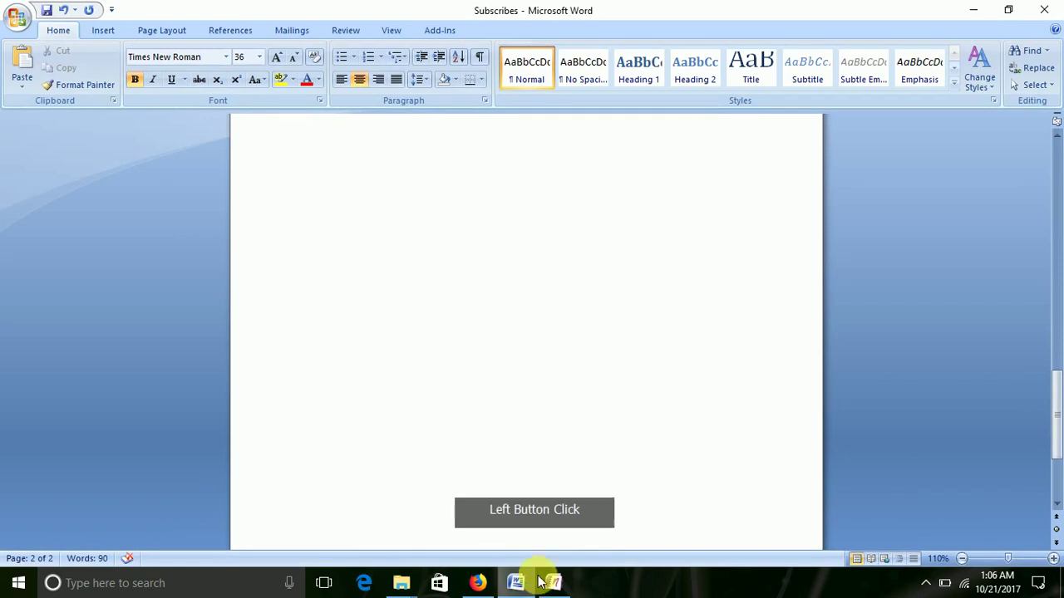
# - Switch back to the science.jpg document in Google Docs and copy the selected extracted text beneath the image
pyautogui.click(536, 583)
pyautogui.click(478, 583)
pyautogui.click(477, 416)
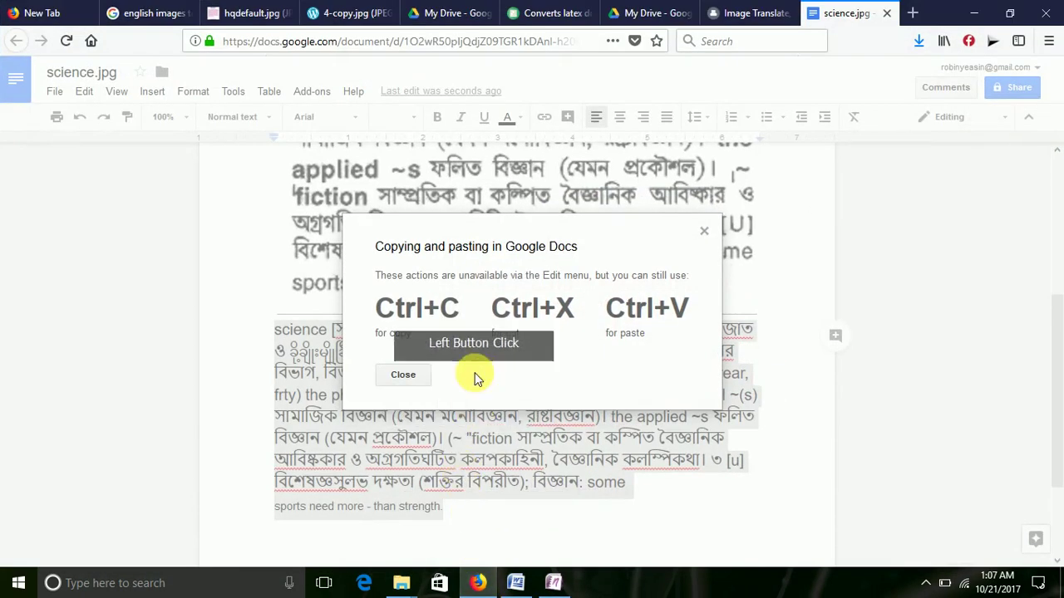
pyautogui.click(703, 226)
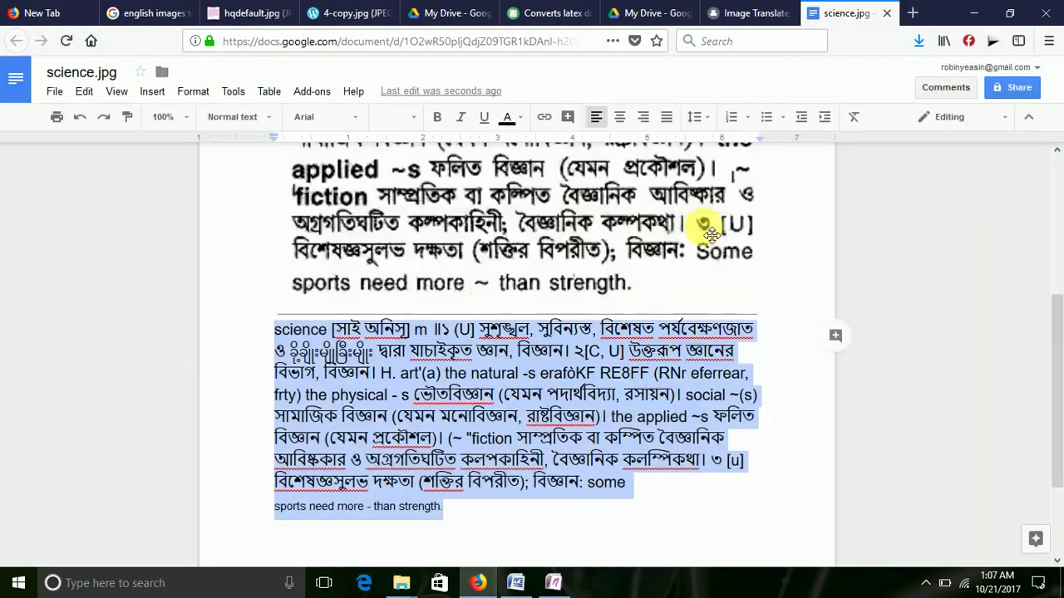
pyautogui.rightClick(356, 349)
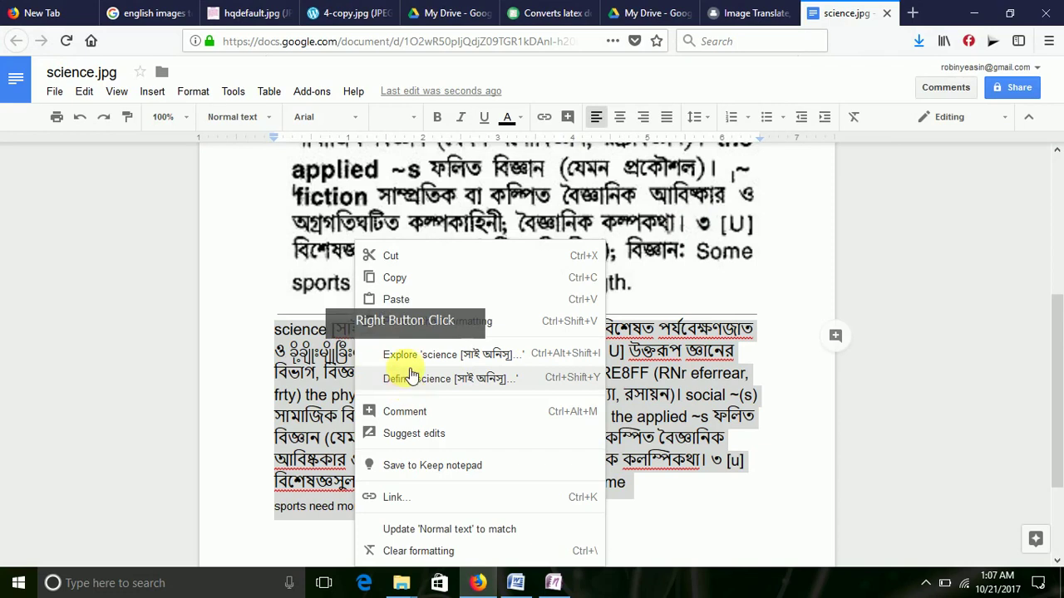
pyautogui.click(405, 280)
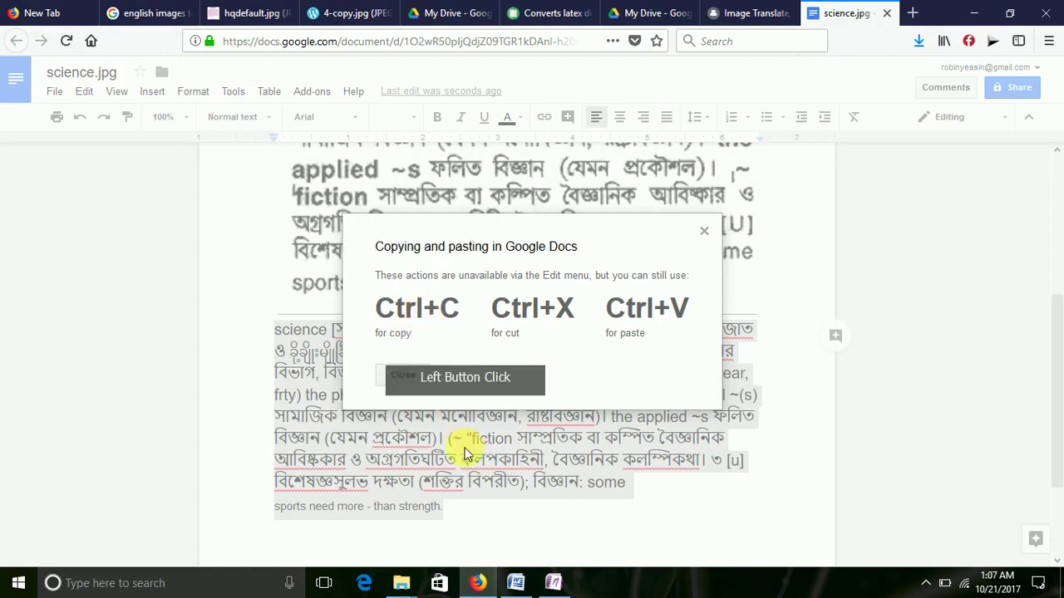
pyautogui.click(408, 375)
pyautogui.hotkey('ctrl', 'c')
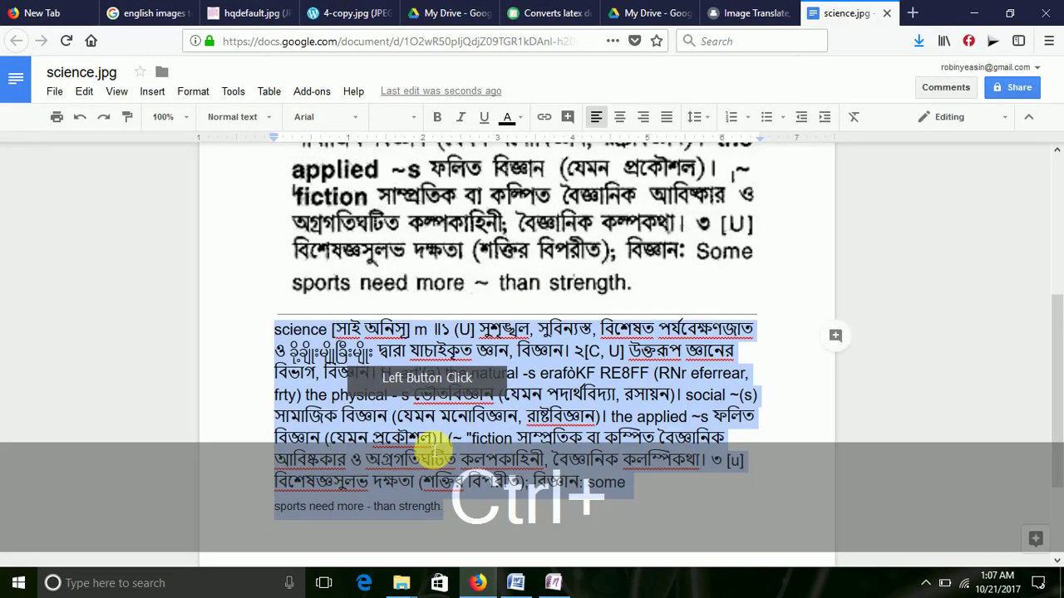
pyautogui.click(434, 451)
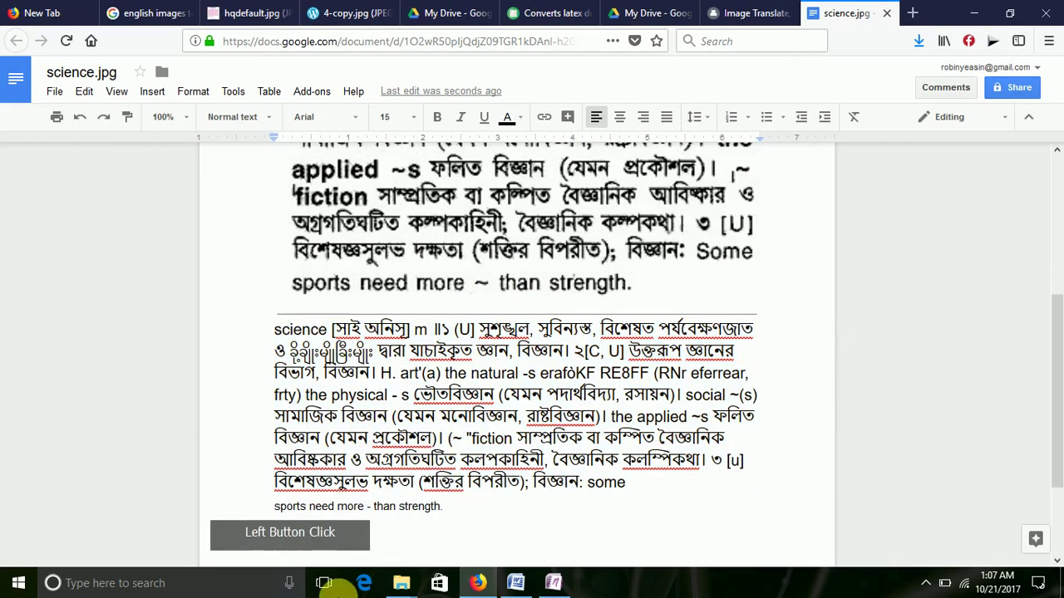
# - Paste the copied science.jpg text into the Word document below the last LinguaNaut line and review it
pyautogui.click(515, 586)
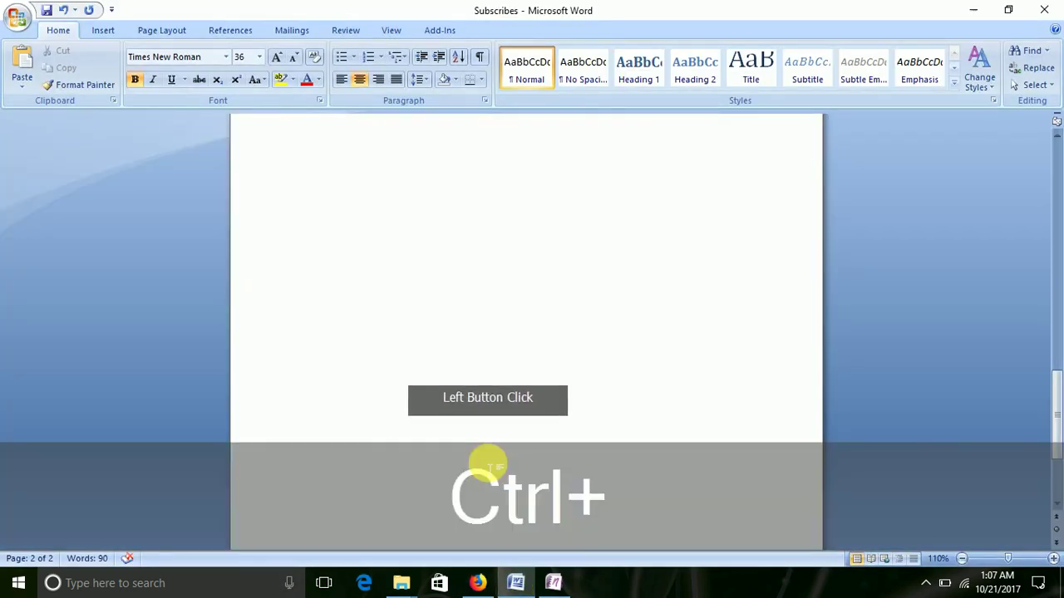
pyautogui.hotkey('ctrl', 'v')
pyautogui.click(525, 404)
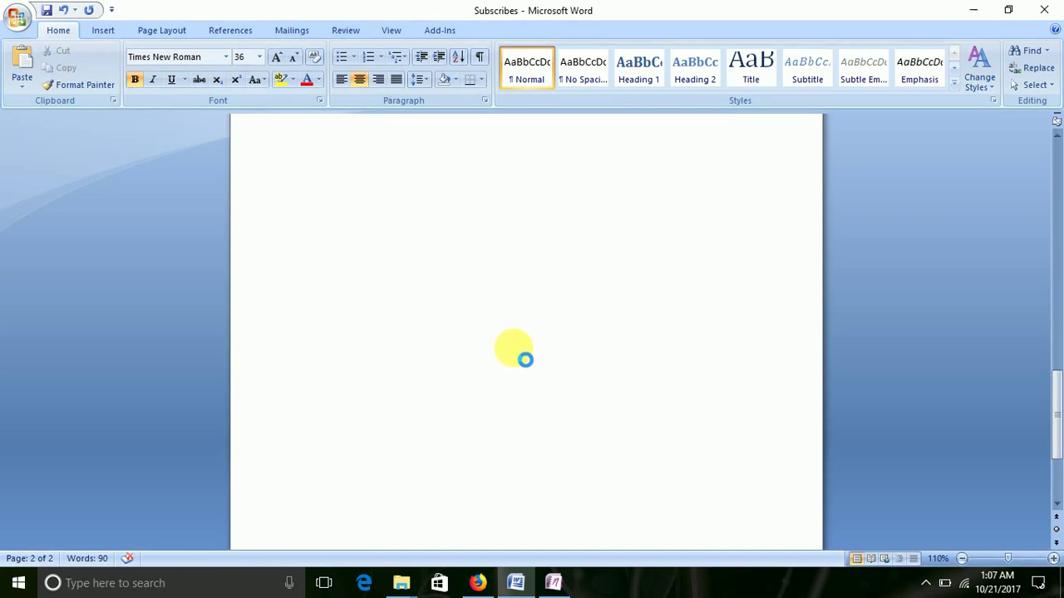
pyautogui.hotkey('ctrl', 'v')
pyautogui.scroll(2, 524, 359)
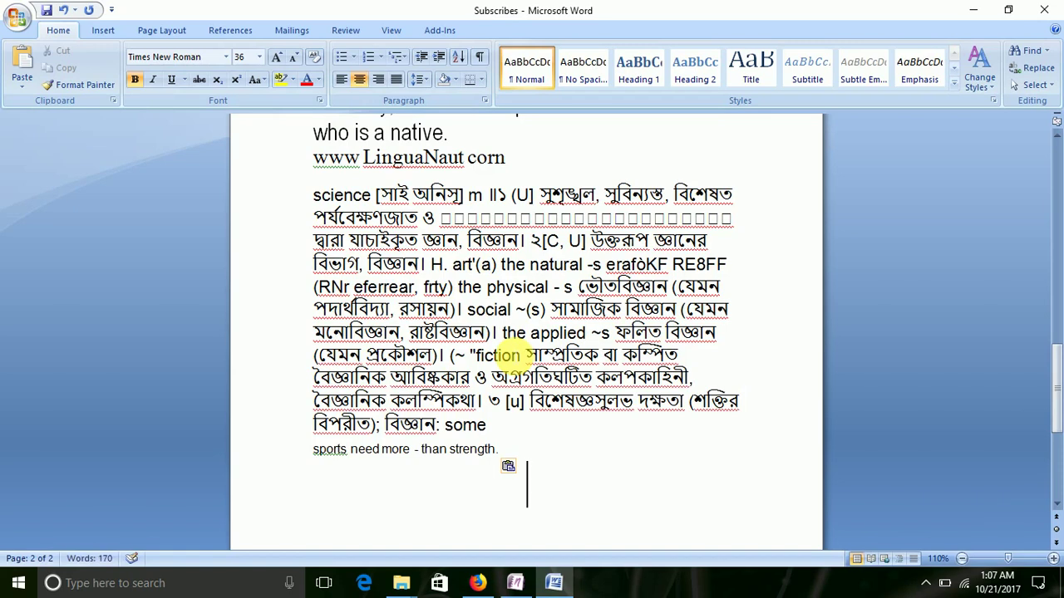
pyautogui.click(362, 263)
pyautogui.click(513, 264)
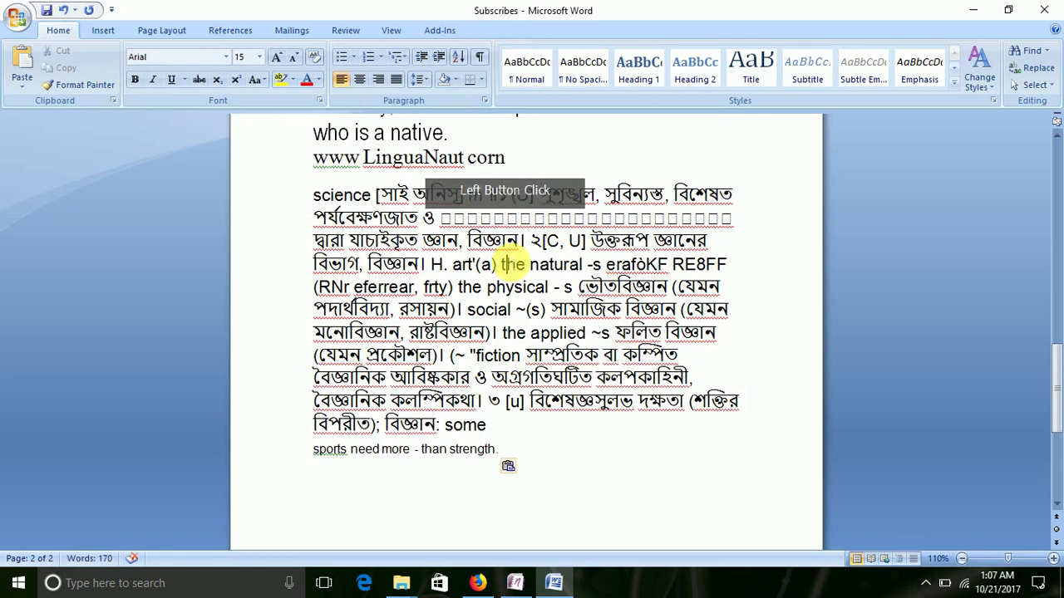
pyautogui.click(682, 265)
# - Return to the science.jpg document in Google Docs and compare the extracted text with the original image
pyautogui.click(515, 586)
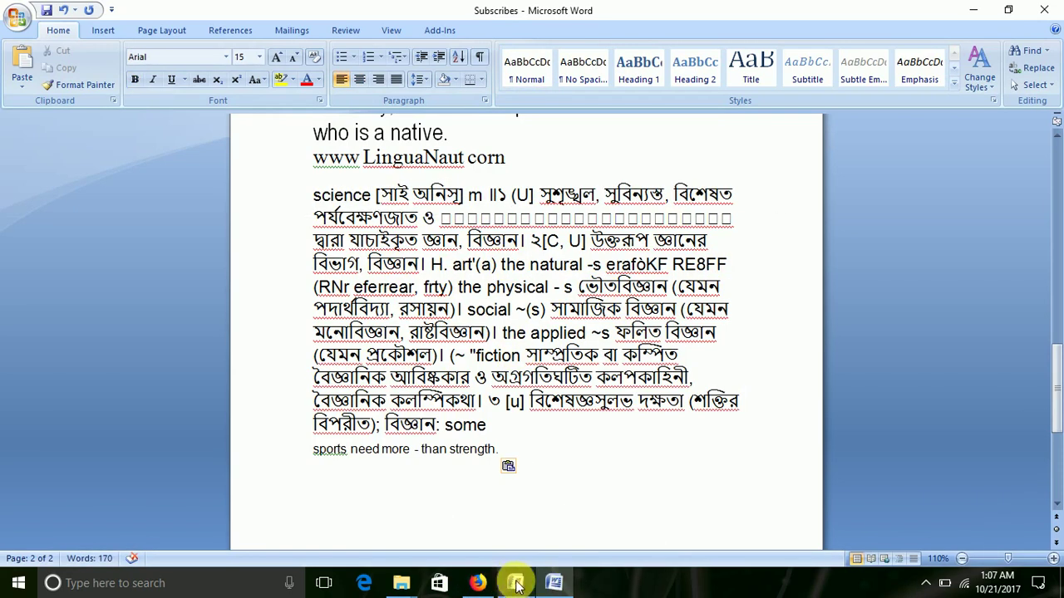
pyautogui.click(468, 517)
pyautogui.click(341, 204)
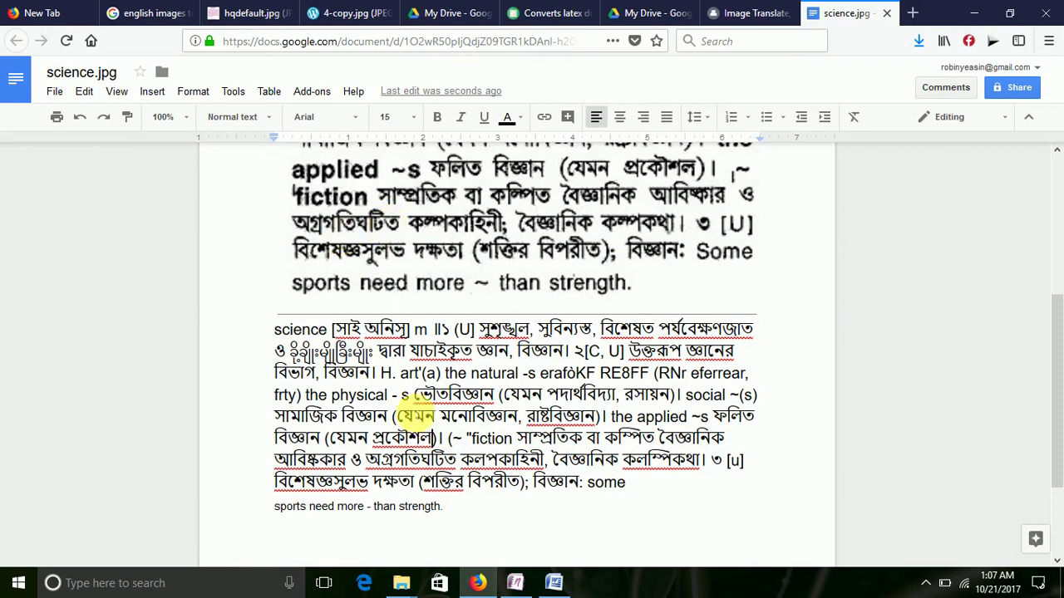
pyautogui.scroll(3, 366, 386)
pyautogui.scroll(3, 368, 388)
pyautogui.scroll(-5, 472, 265)
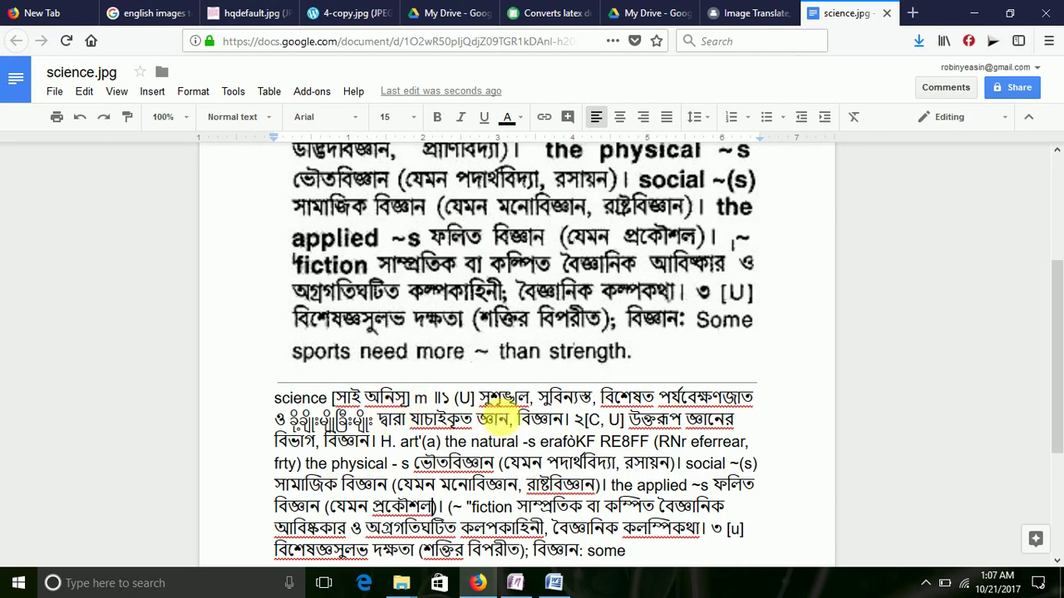
pyautogui.scroll(5, 499, 408)
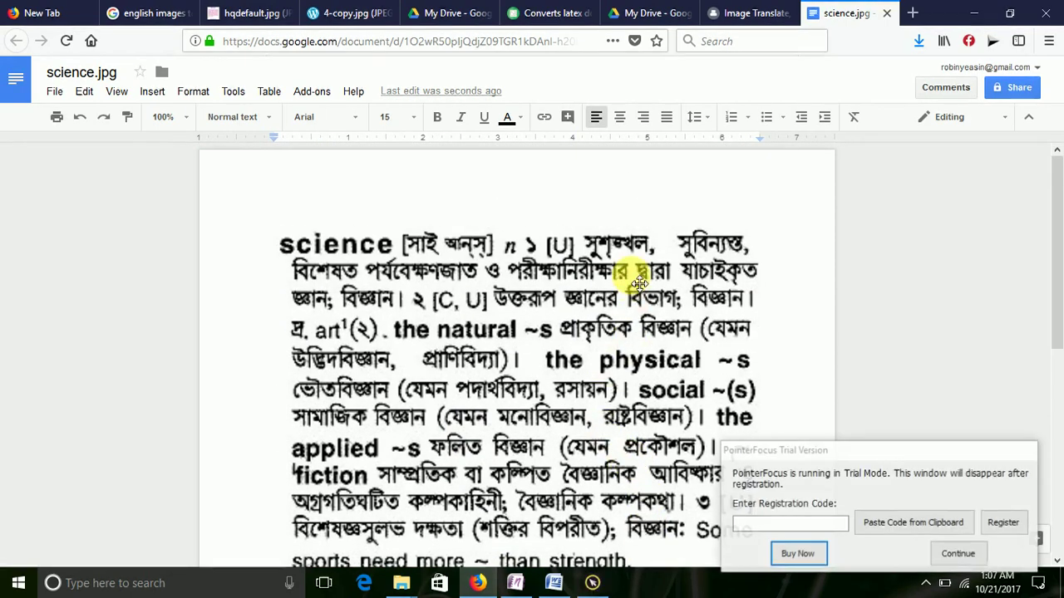
pyautogui.scroll(-5, 521, 334)
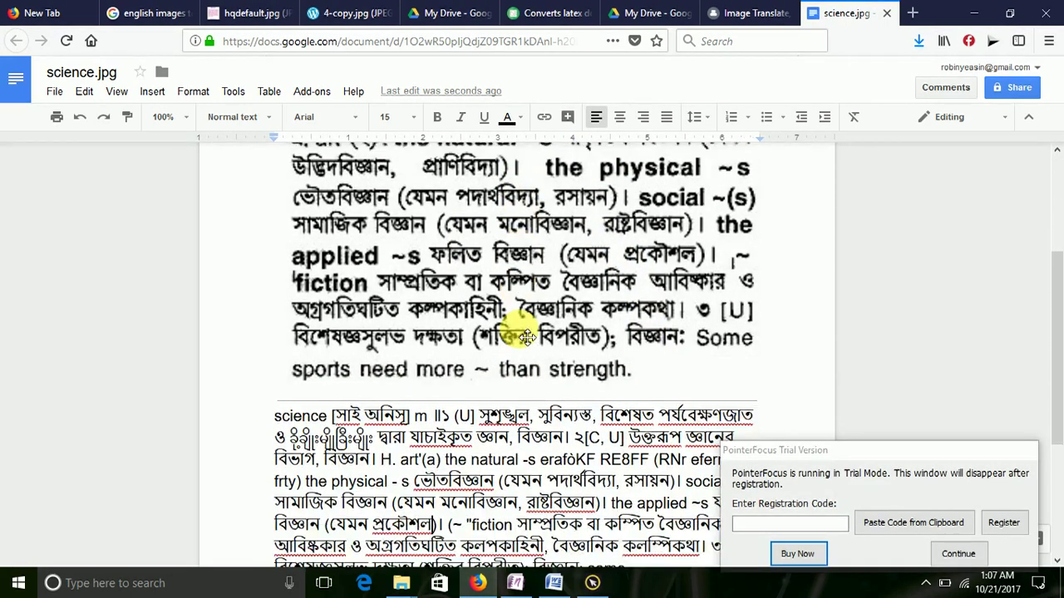
pyautogui.scroll(-2, 527, 336)
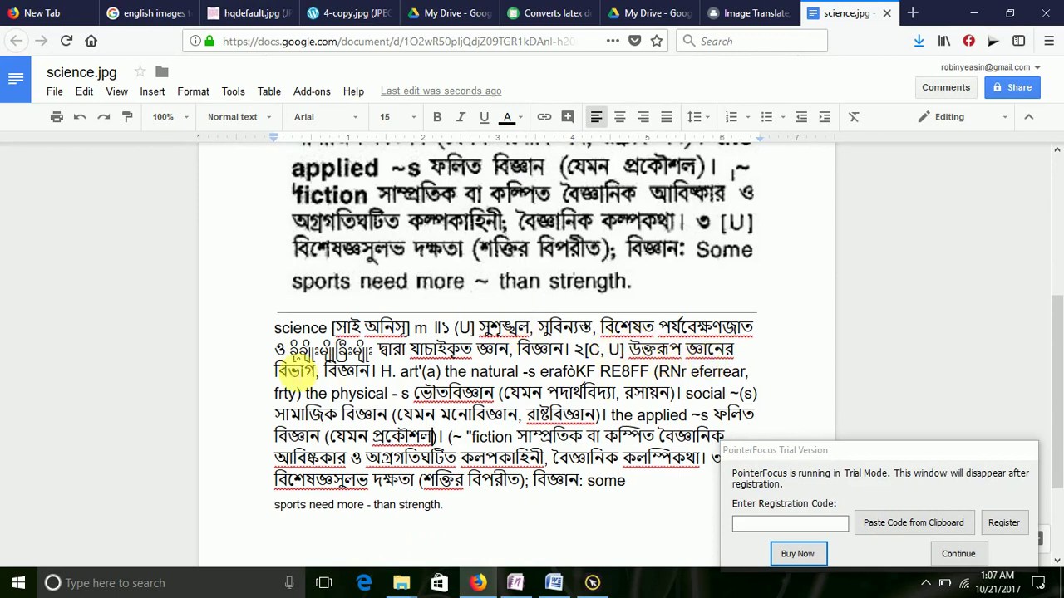
pyautogui.click(337, 354)
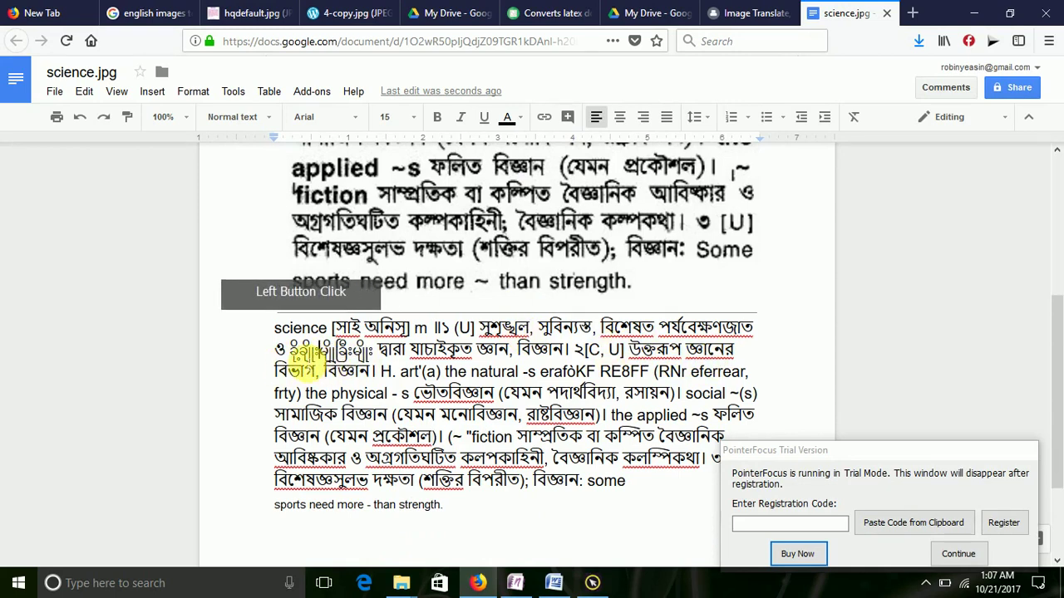
pyautogui.scroll(6, 345, 366)
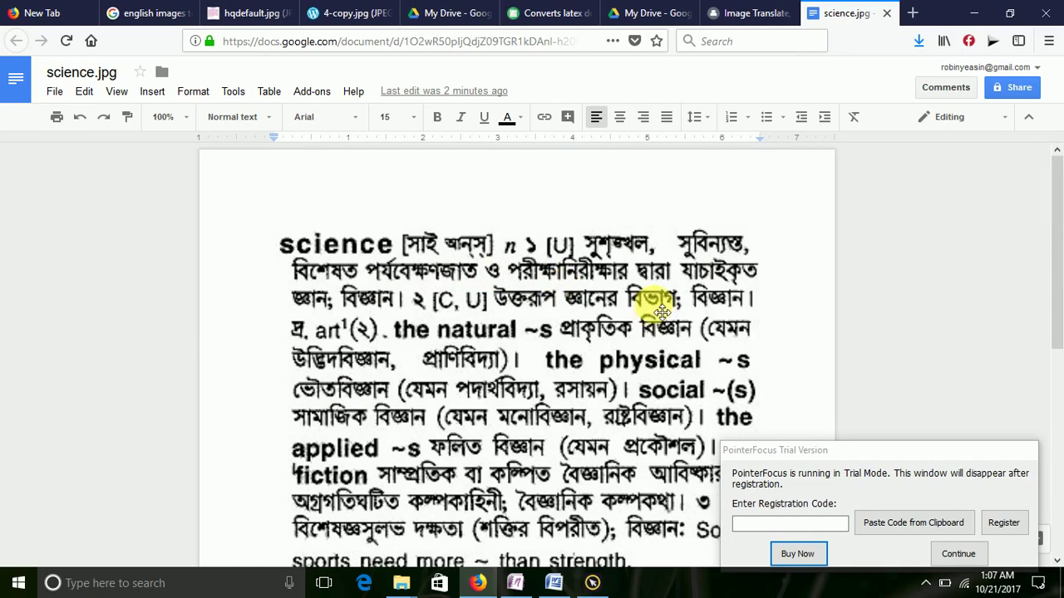
pyautogui.scroll(-5, 661, 311)
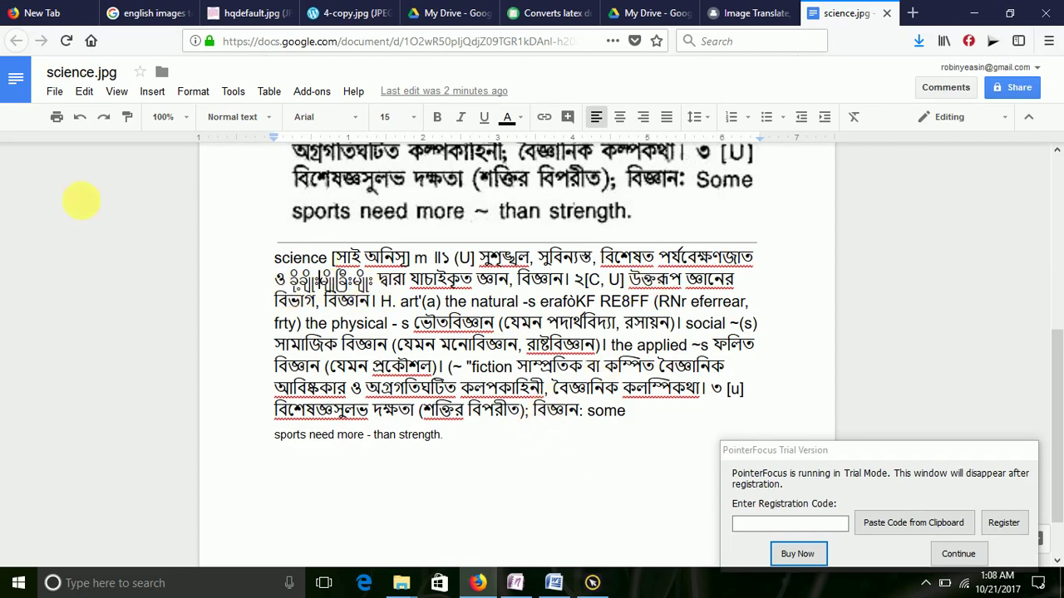
# - Switch to My Drive in Google Drive, collapse its folder tree and show the options for adding new files
pyautogui.click(453, 14)
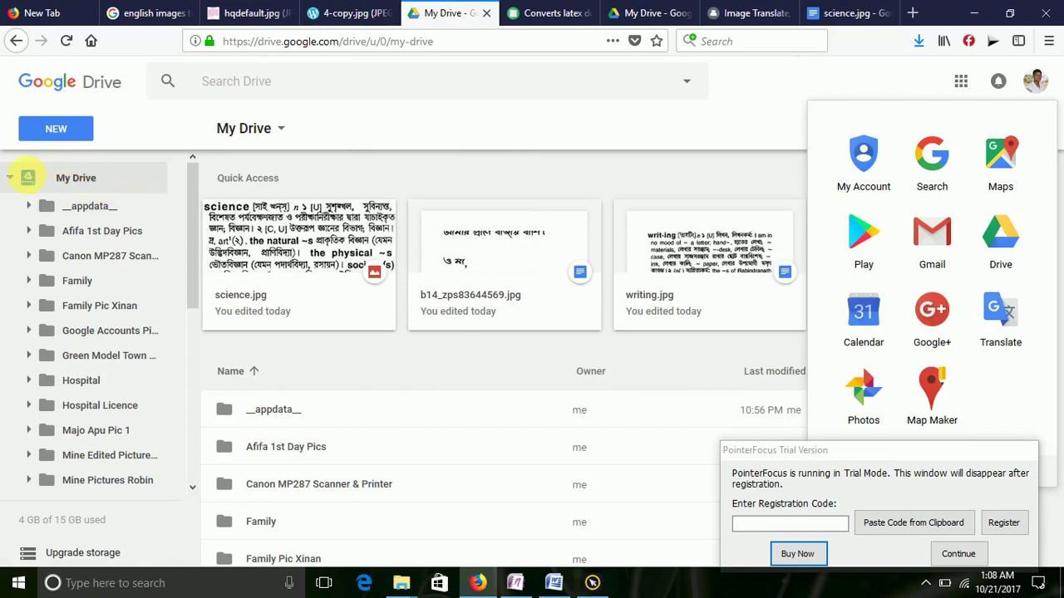
pyautogui.click(83, 182)
pyautogui.click(10, 178)
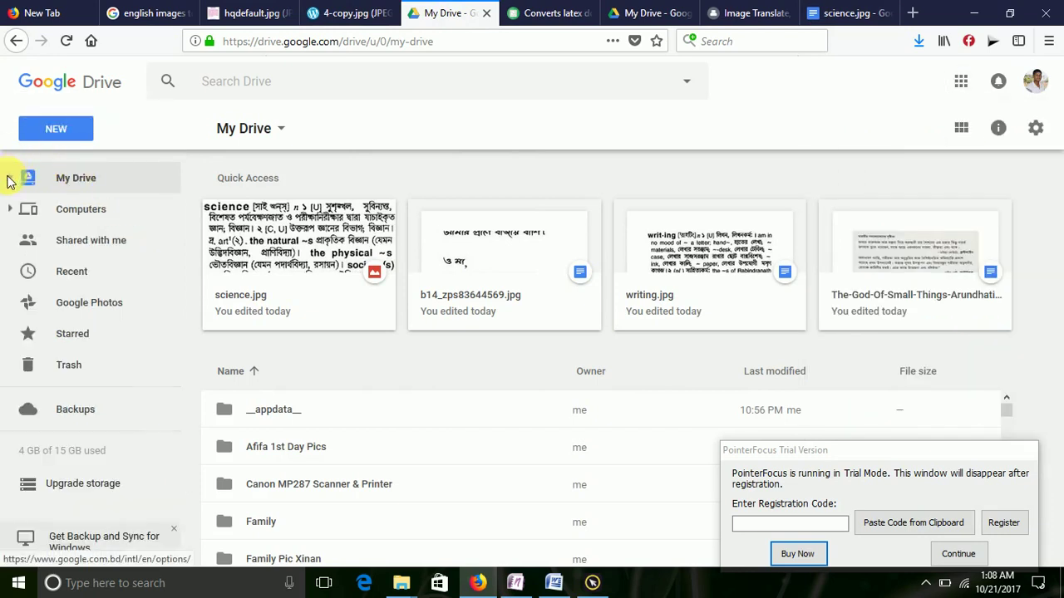
pyautogui.click(54, 128)
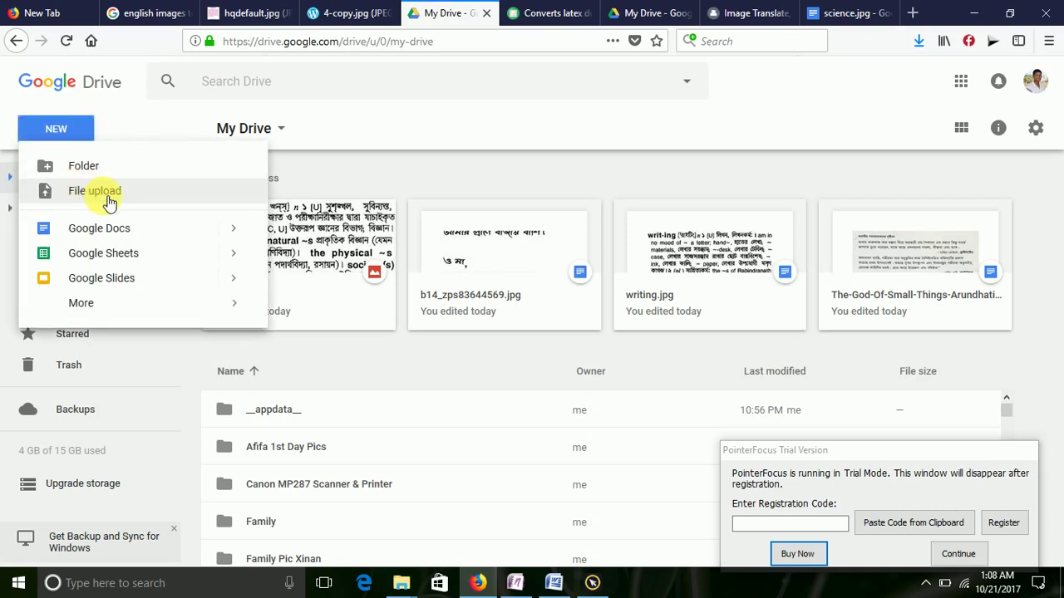
# - Select science.jpg in Quick Access and open it with Google Docs
pyautogui.click(306, 249)
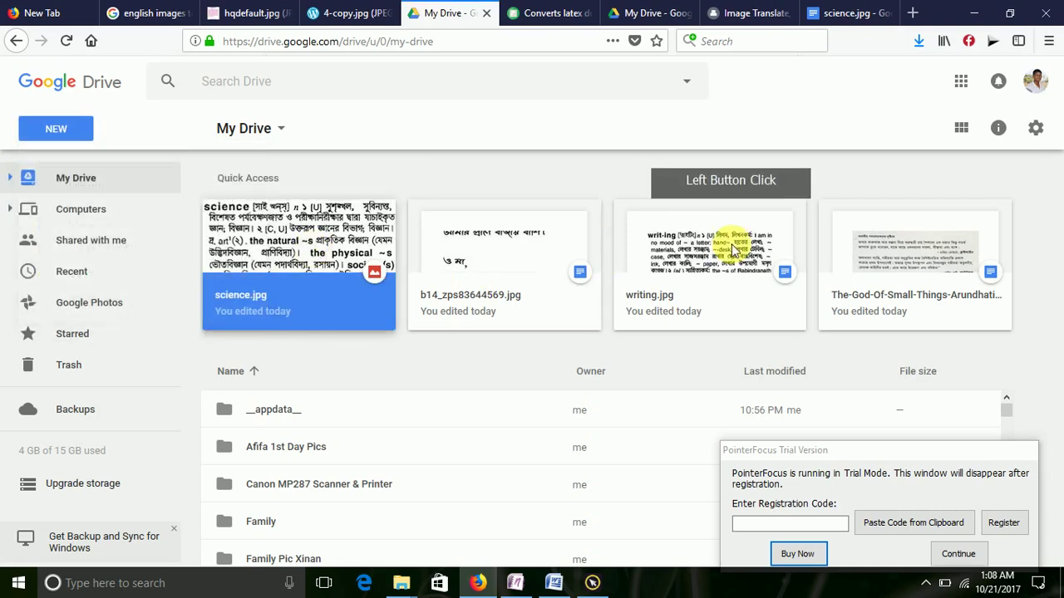
pyautogui.rightClick(282, 247)
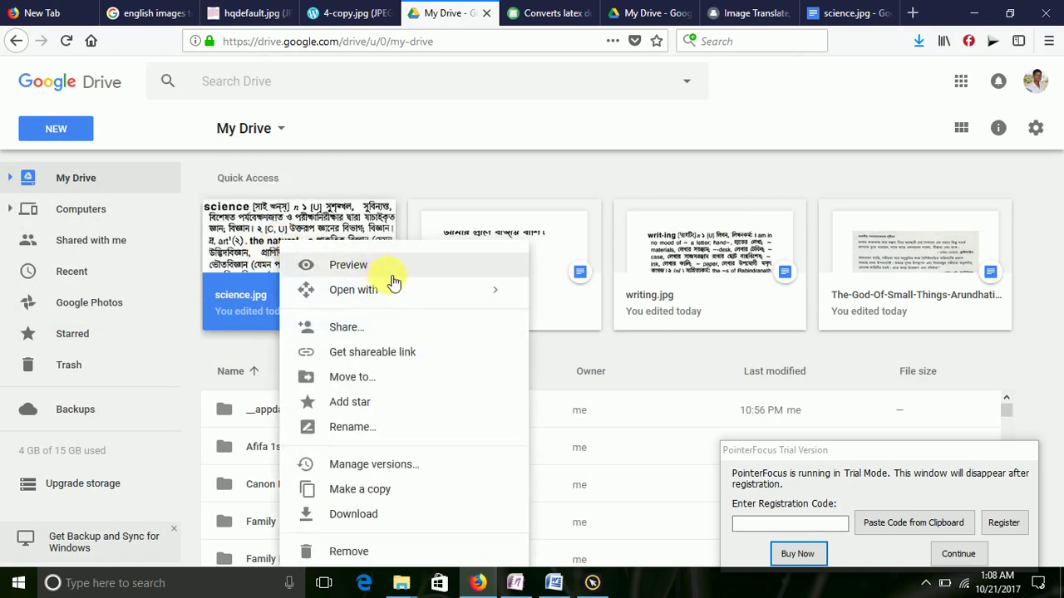
pyautogui.moveTo(391, 292)
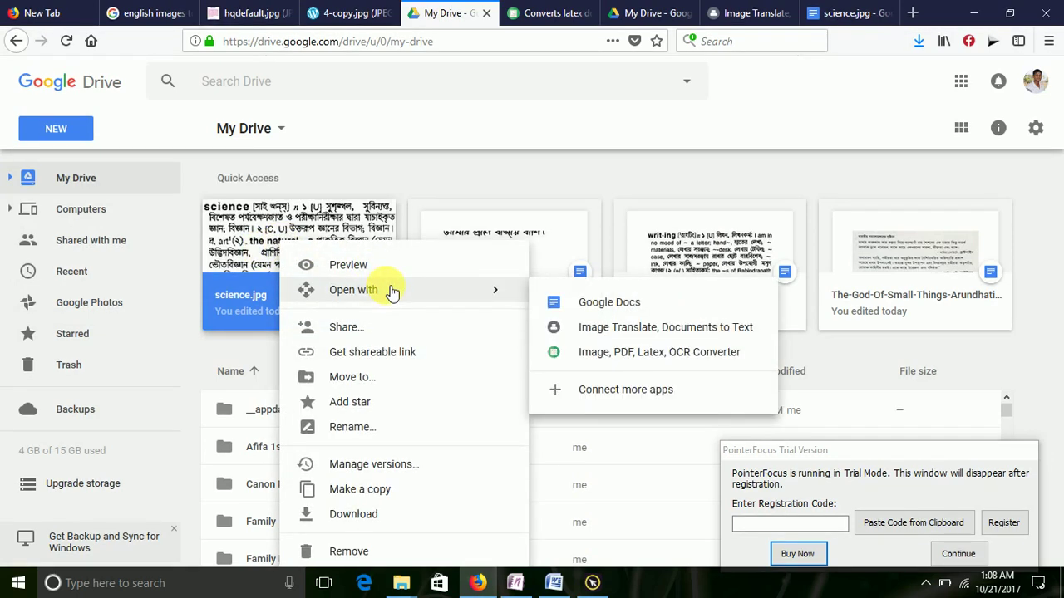
pyautogui.press('ctrl+KP_Add')
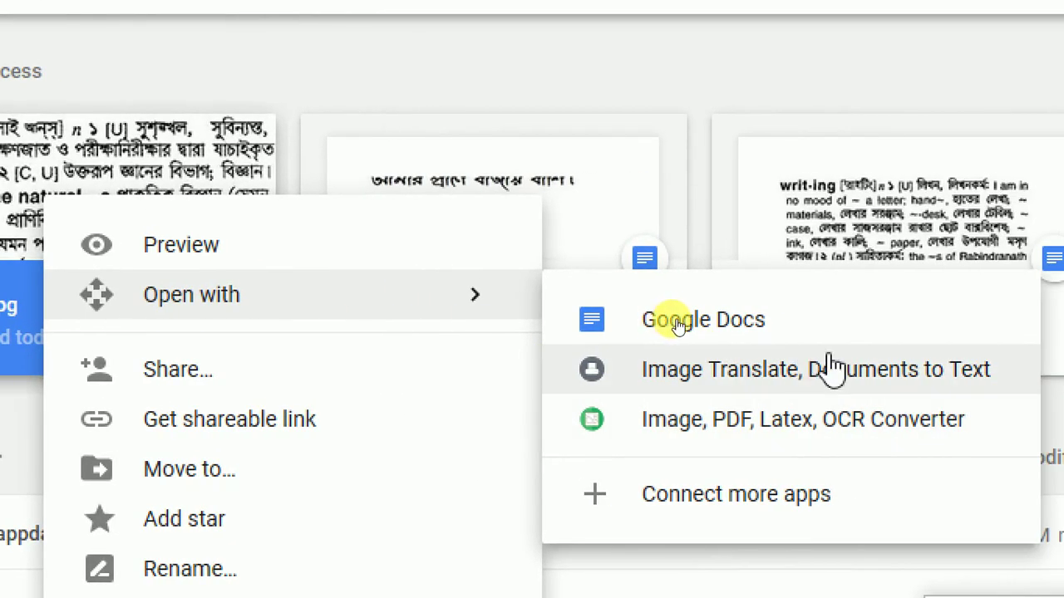
pyautogui.press('ctrl+KP_Subtract')
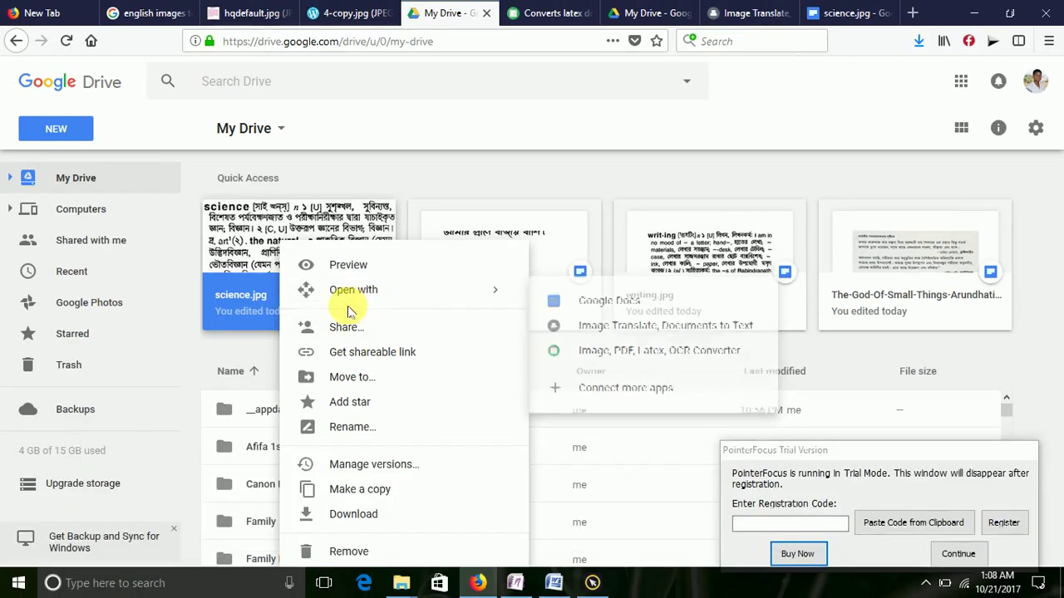
pyautogui.click(331, 293)
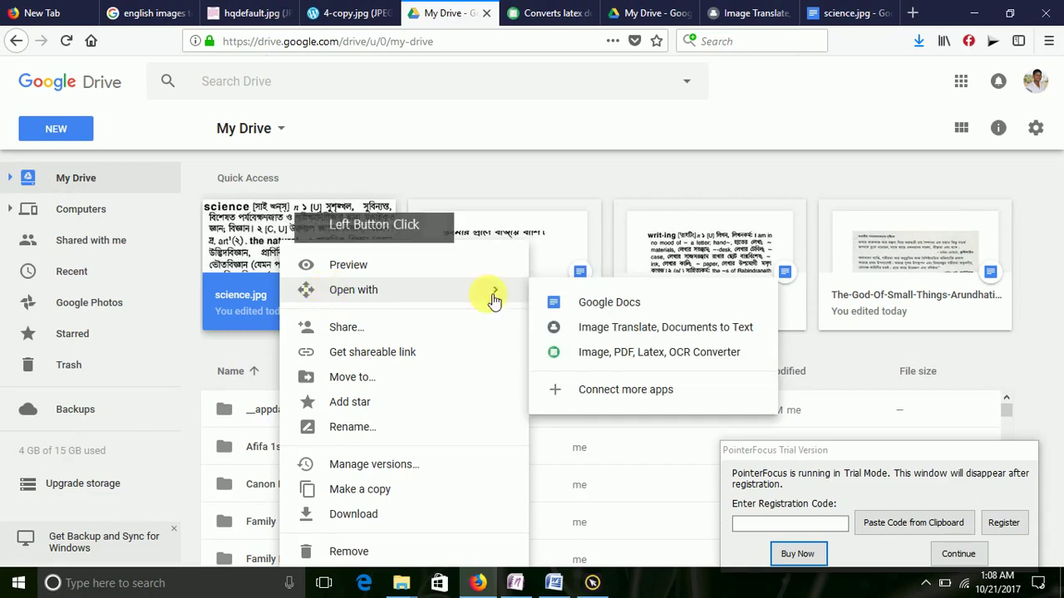
pyautogui.click(645, 317)
pyautogui.press('ctrl+KP_Add')
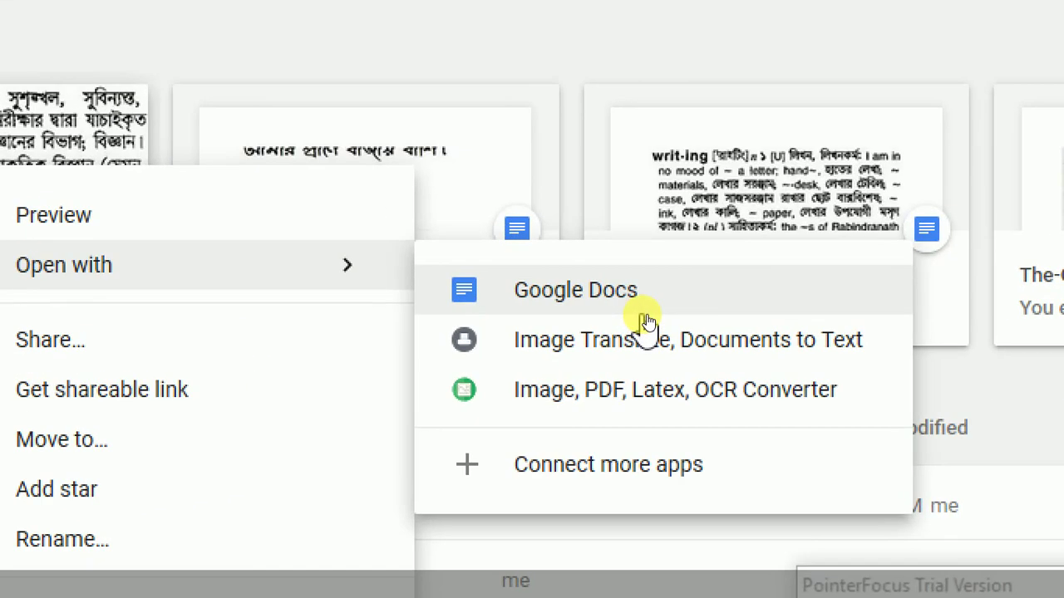
pyautogui.click(600, 298)
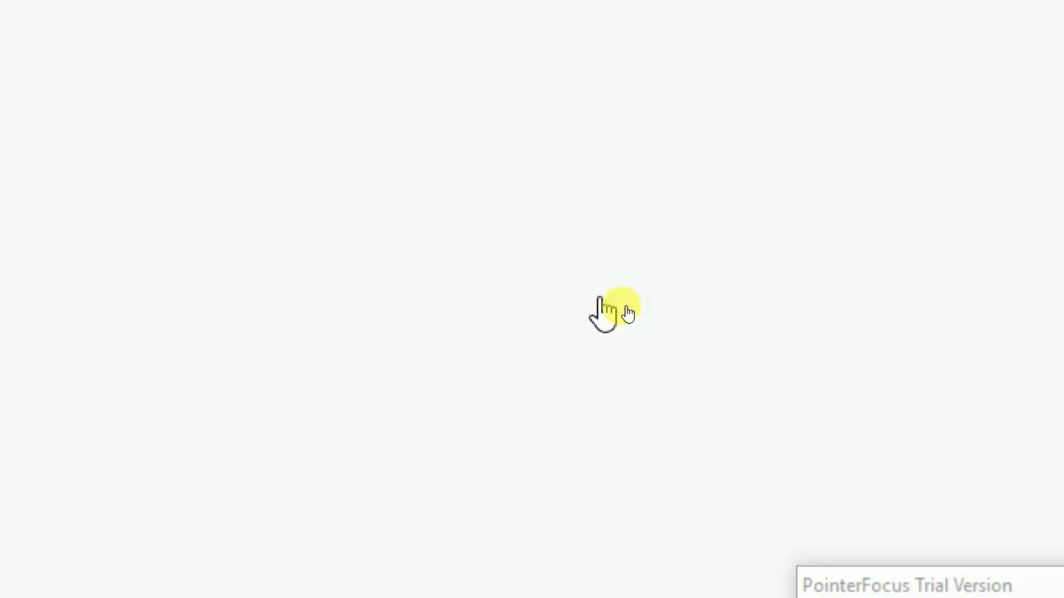
# - Review the text extracted below the image in the science.jpg document, and view the handwritten 4-copy.jpg image
pyautogui.press('ctrl+KP_1')
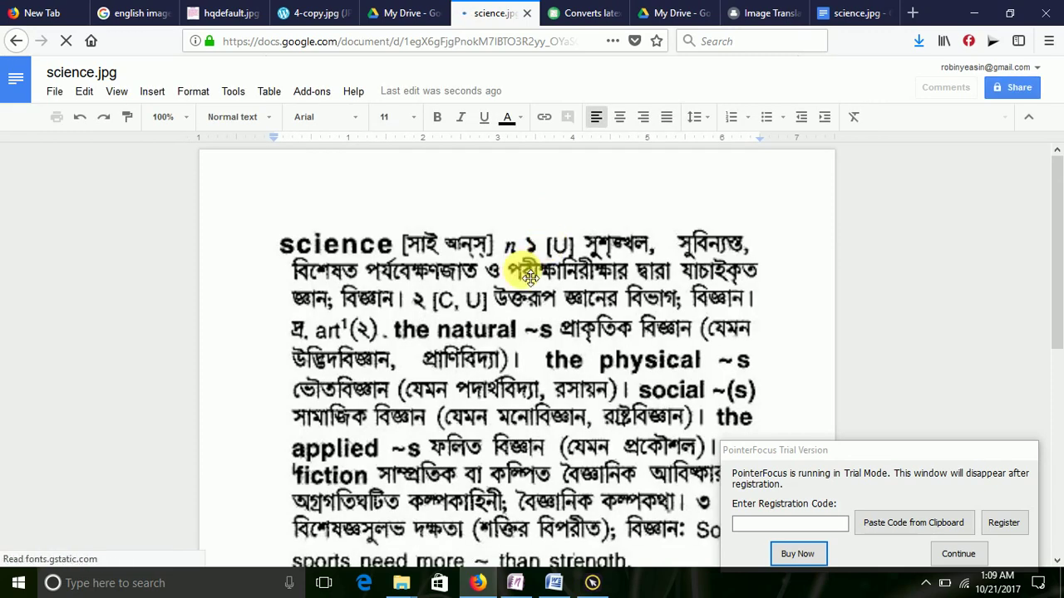
pyautogui.scroll(-5, 504, 250)
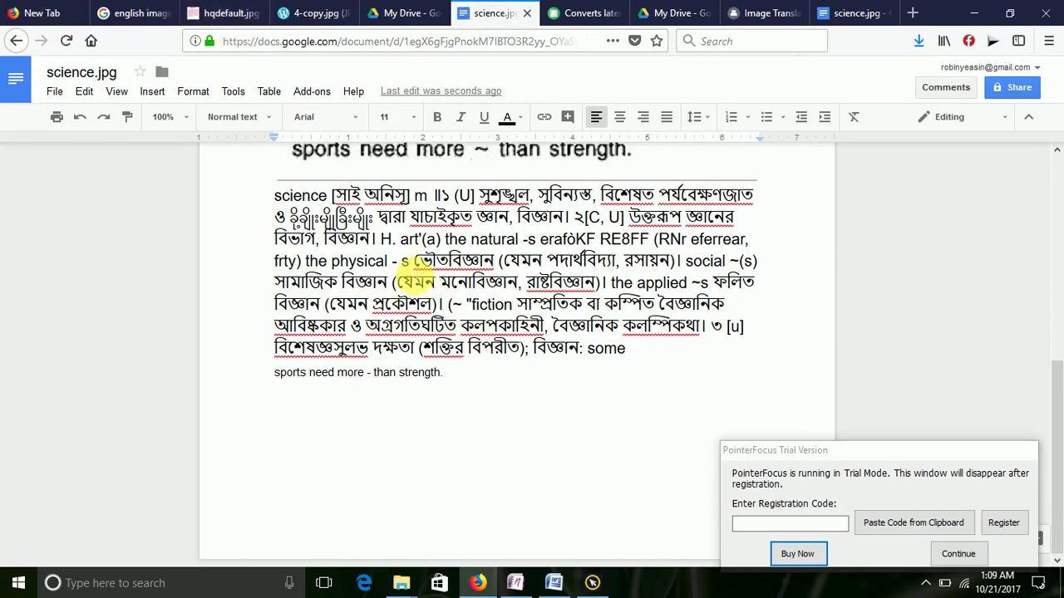
pyautogui.click(308, 13)
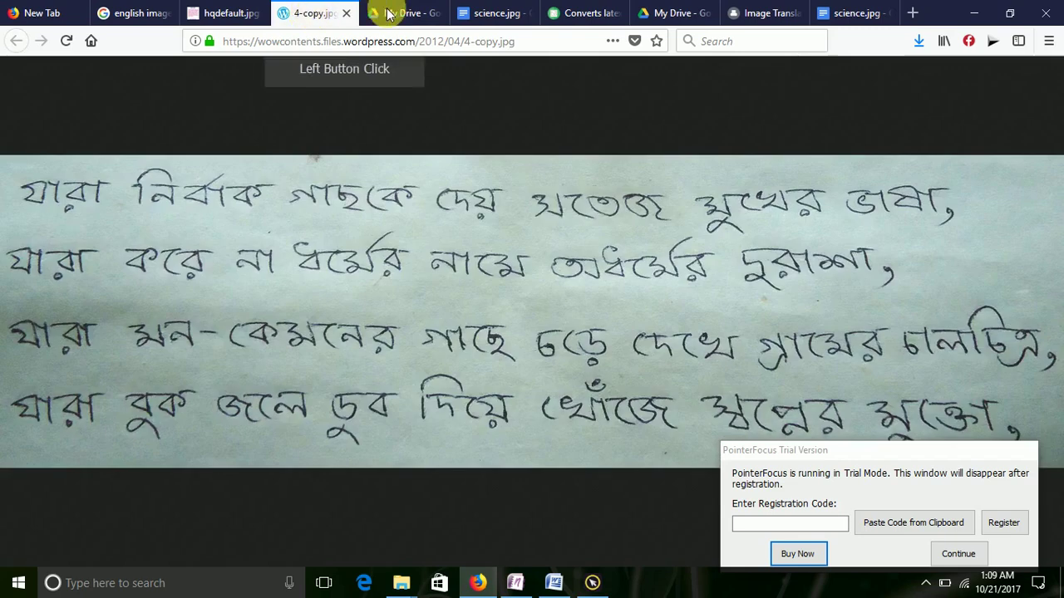
# - Return to My Drive in Google Drive and open The-God-Of-Small-Things-Arundhati-Roy (about).JPG from Quick Access with Google Docs
pyautogui.click(411, 12)
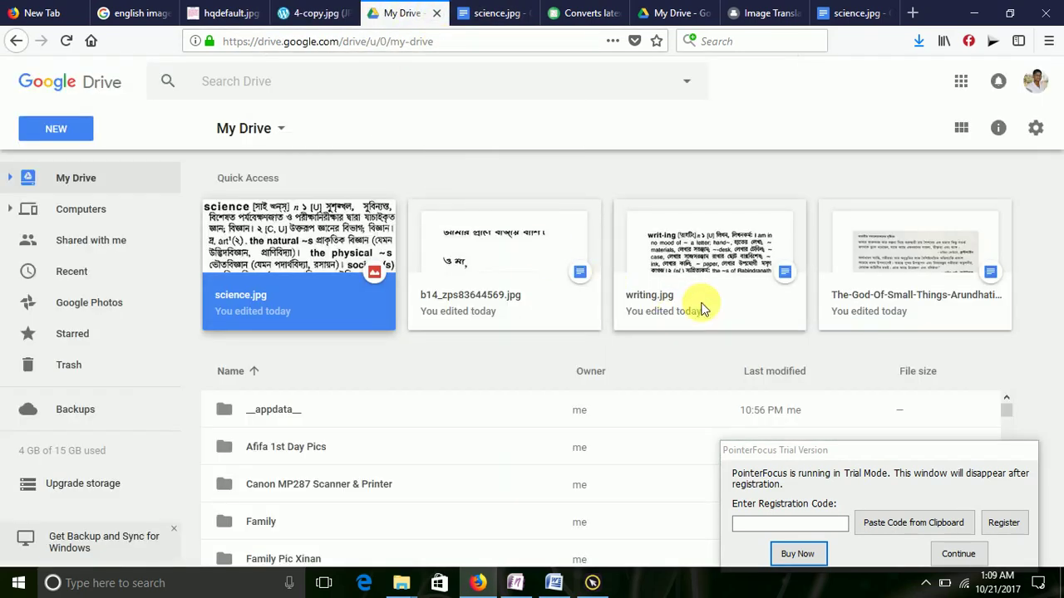
pyautogui.click(876, 240)
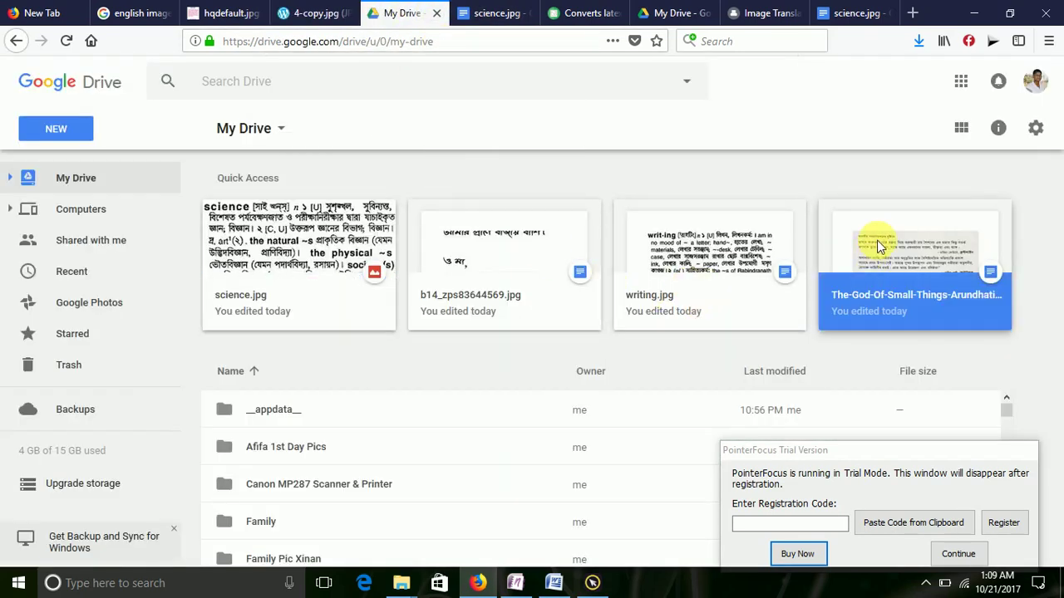
pyautogui.click(990, 281)
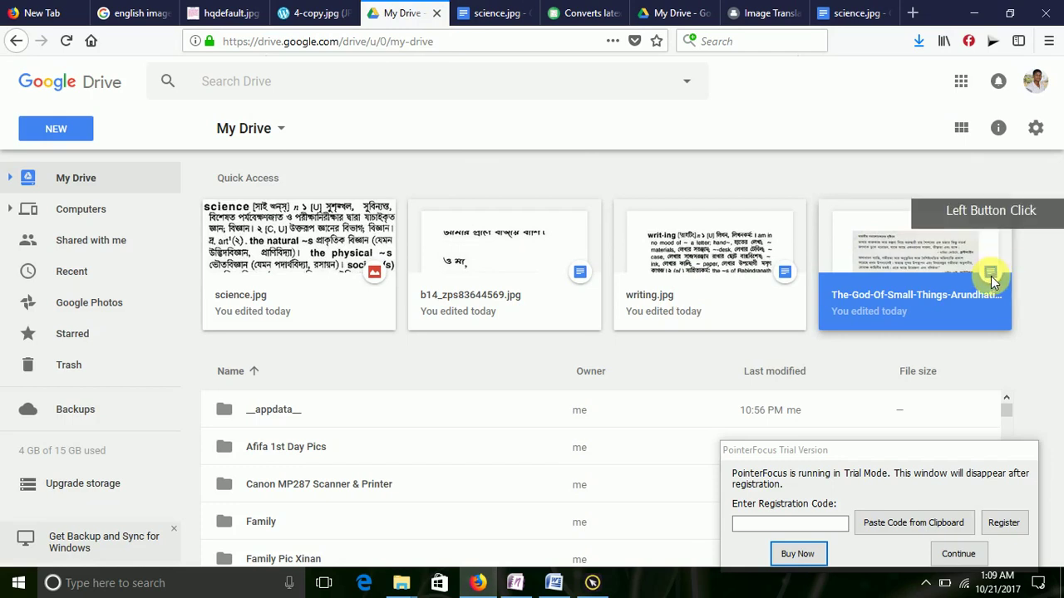
pyautogui.rightClick(990, 281)
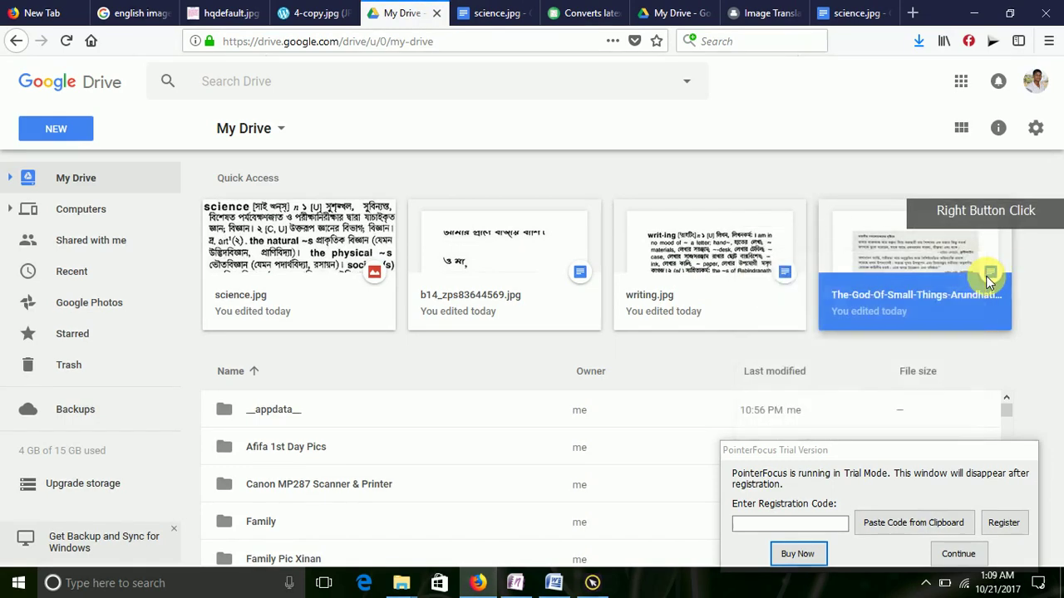
pyautogui.moveTo(864, 318)
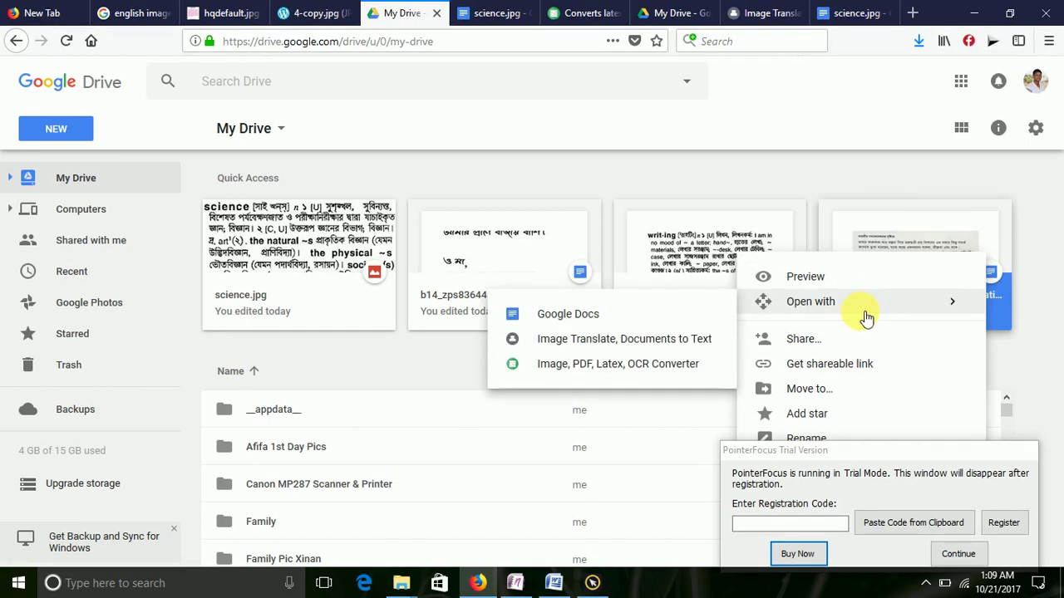
pyautogui.click(623, 318)
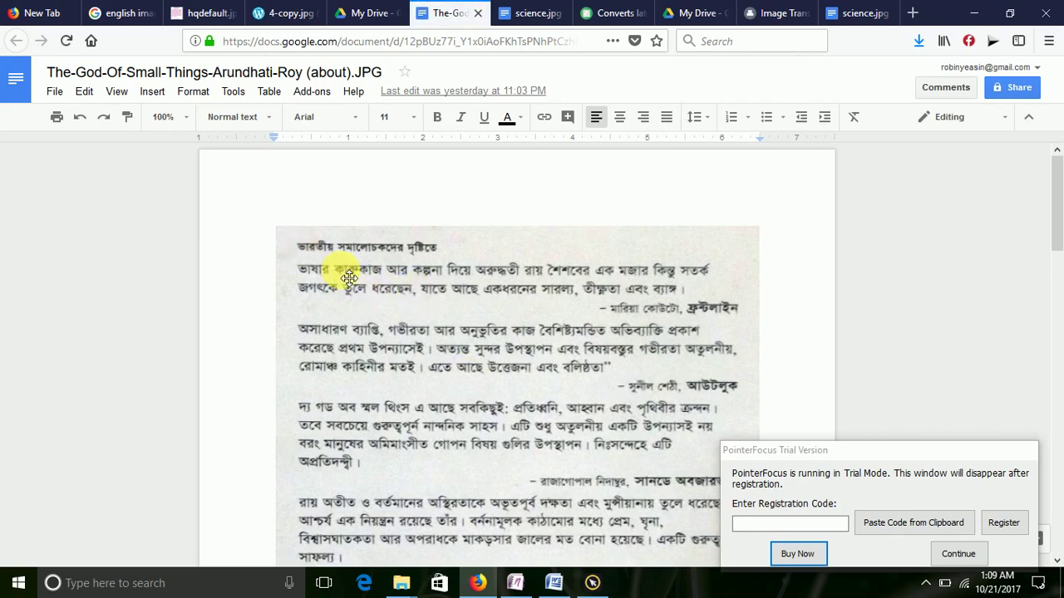
# - Compare the upper part of the Bengali book-review image with the beginning of the extracted text on the second page
pyautogui.hotkey('ctrl', '+')
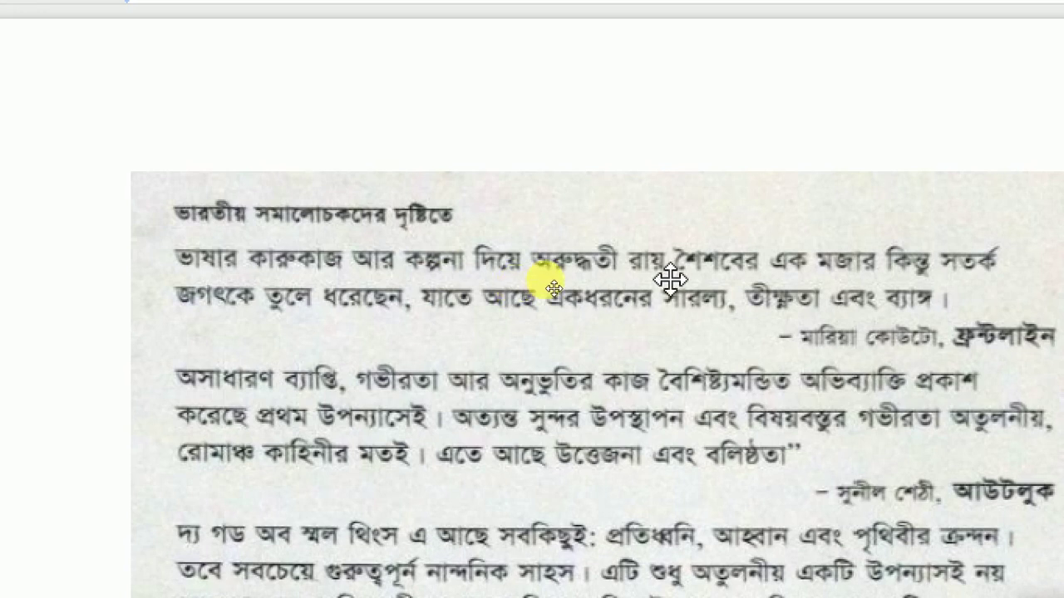
pyautogui.press('ctrl+KP_1')
pyautogui.scroll(-10, 548, 297)
pyautogui.scroll(-2, 475, 304)
pyautogui.scroll(2, 404, 305)
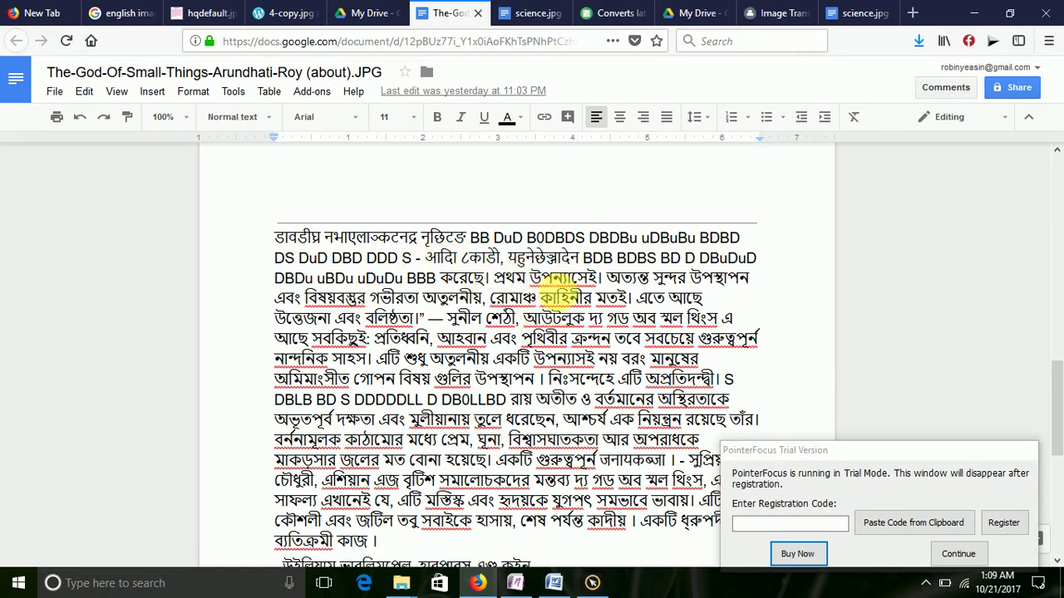
pyautogui.scroll(10, 669, 287)
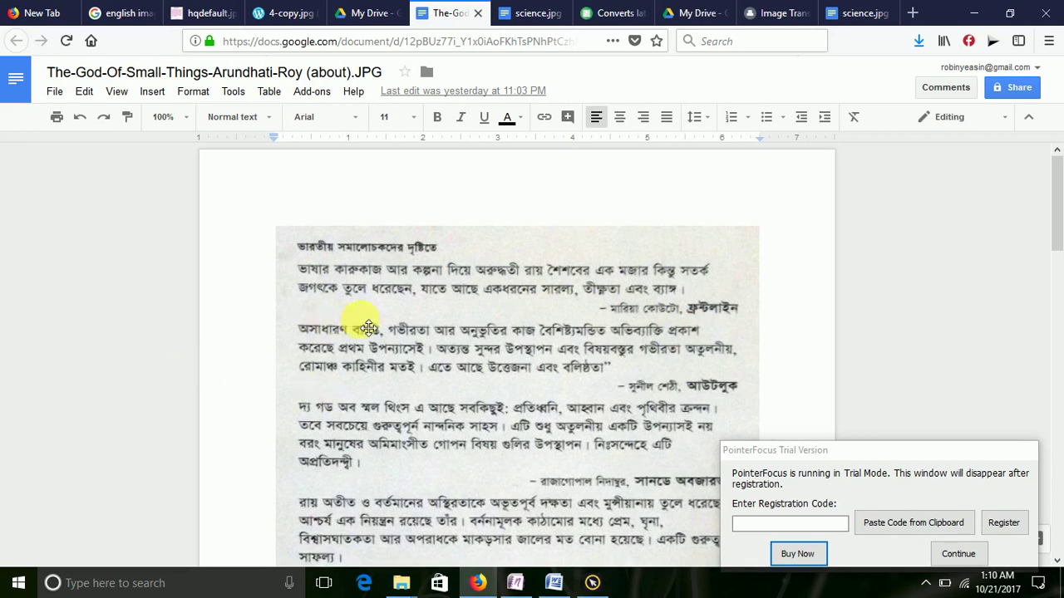
pyautogui.scroll(-15, 650, 362)
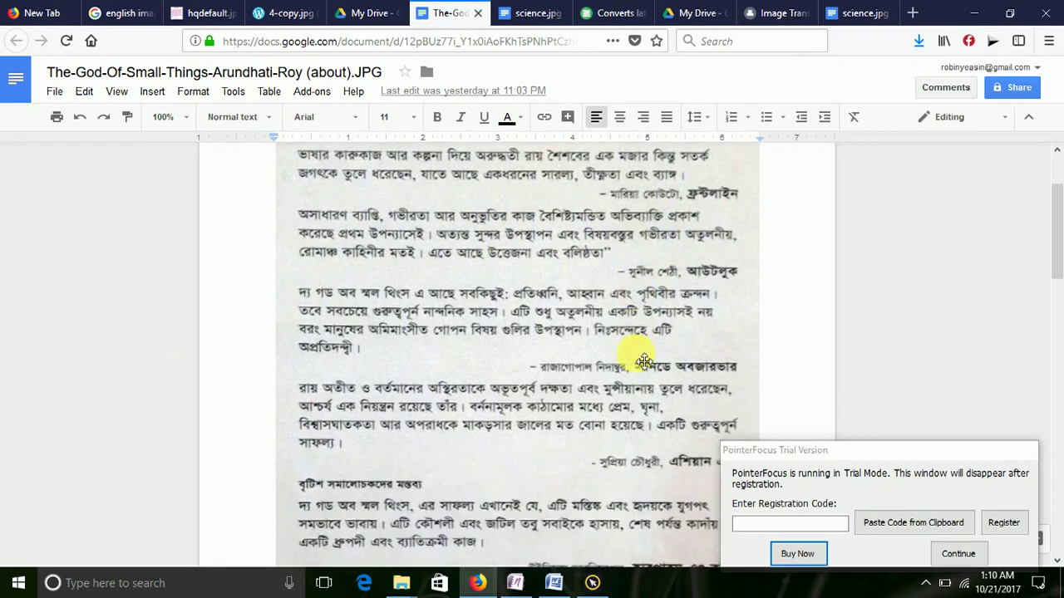
pyautogui.scroll(-2, 438, 388)
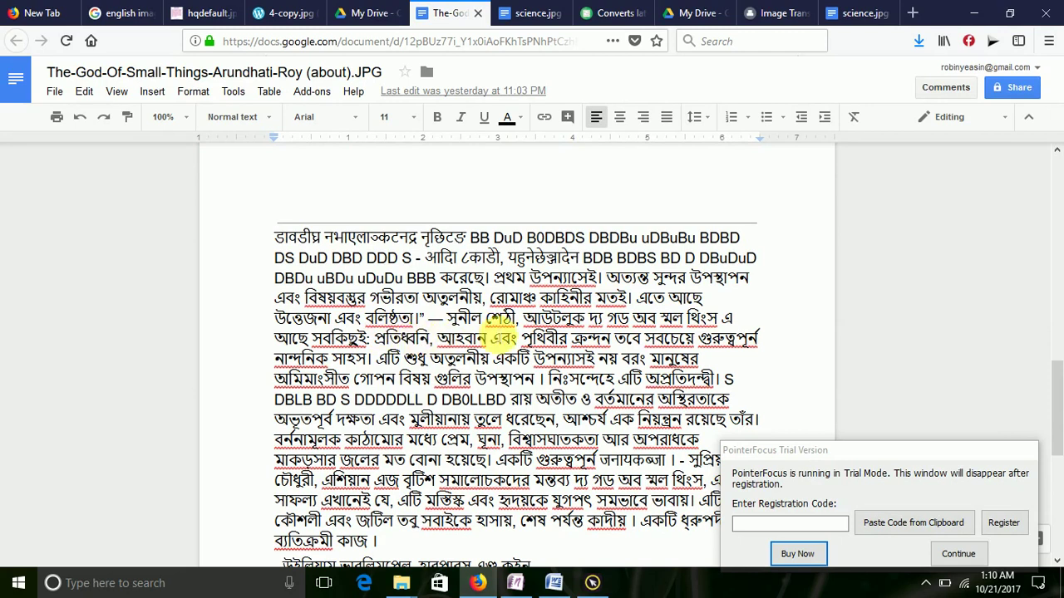
pyautogui.scroll(10, 457, 336)
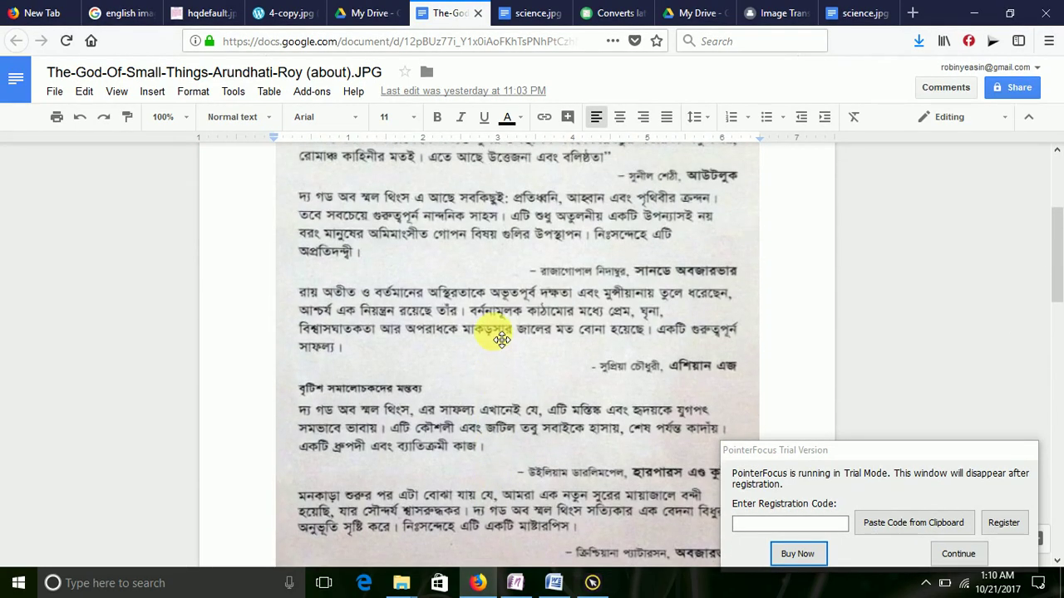
pyautogui.scroll(4, 501, 339)
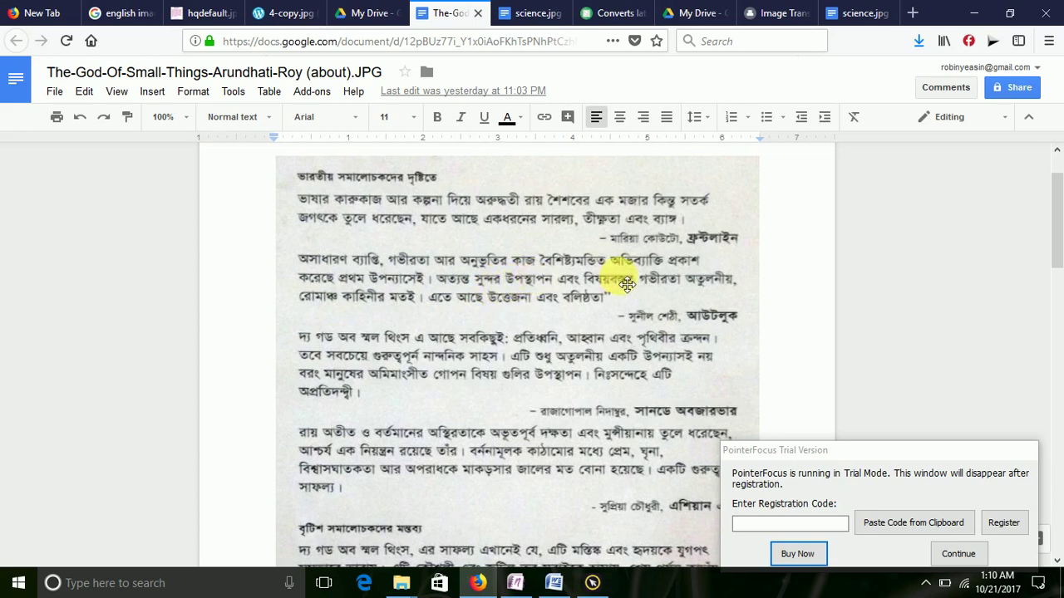
pyautogui.scroll(-10, 634, 291)
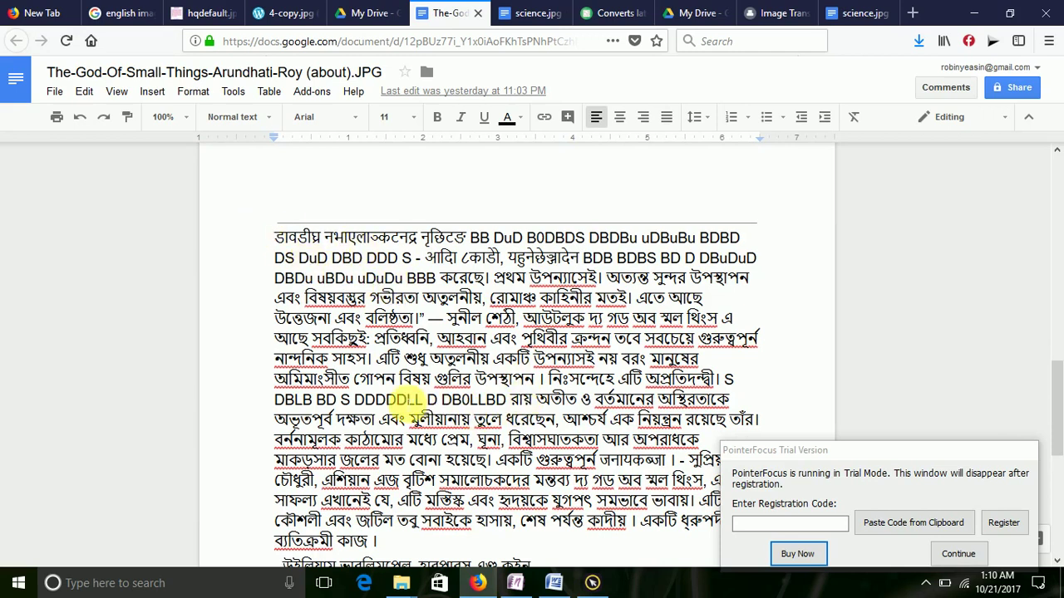
# - Compare the lower part of the book-review image with the remaining extracted text through the closing banglabooksz.blogspot.com line
pyautogui.scroll(5, 499, 353)
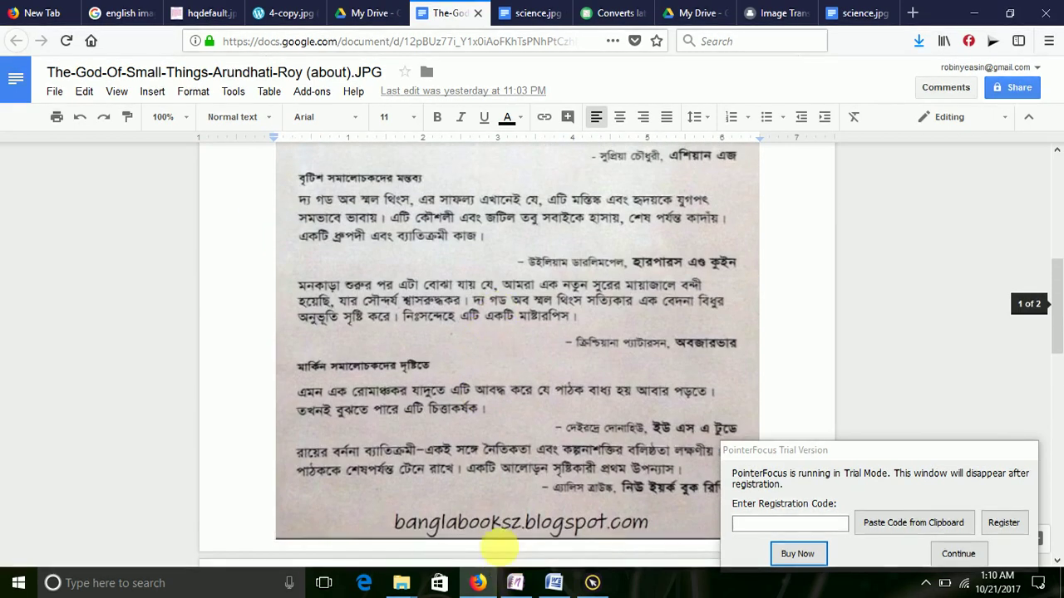
pyautogui.scroll(-10, 503, 488)
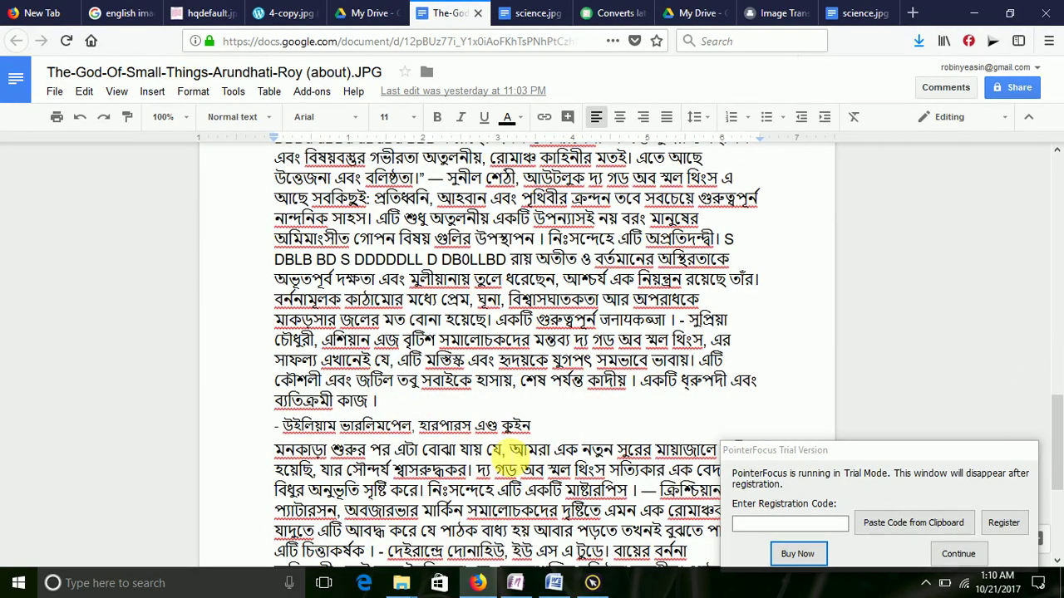
pyautogui.scroll(4, 503, 381)
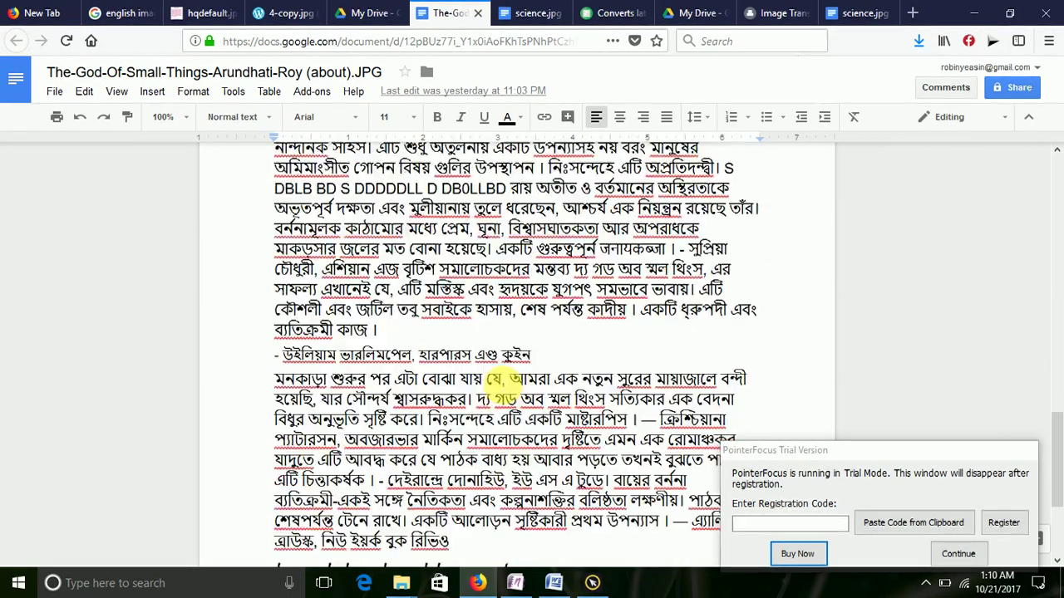
pyautogui.scroll(5, 503, 381)
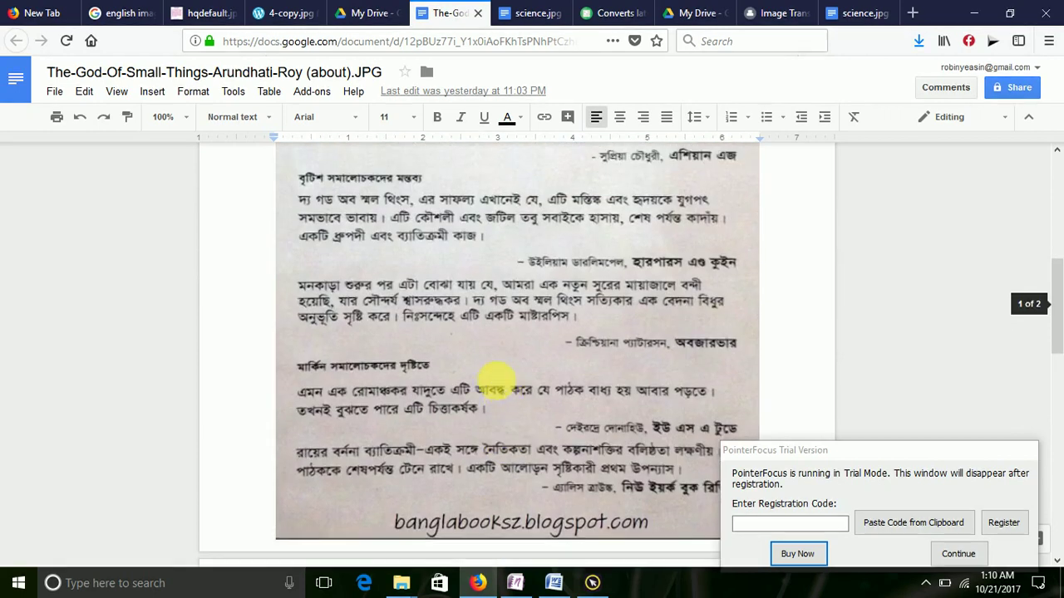
pyautogui.scroll(-8, 482, 428)
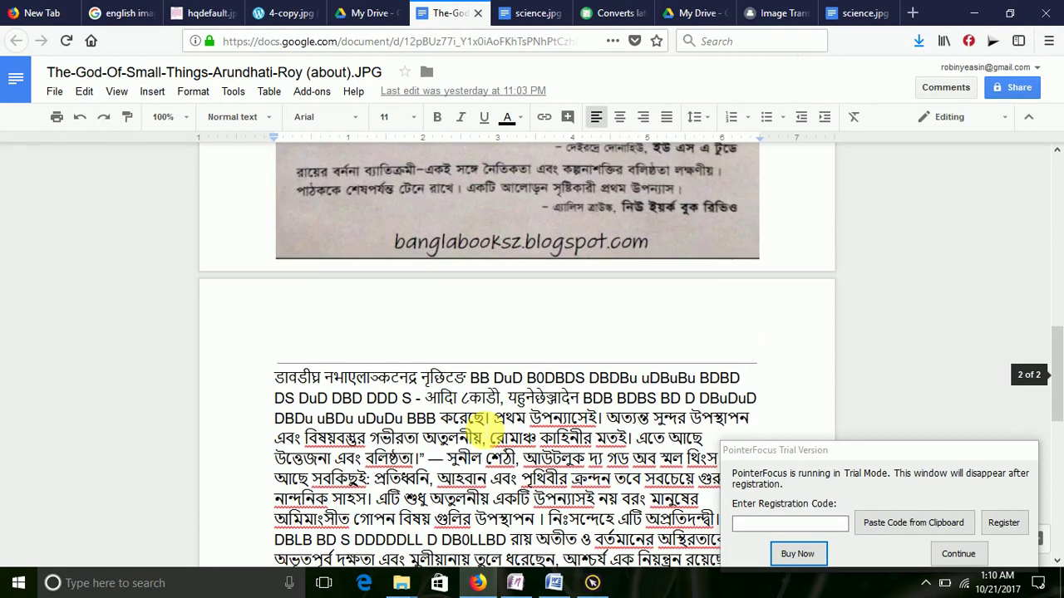
pyautogui.scroll(-3, 486, 430)
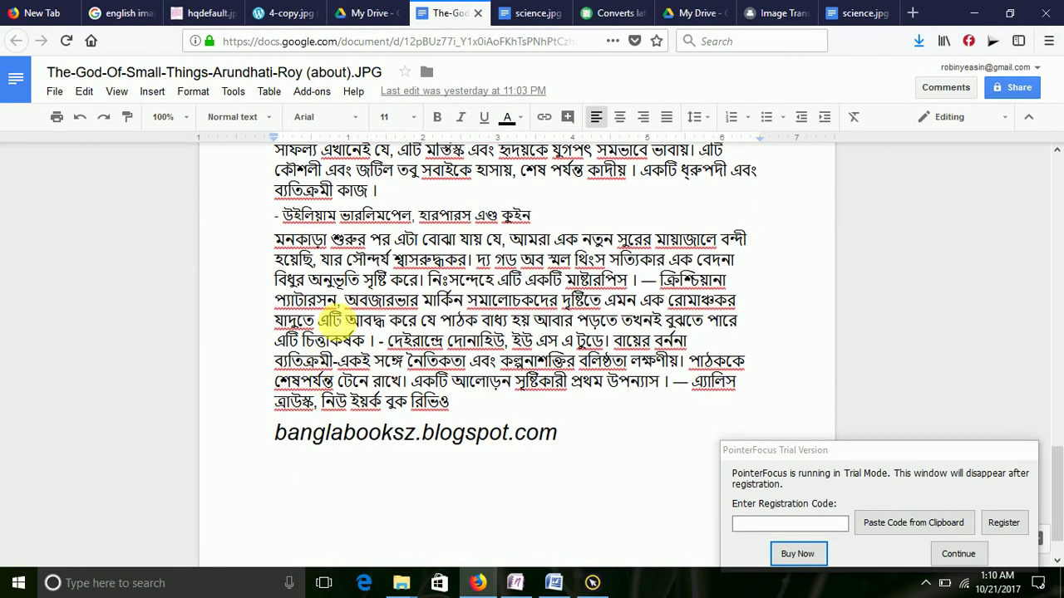